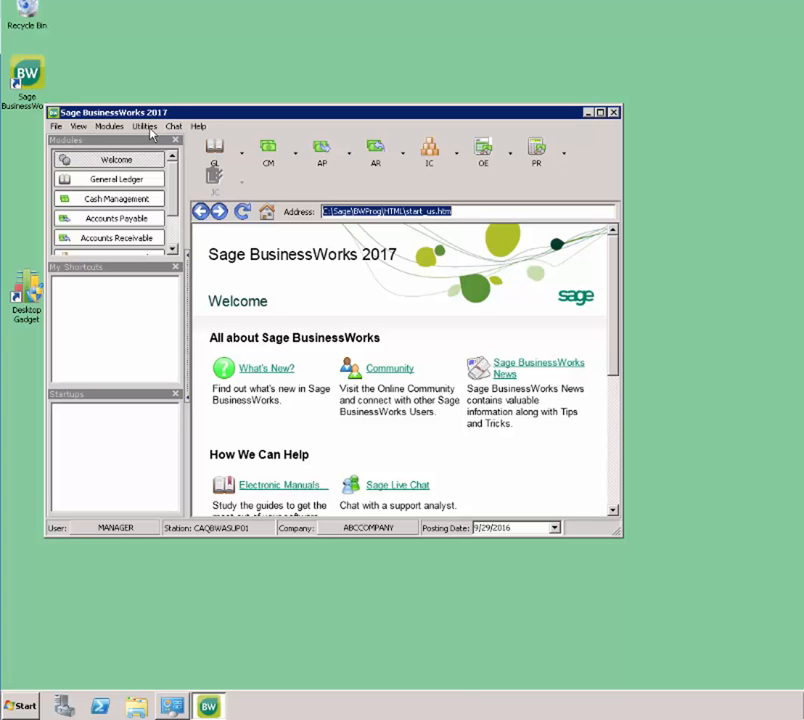
# - Create a new form named New Invoice with the form type OE Invoices
pyautogui.click(145, 127)
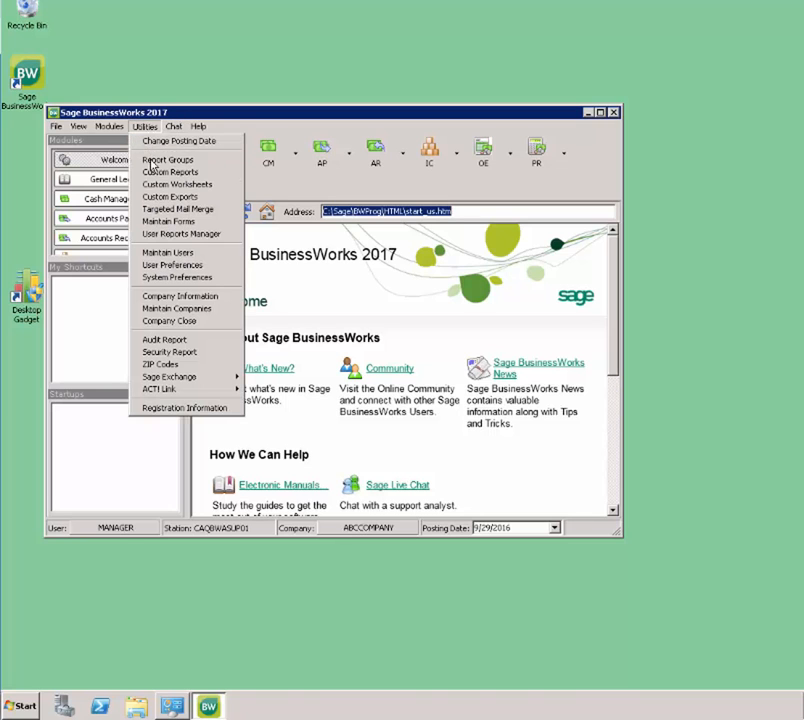
pyautogui.click(160, 221)
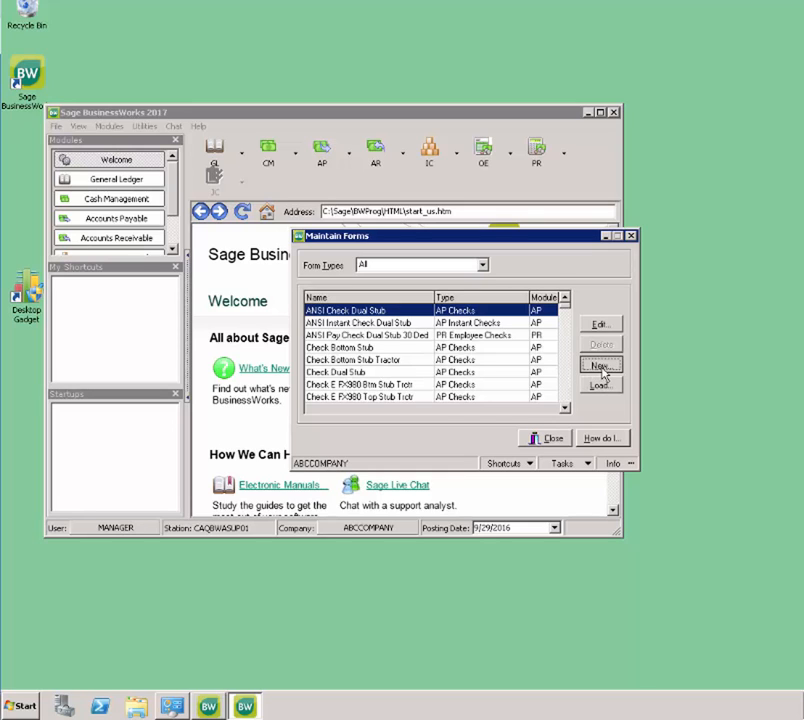
pyautogui.click(600, 365)
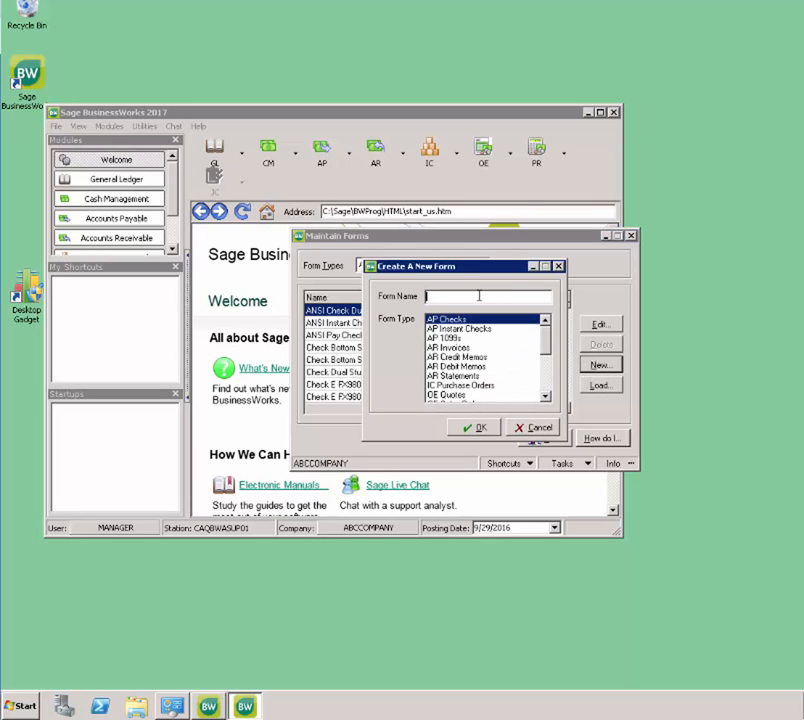
pyautogui.write('New Invoice')
pyautogui.moveTo(545, 349)
pyautogui.mouseDown()
pyautogui.moveTo(545, 376)
pyautogui.moveTo(544, 338)
pyautogui.mouseUp()
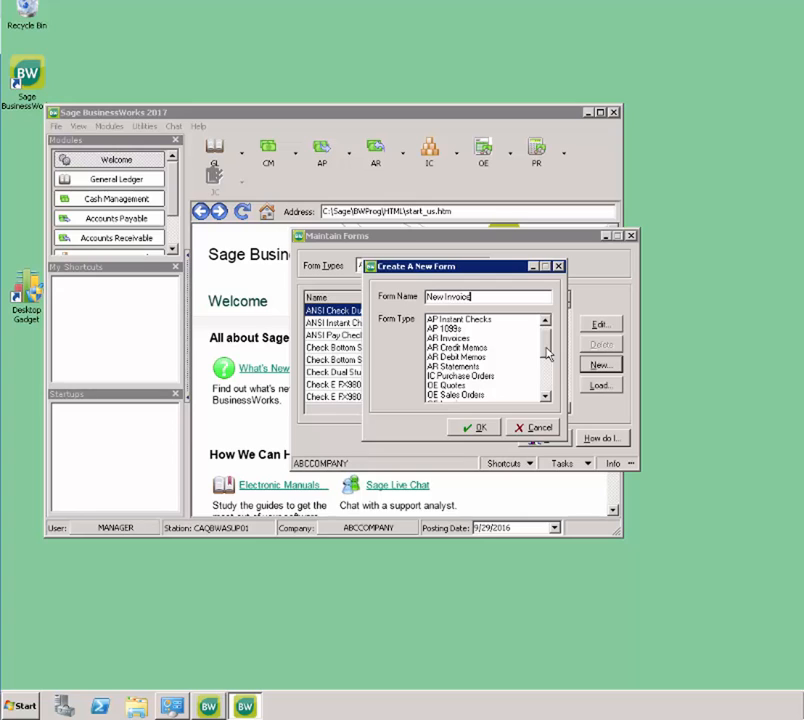
pyautogui.moveTo(548, 354)
pyautogui.mouseDown()
pyautogui.moveTo(546, 364)
pyautogui.moveTo(545, 355)
pyautogui.mouseUp()
pyautogui.click(466, 395)
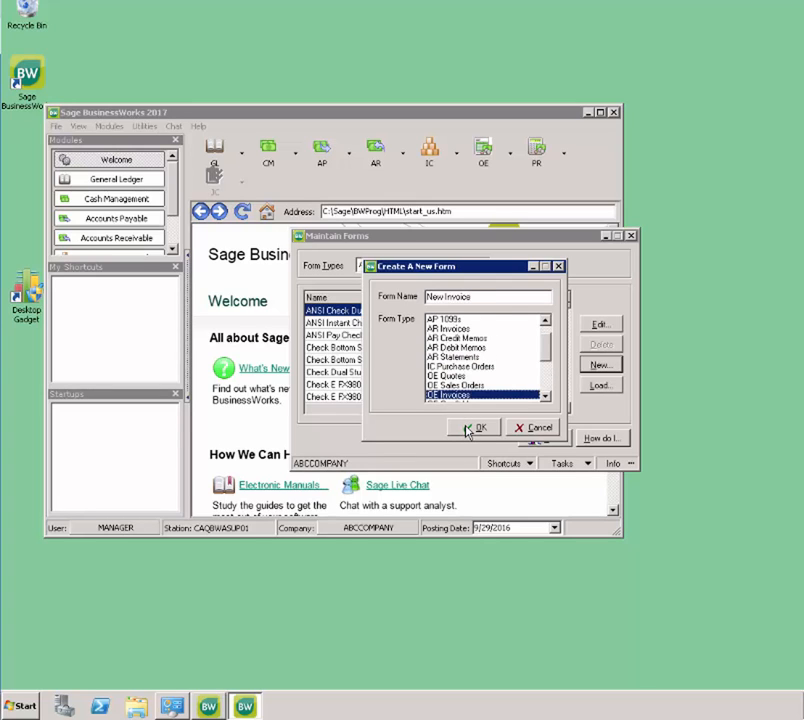
pyautogui.click(487, 431)
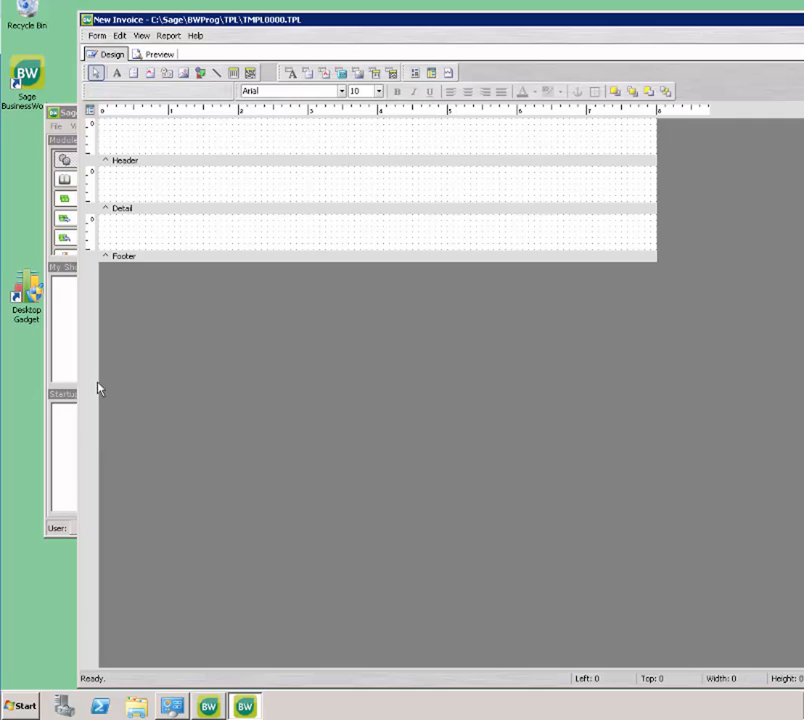
# - Add a report group that breaks on the data field DBPipeline.Invoice: Number
pyautogui.click(166, 36)
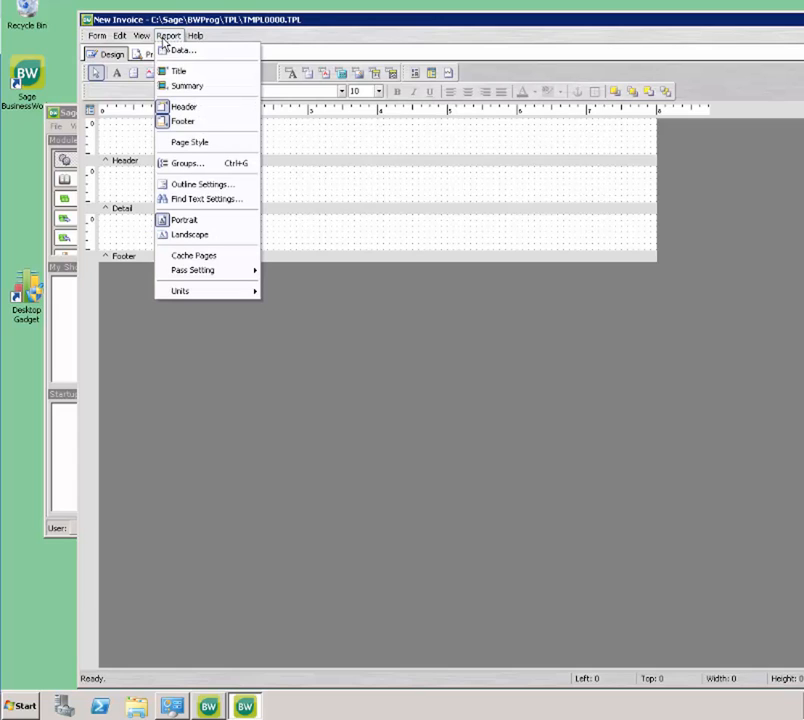
pyautogui.click(168, 163)
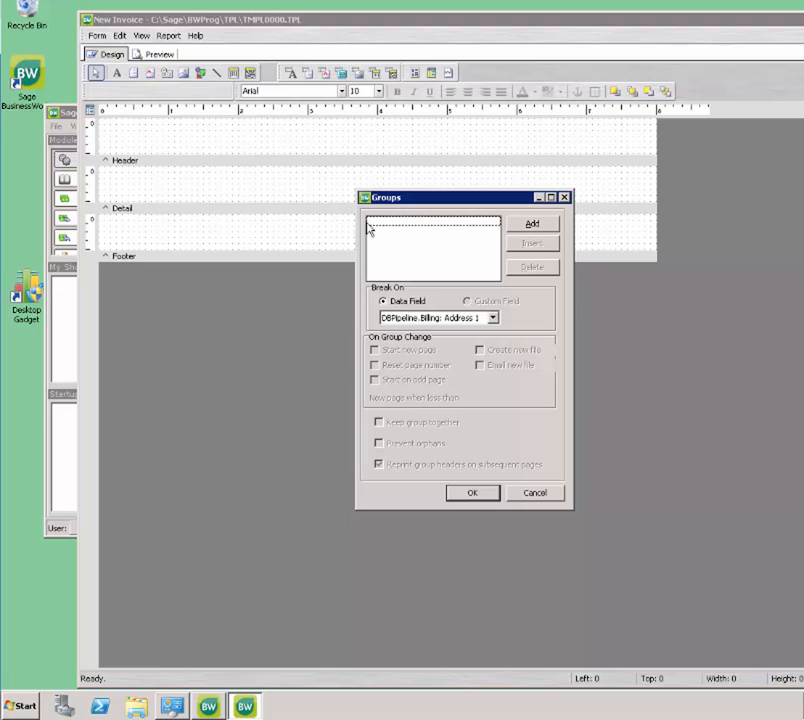
pyautogui.click(528, 226)
pyautogui.click(529, 226)
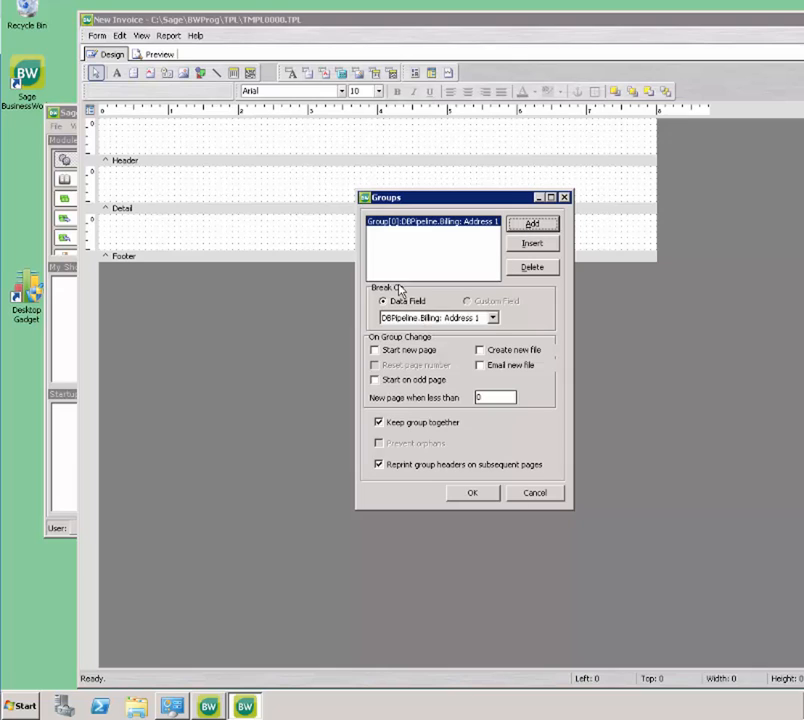
pyautogui.click(411, 318)
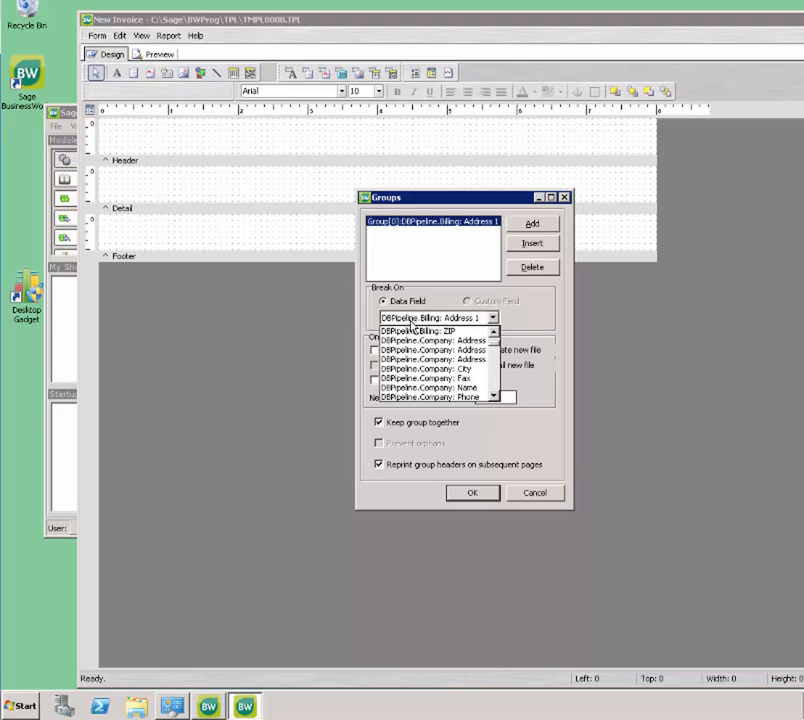
pyautogui.scroll(-5, 411, 322)
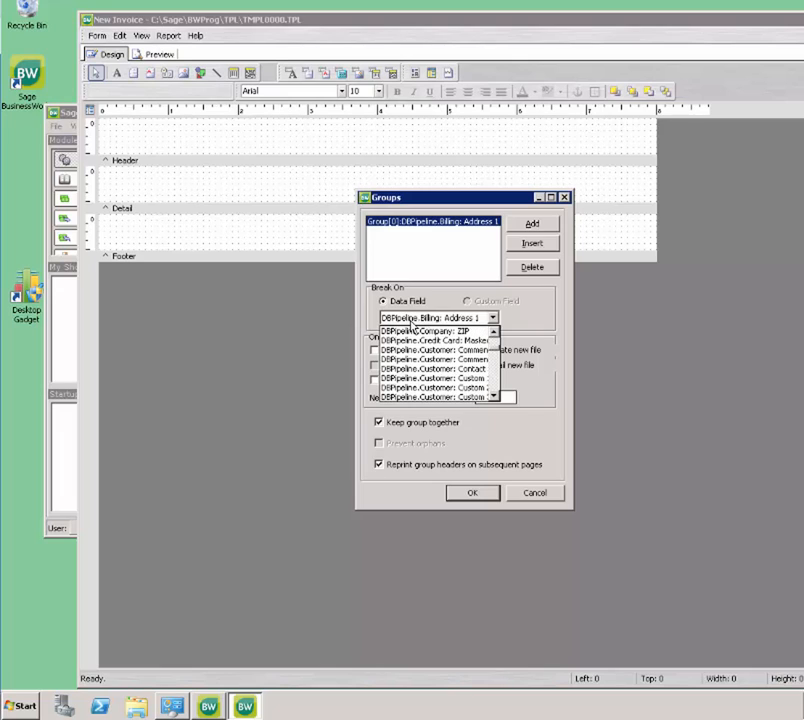
pyautogui.scroll(-5, 411, 322)
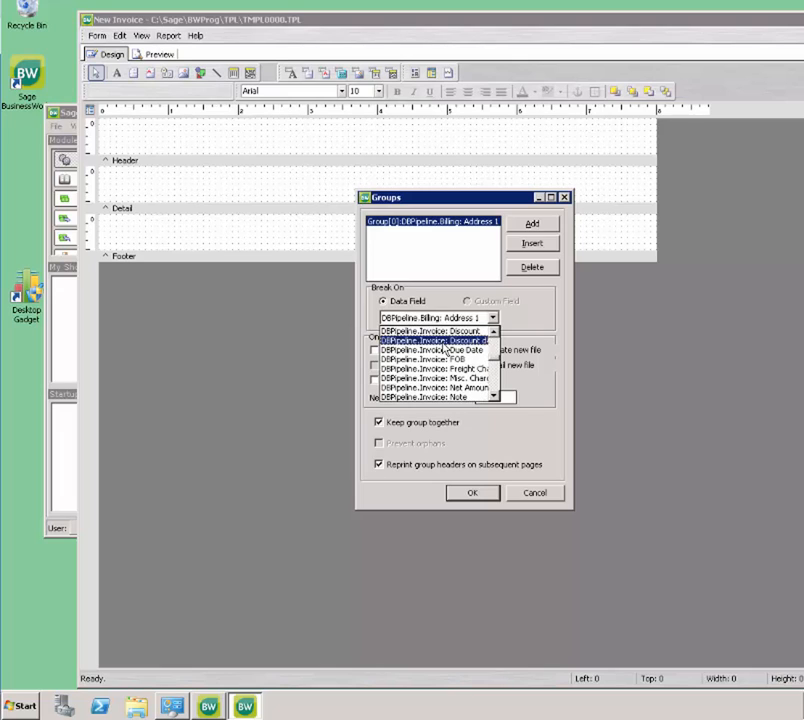
pyautogui.scroll(-1, 451, 358)
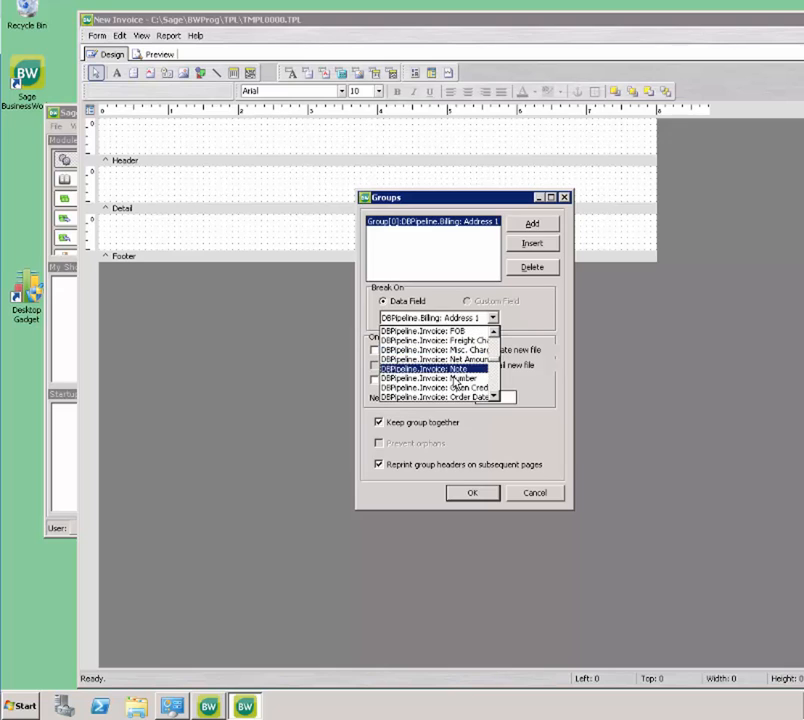
pyautogui.click(446, 378)
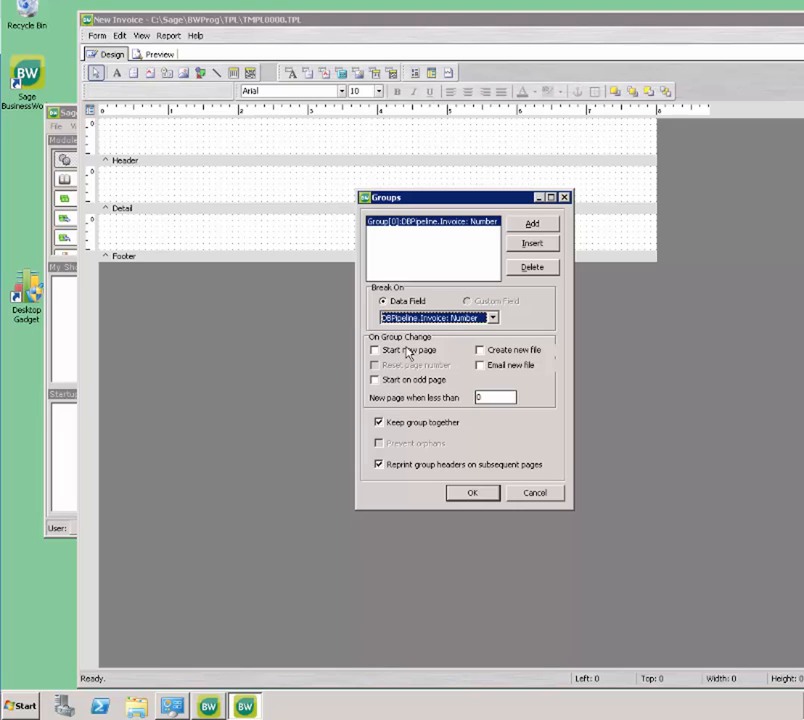
pyautogui.click(473, 494)
pyautogui.click(473, 494)
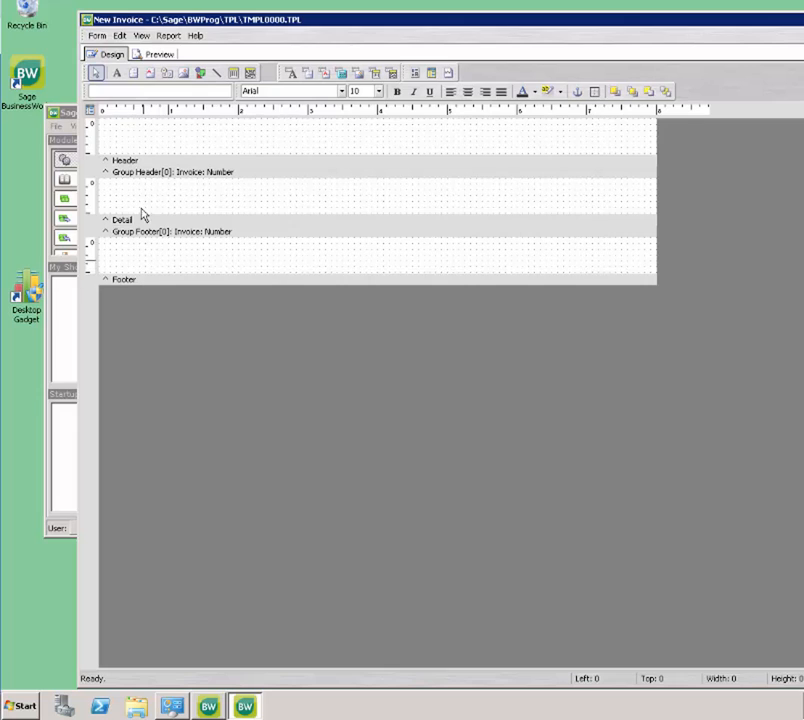
# - Enlarge the Header, Invoice Number group header and group footer bands to heights of about 1.2, 0.6 and 0.4 inches
pyautogui.click(307, 157)
pyautogui.moveTo(307, 157); pyautogui.dragTo(302, 207)
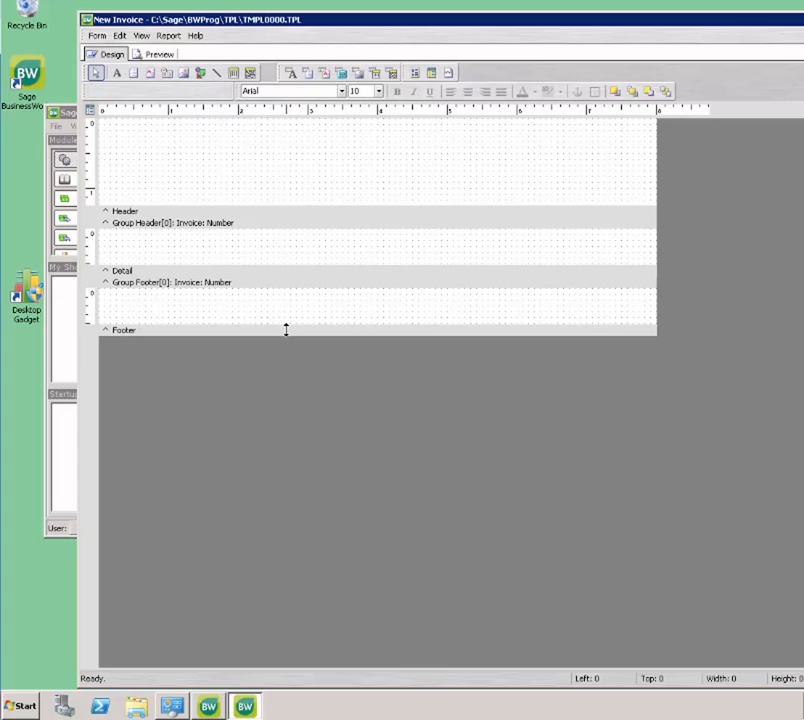
pyautogui.moveTo(287, 237); pyautogui.dragTo(287, 280)
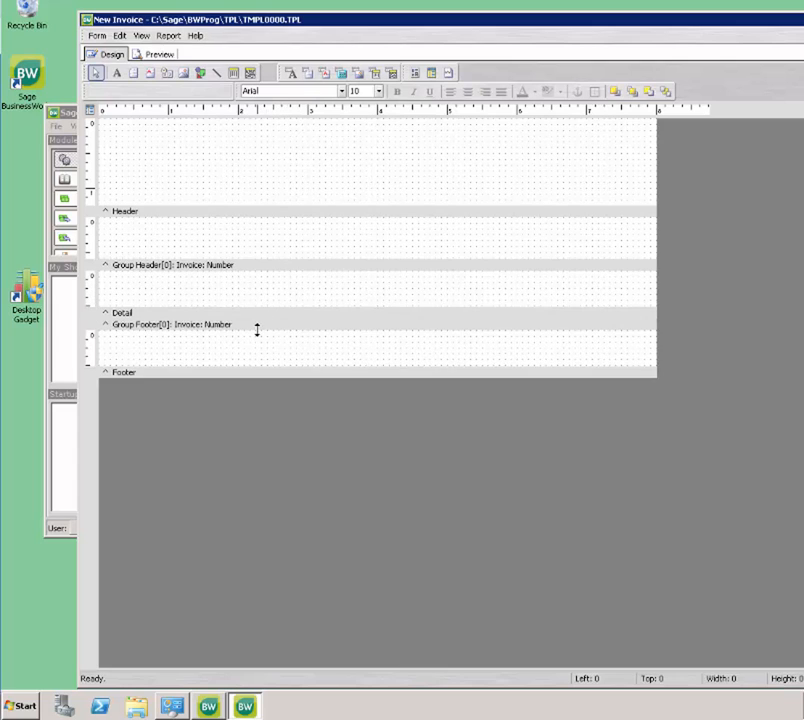
pyautogui.moveTo(257, 328); pyautogui.dragTo(253, 358)
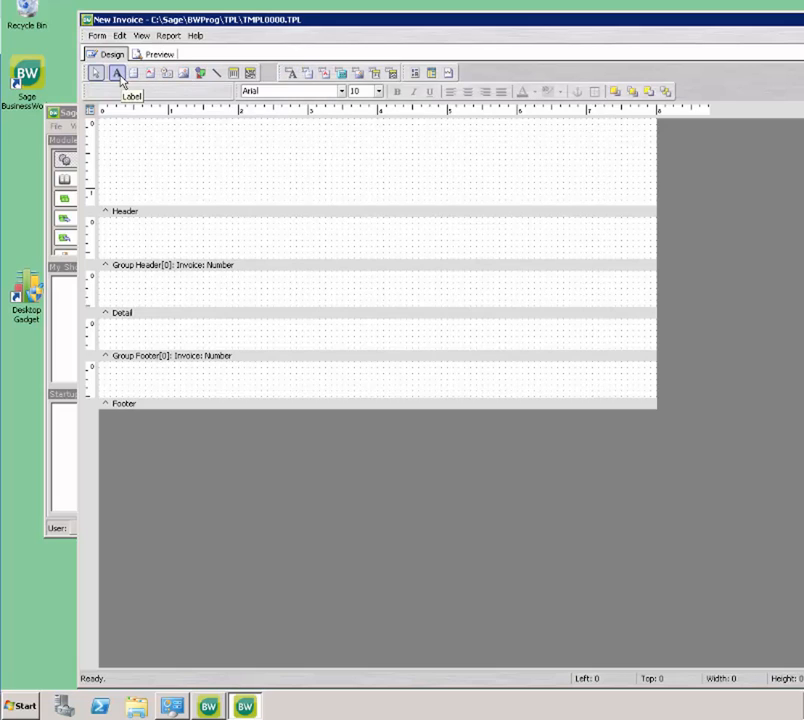
# - Place a label in the Header band about 5.34 inches from its left edge and set its text to Invoice
pyautogui.click(473, 130)
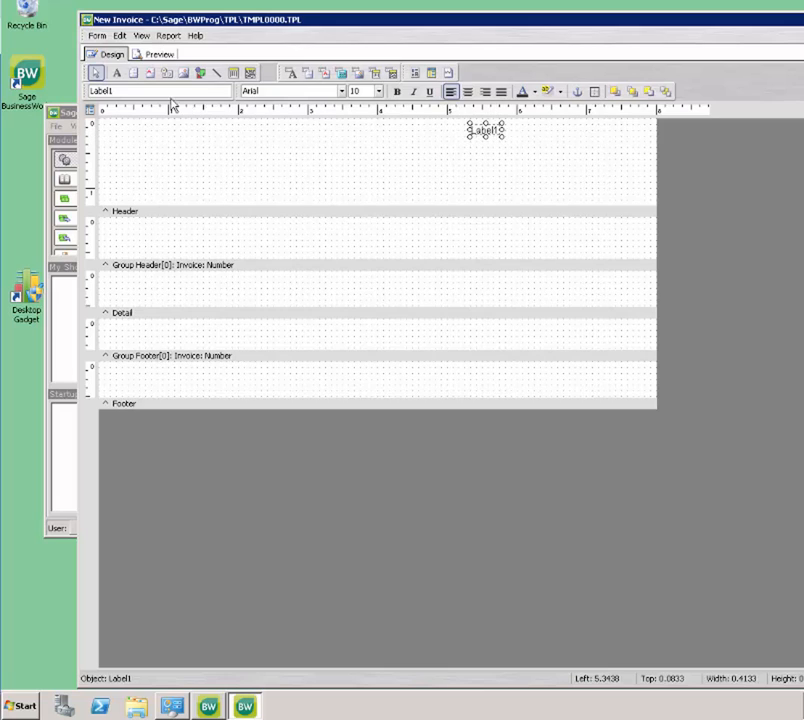
pyautogui.click(141, 91)
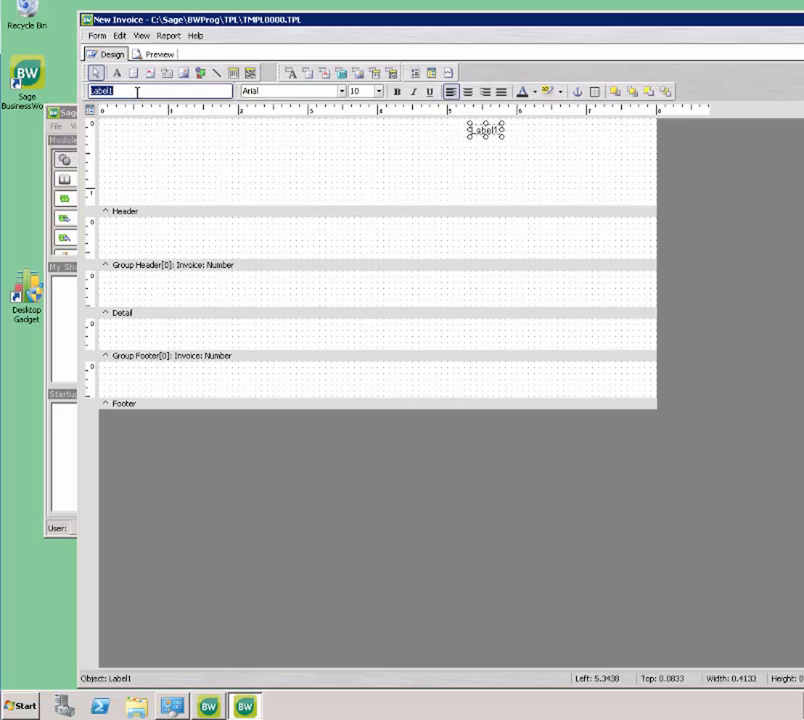
pyautogui.press('BackSpace')
pyautogui.write('Invoice')
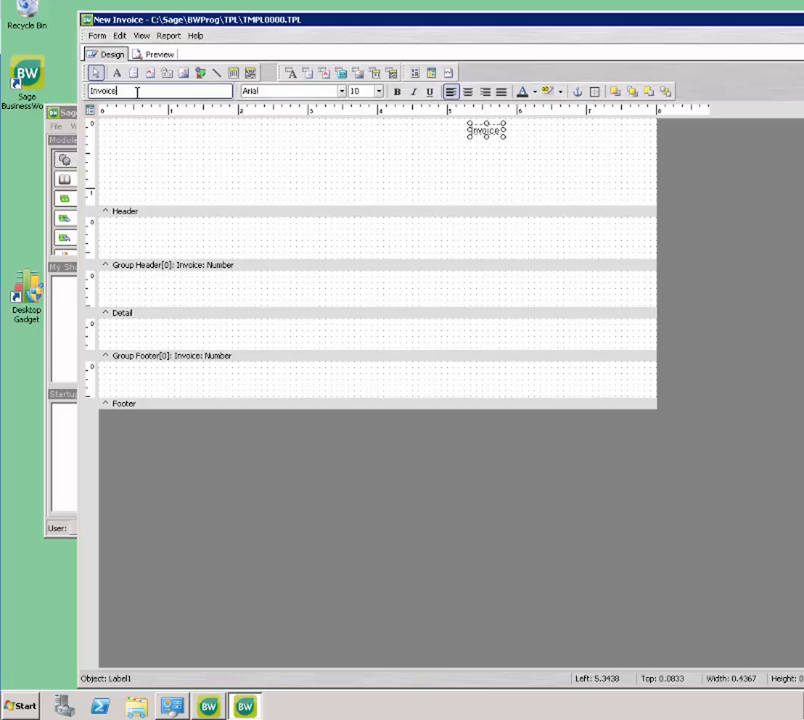
# - Format the Invoice label in Arial Black at size 28
pyautogui.click(341, 91)
pyautogui.scroll(-2, 303, 248)
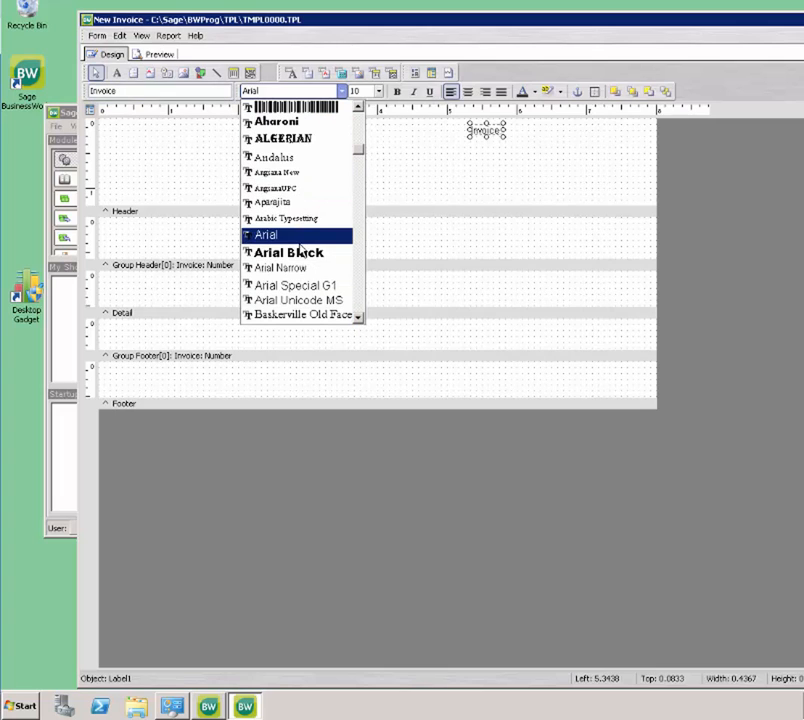
pyautogui.click(301, 254)
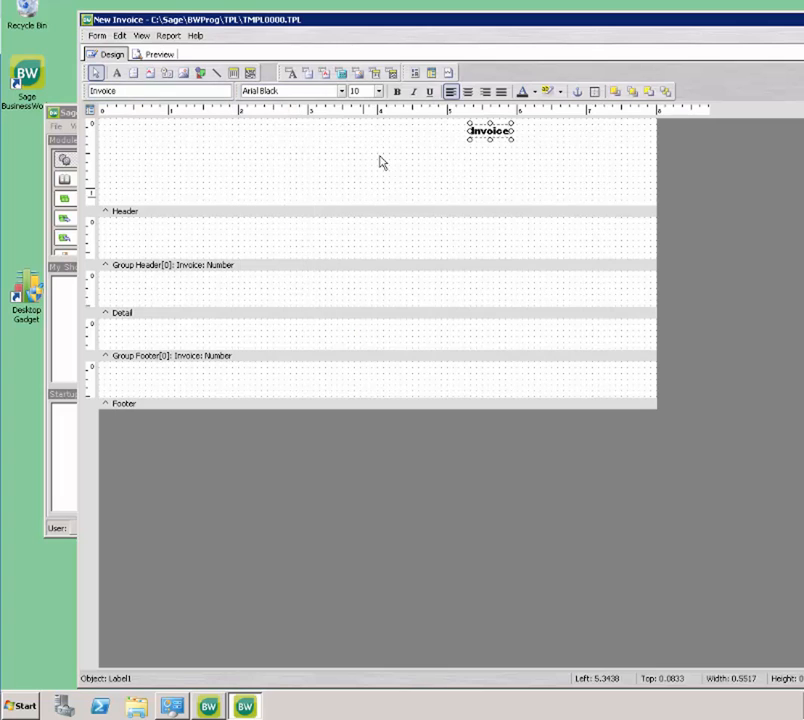
pyautogui.click(379, 91)
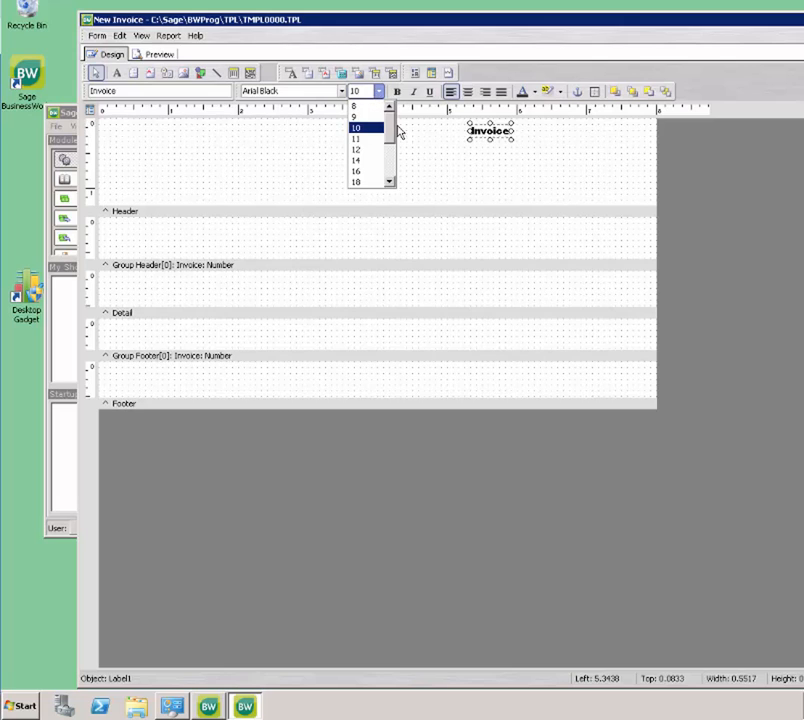
pyautogui.moveTo(393, 131); pyautogui.dragTo(393, 163)
pyautogui.click(364, 160)
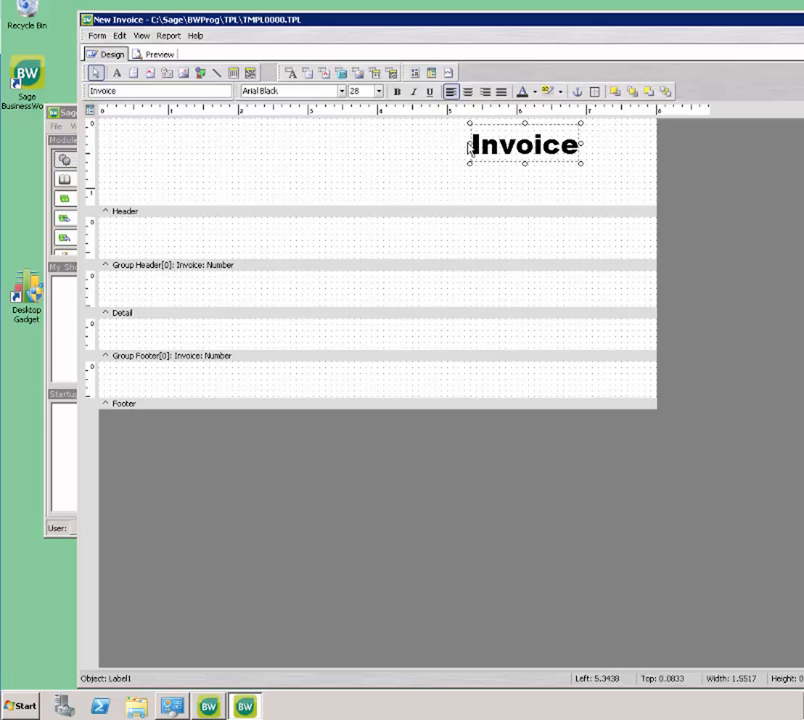
# - Try centering and widening the Invoice label, settle on right alignment, and color its text red
pyautogui.click(467, 92)
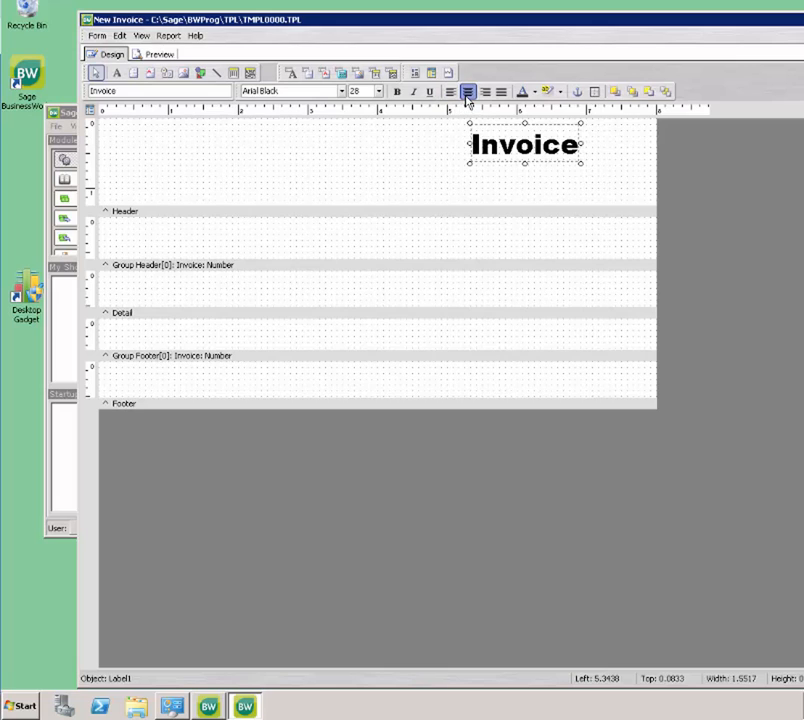
pyautogui.moveTo(470, 144); pyautogui.dragTo(407, 146)
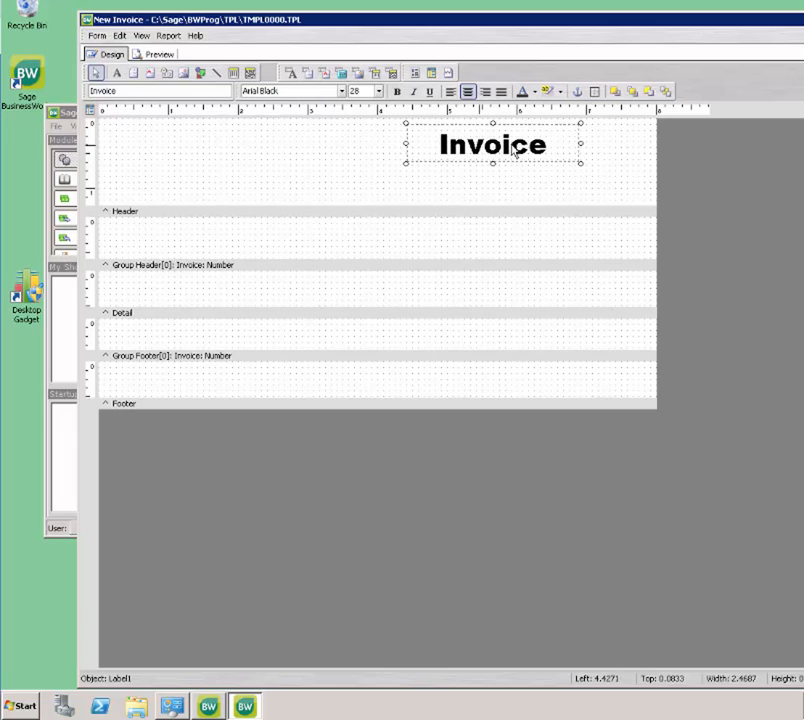
pyautogui.click(487, 93)
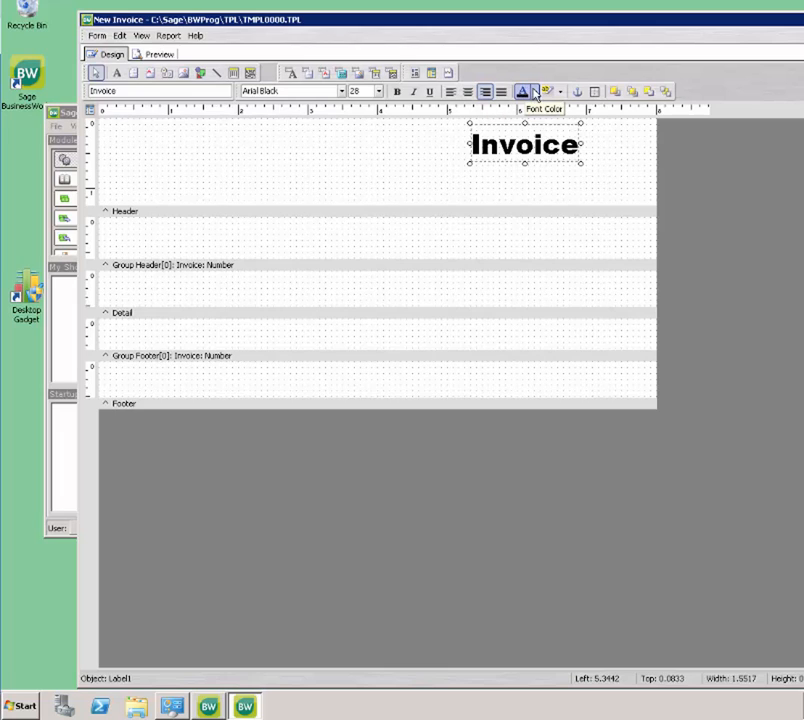
pyautogui.click(534, 92)
pyautogui.click(522, 150)
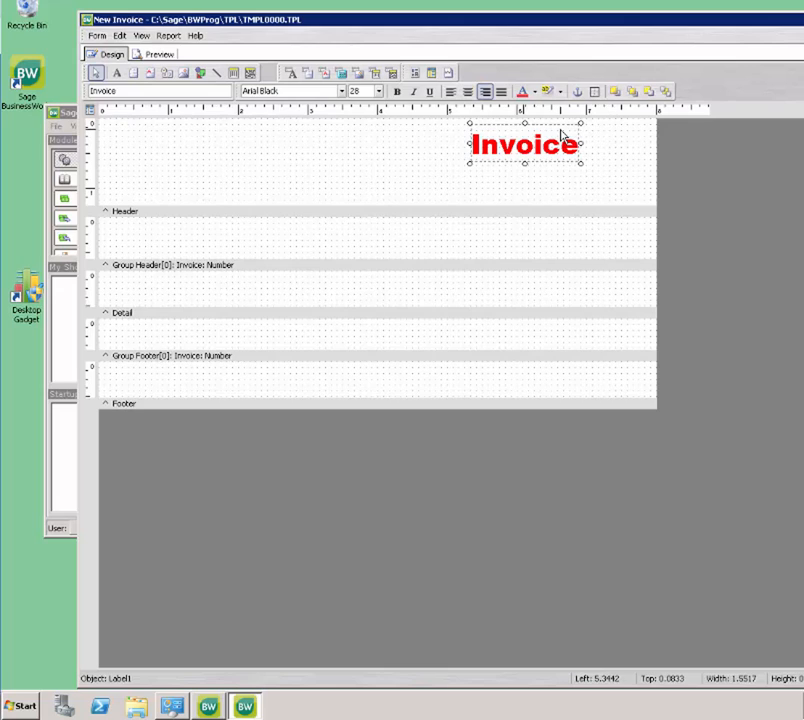
# - Add a memo box to an enlarged Footer band, about 2.39 inches wide, 3.01 inches from the left and 0.09 inches from the top
pyautogui.click(133, 72)
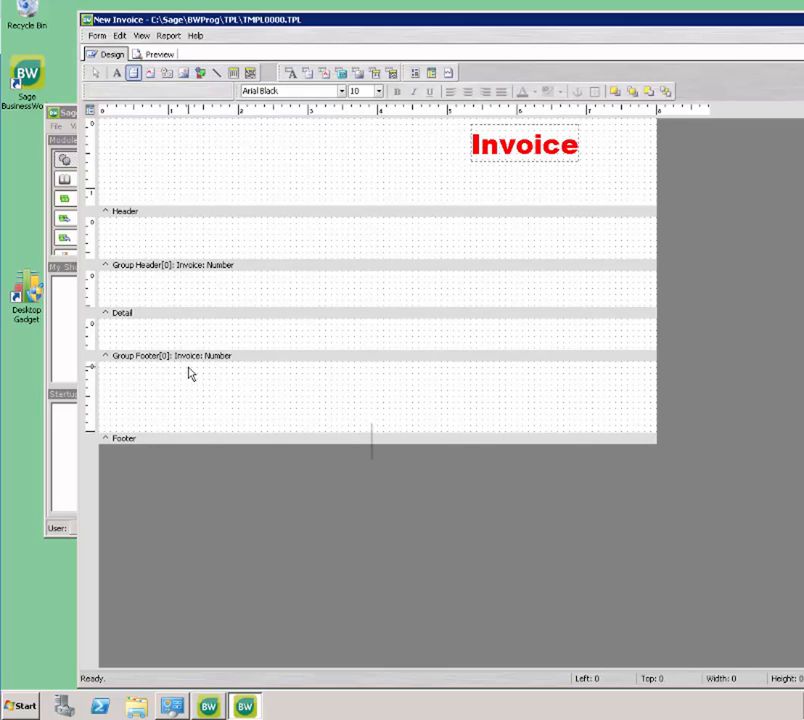
pyautogui.moveTo(177, 374)
pyautogui.mouseDown()
pyautogui.moveTo(313, 406)
pyautogui.moveTo(570, 393)
pyautogui.mouseUp()
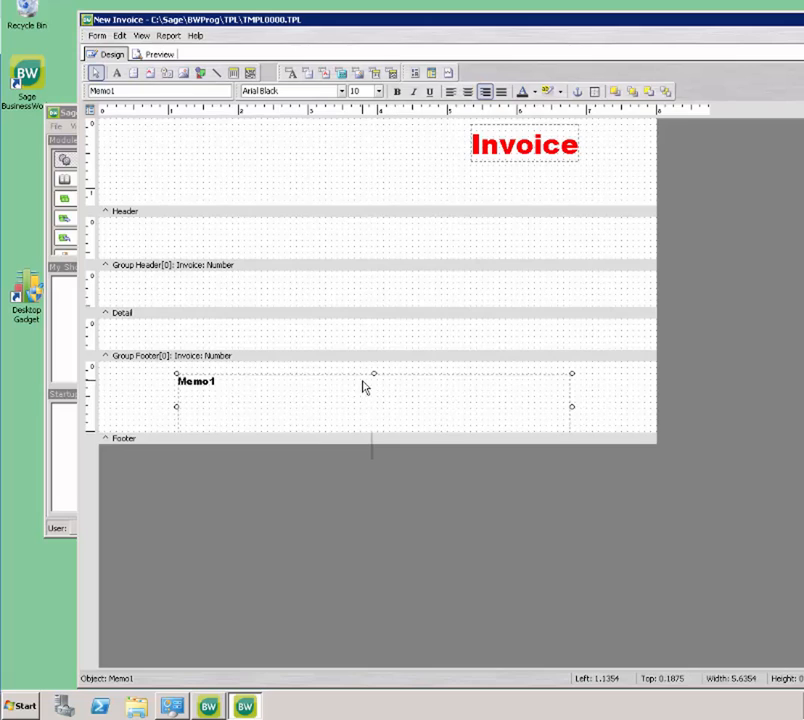
pyautogui.moveTo(363, 378); pyautogui.dragTo(363, 374)
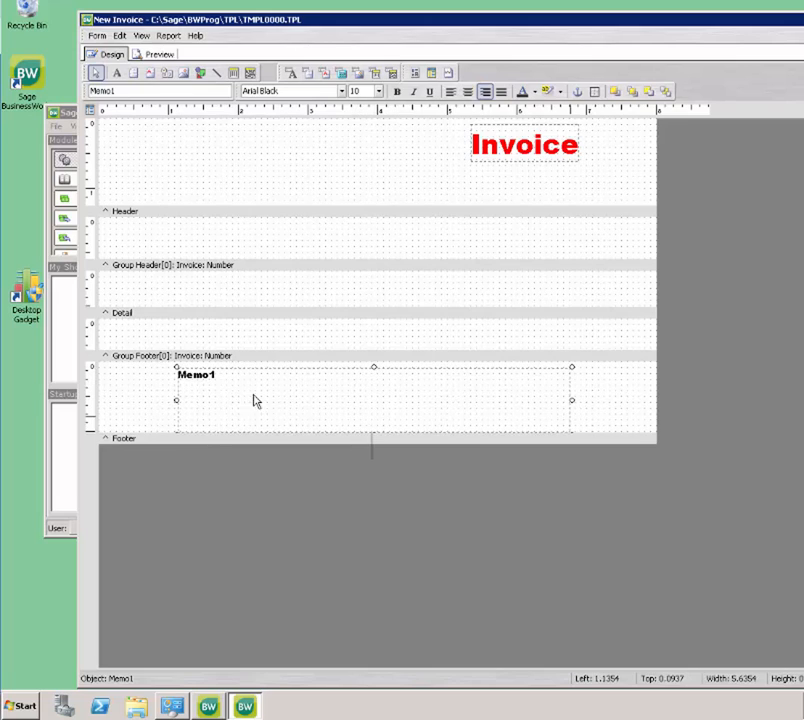
pyautogui.moveTo(176, 402); pyautogui.dragTo(320, 401)
pyautogui.moveTo(573, 400); pyautogui.dragTo(475, 402)
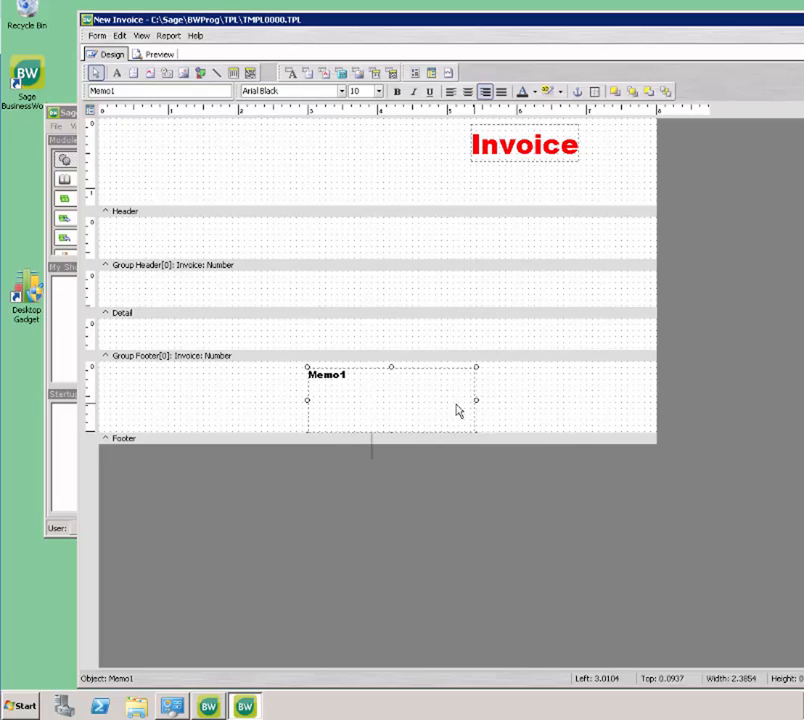
# - Set the footer memo's text to "All payments due within 30 days" with a second line "Thank you and we appreciate your business"
pyautogui.rightClick(336, 380)
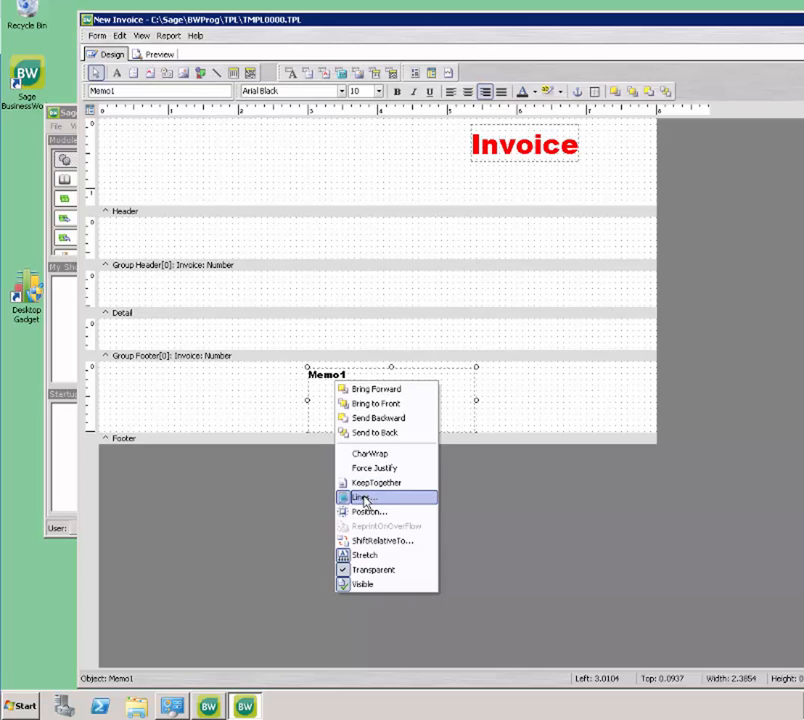
pyautogui.click(364, 498)
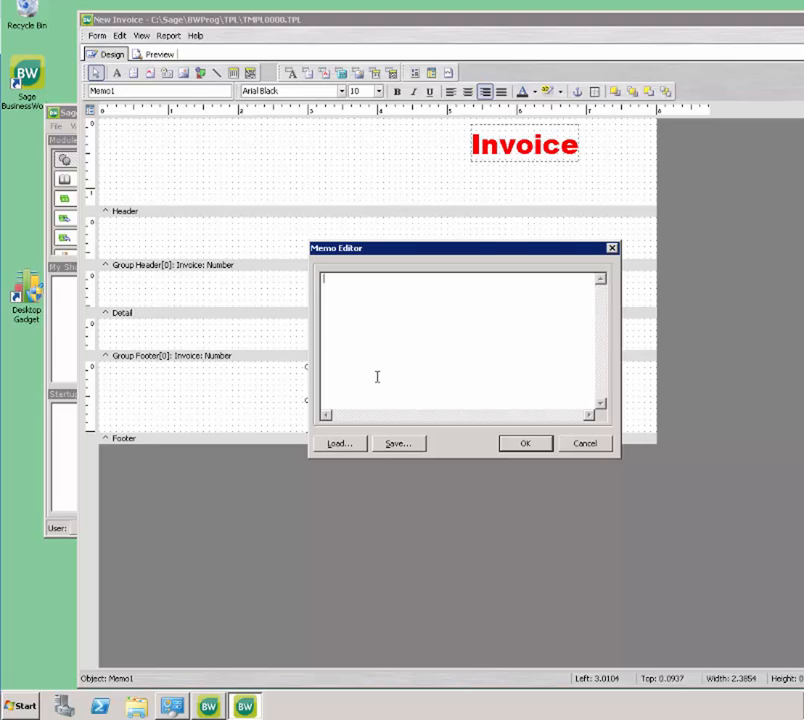
pyautogui.write('All payments due within 30 day')
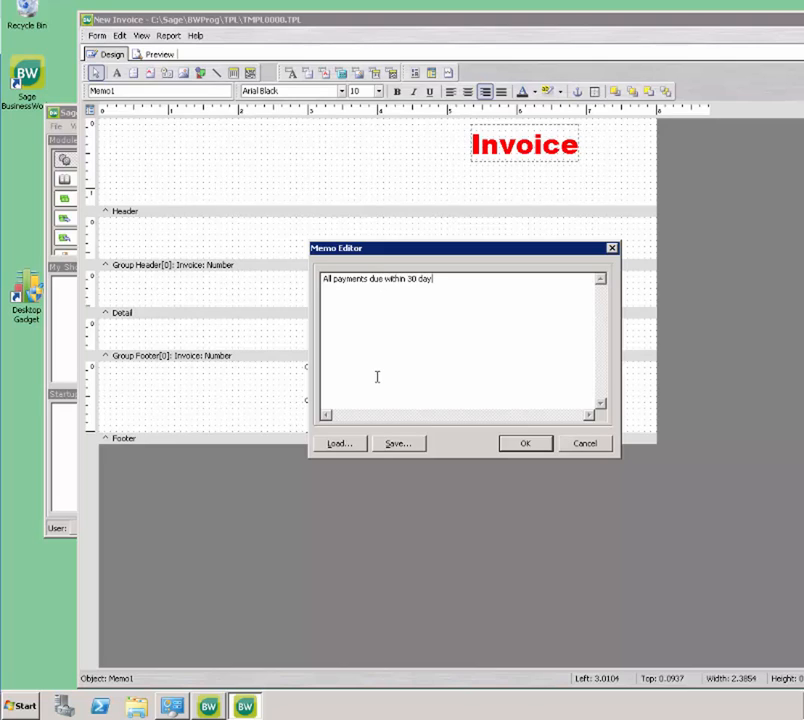
pyautogui.write('s Thank you and we appreciate you')
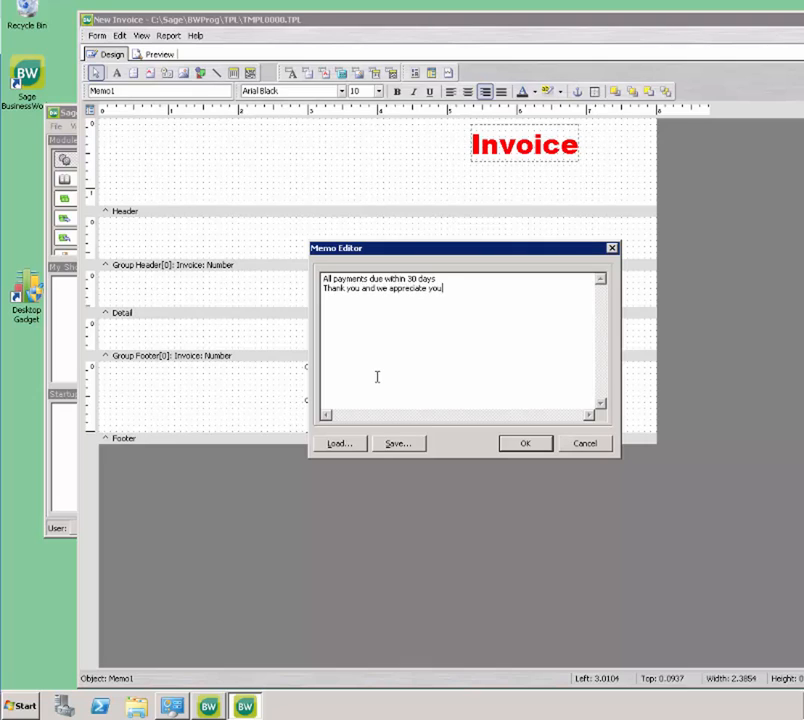
pyautogui.write('r busine')
pyautogui.click(521, 446)
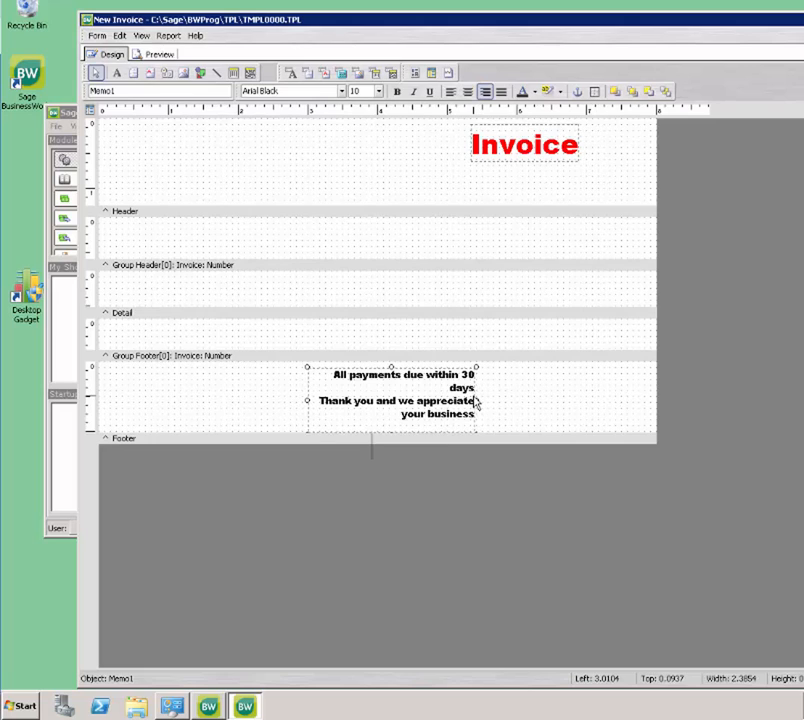
# - Center the footer memo's text, widen the box to about 4.28 inches, and place it about 1.70 inches from the left edge
pyautogui.click(467, 92)
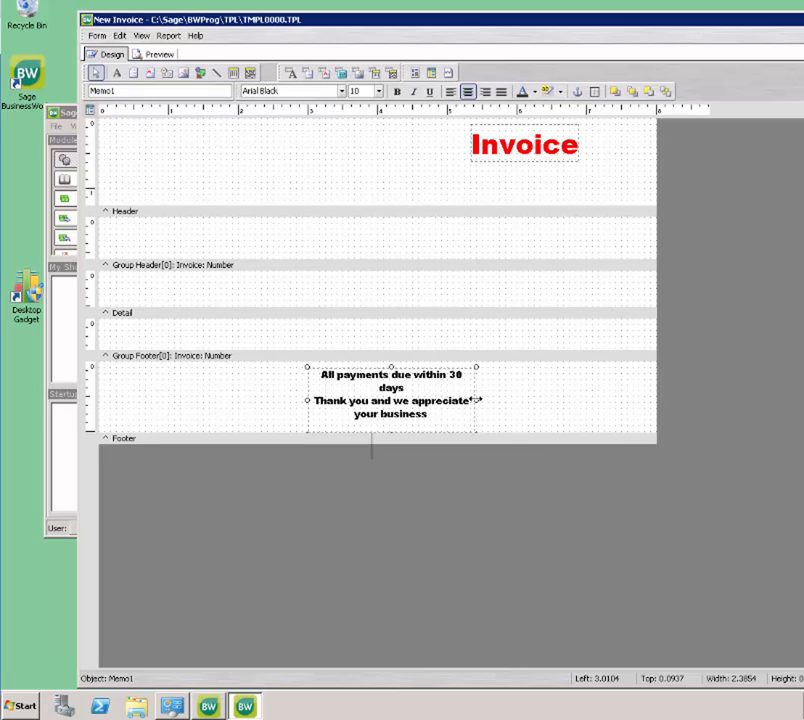
pyautogui.moveTo(477, 400); pyautogui.dragTo(509, 400)
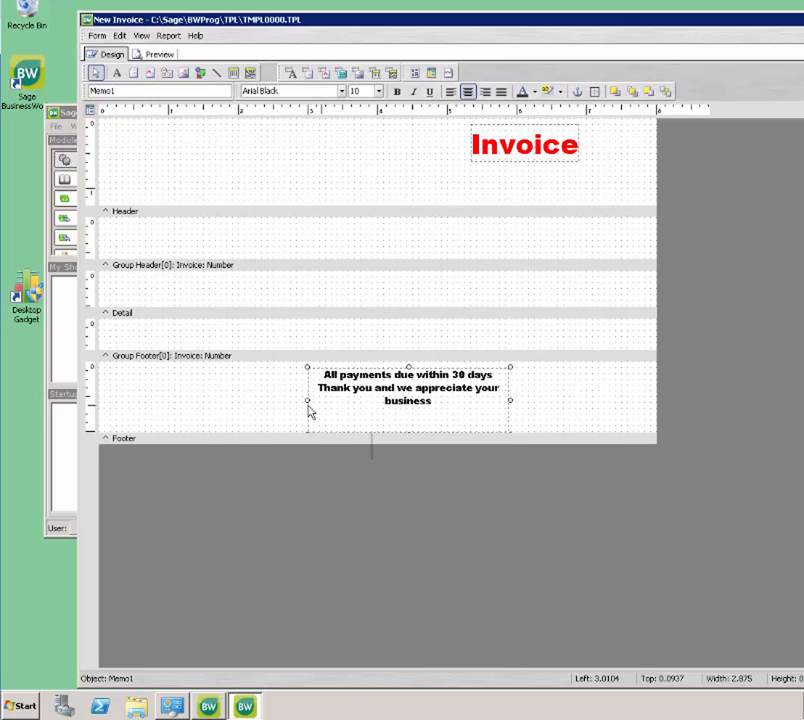
pyautogui.moveTo(307, 400); pyautogui.dragTo(210, 401)
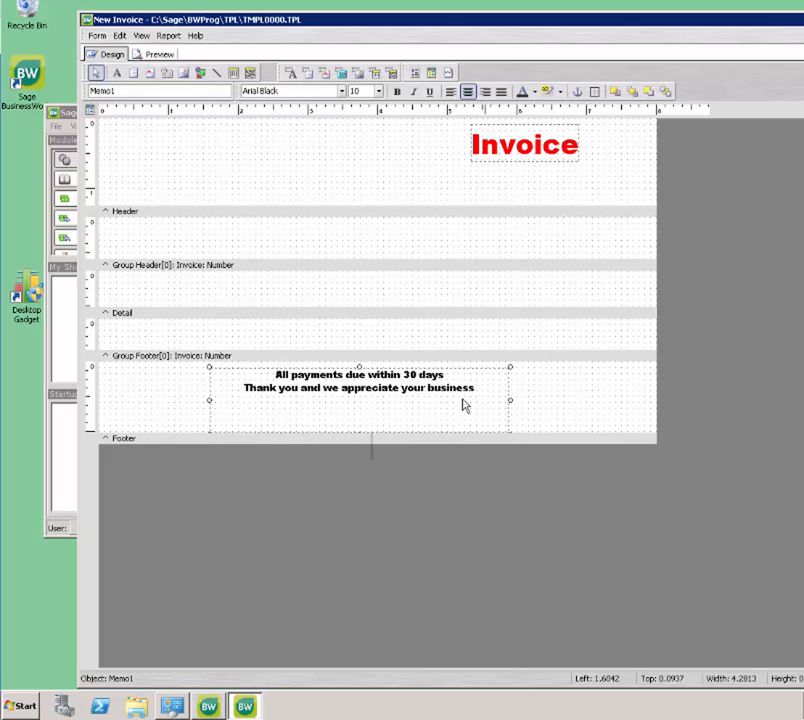
pyautogui.moveTo(450, 404); pyautogui.dragTo(458, 404)
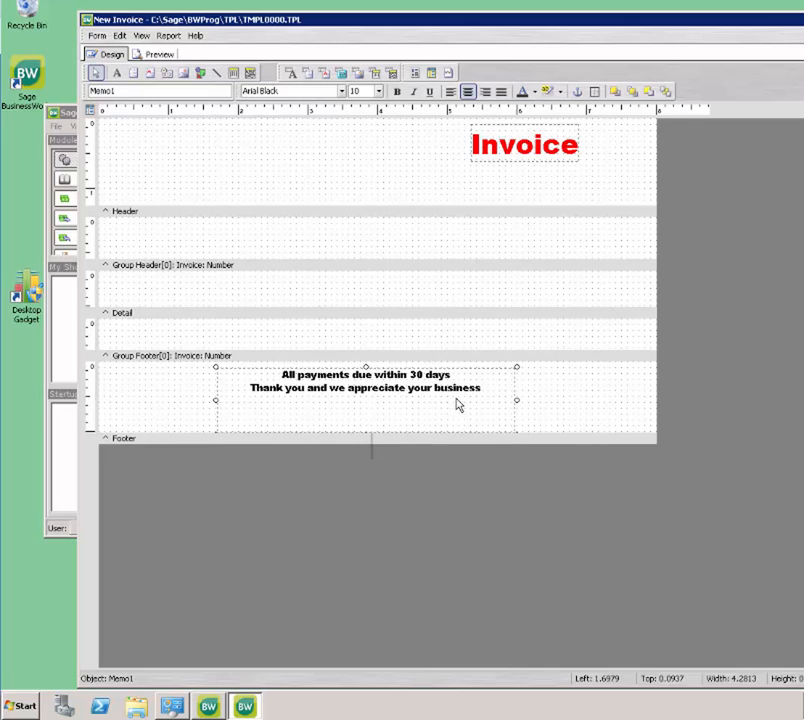
# - Shorten the footer memo box to fit its two lines and shrink the Footer band to the box's lower edge
pyautogui.moveTo(377, 436); pyautogui.dragTo(368, 398)
pyautogui.click(369, 436)
pyautogui.click(368, 453)
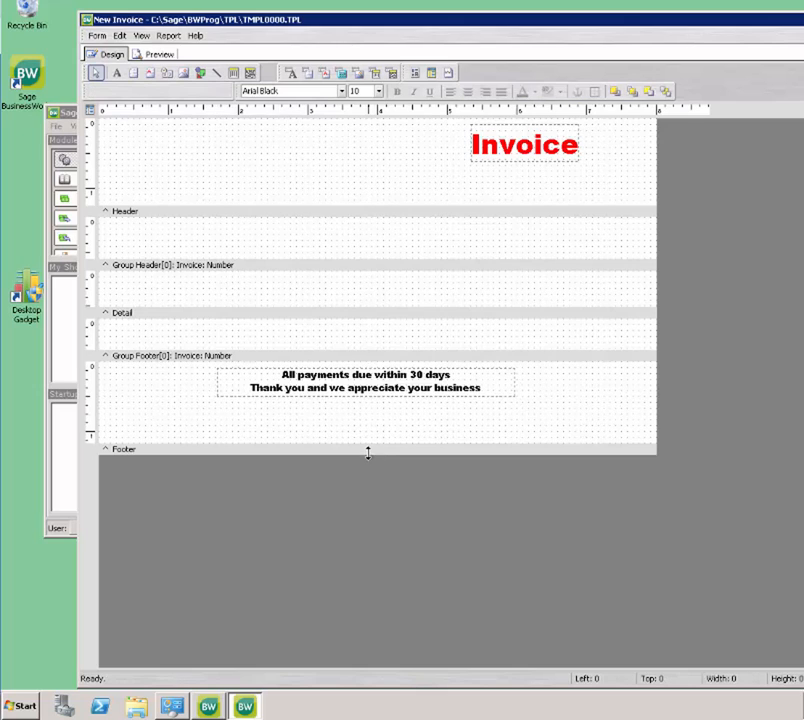
pyautogui.moveTo(368, 453); pyautogui.dragTo(368, 400)
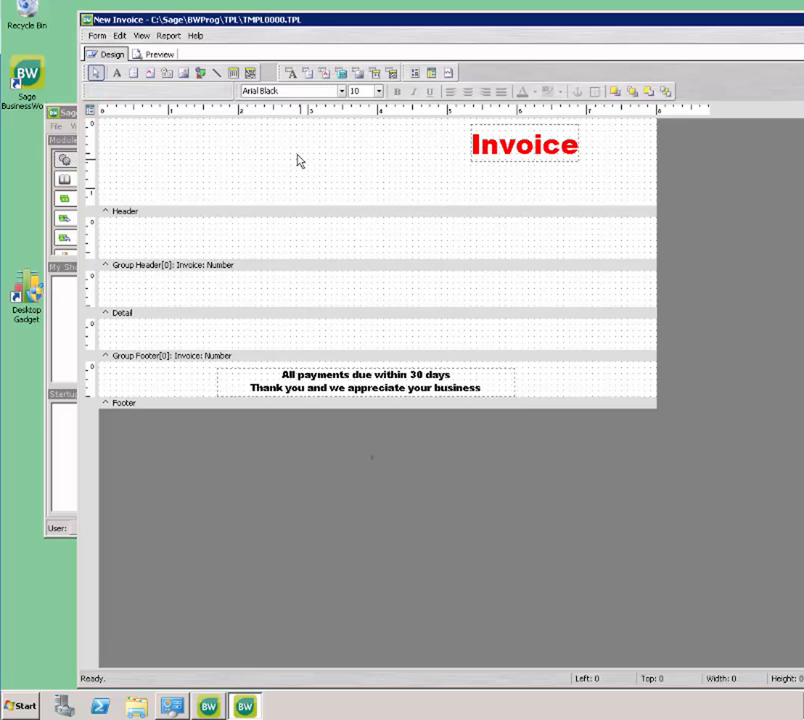
# - Add a database memo to the Header band about 0.58 inches from the left and 0.28 inches from the top, bound to Company: Address Block
pyautogui.click(309, 74)
pyautogui.click(290, 73)
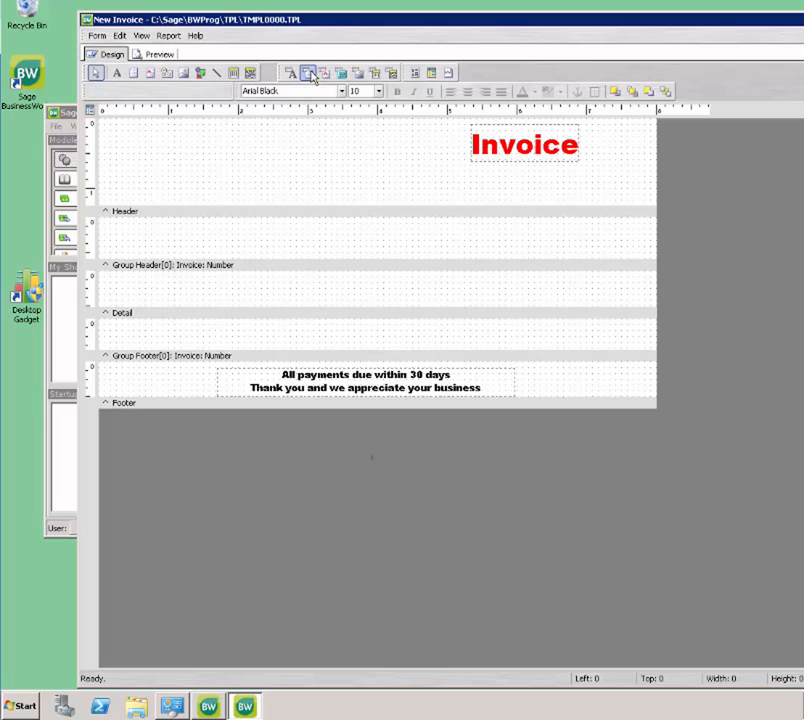
pyautogui.click(313, 77)
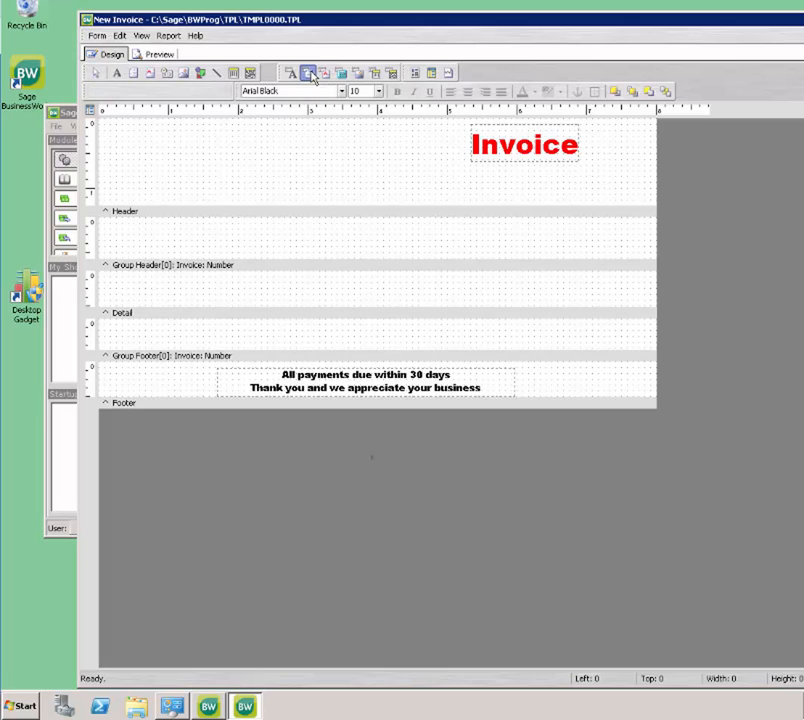
pyautogui.click(139, 139)
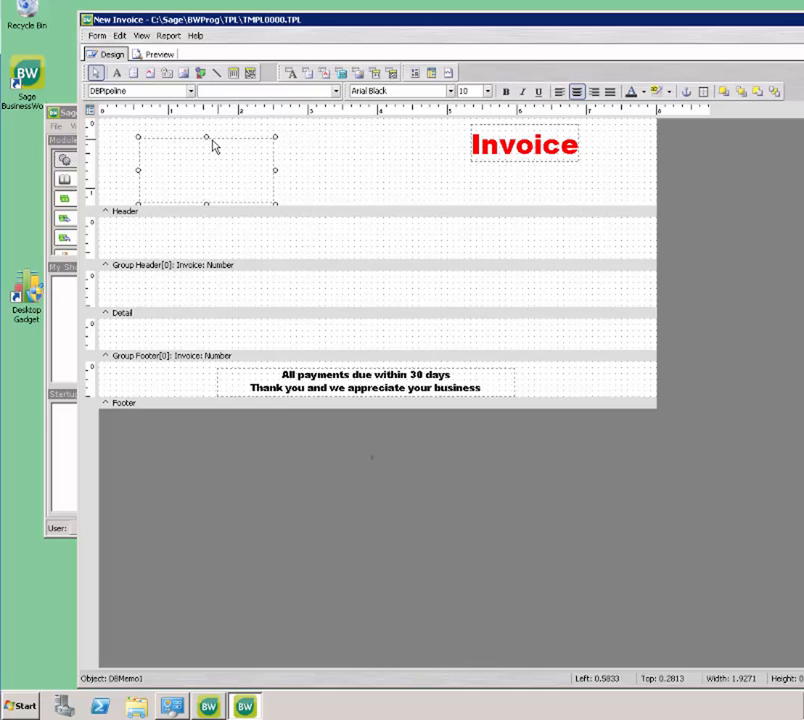
pyautogui.click(337, 92)
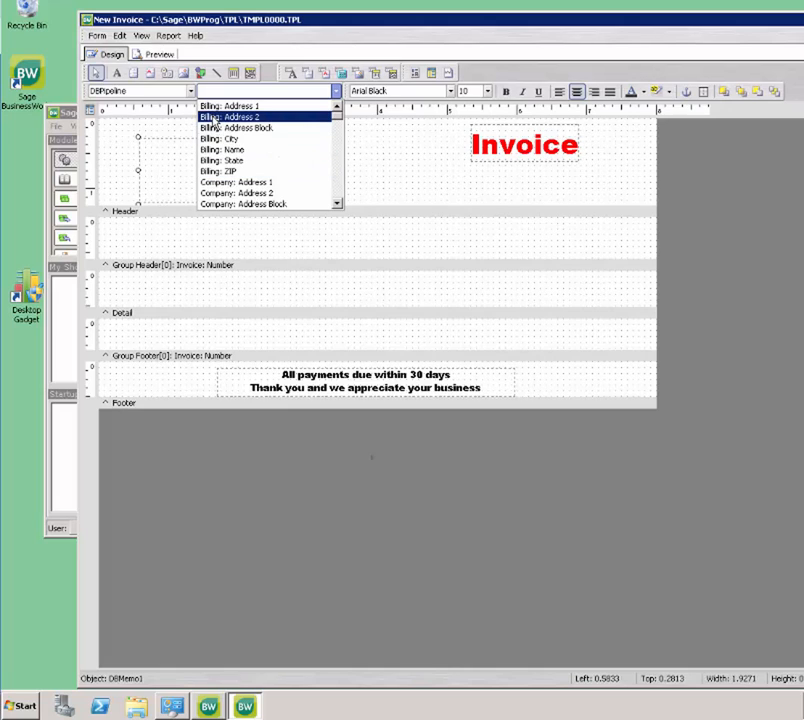
pyautogui.scroll(-1, 219, 138)
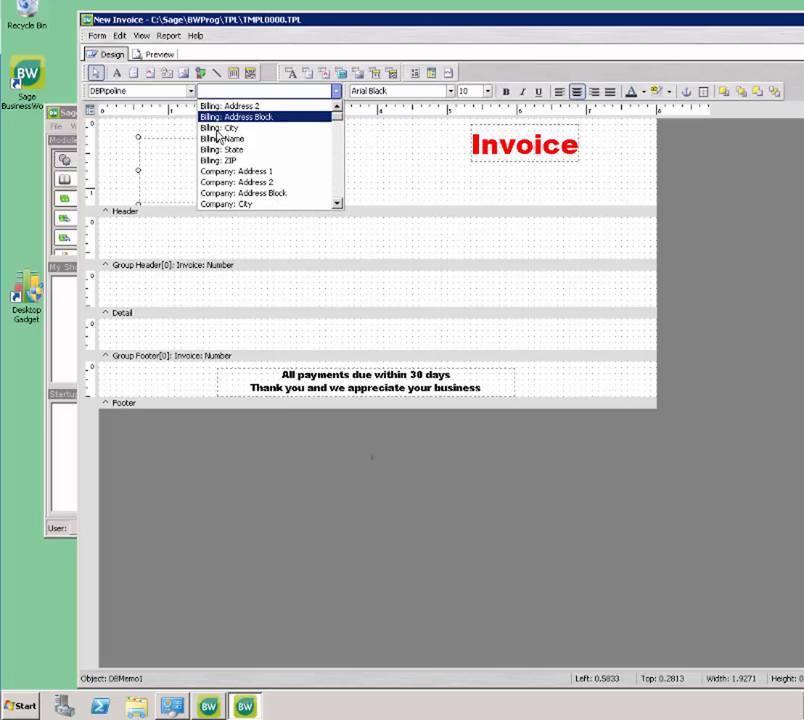
pyautogui.scroll(-1, 219, 138)
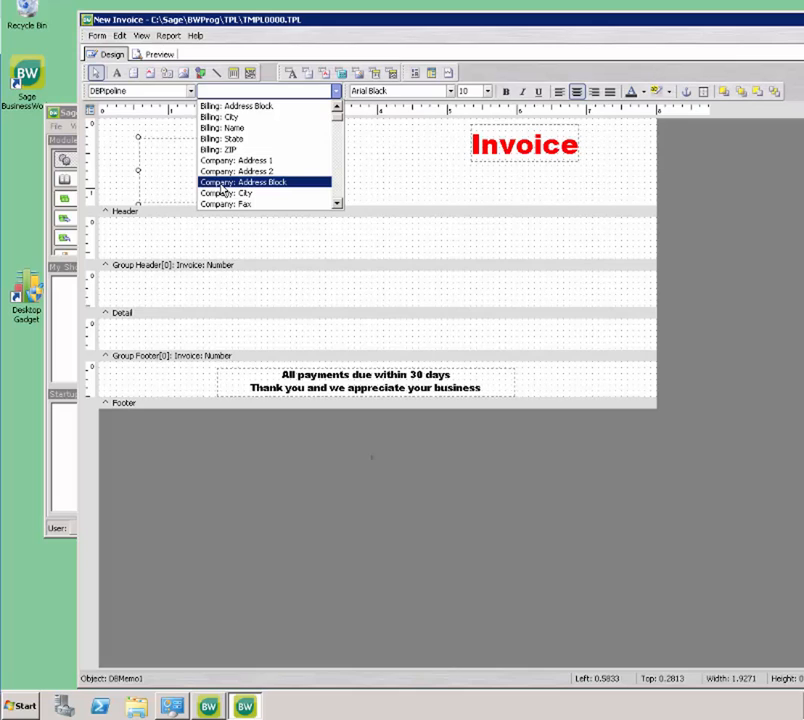
pyautogui.click(240, 182)
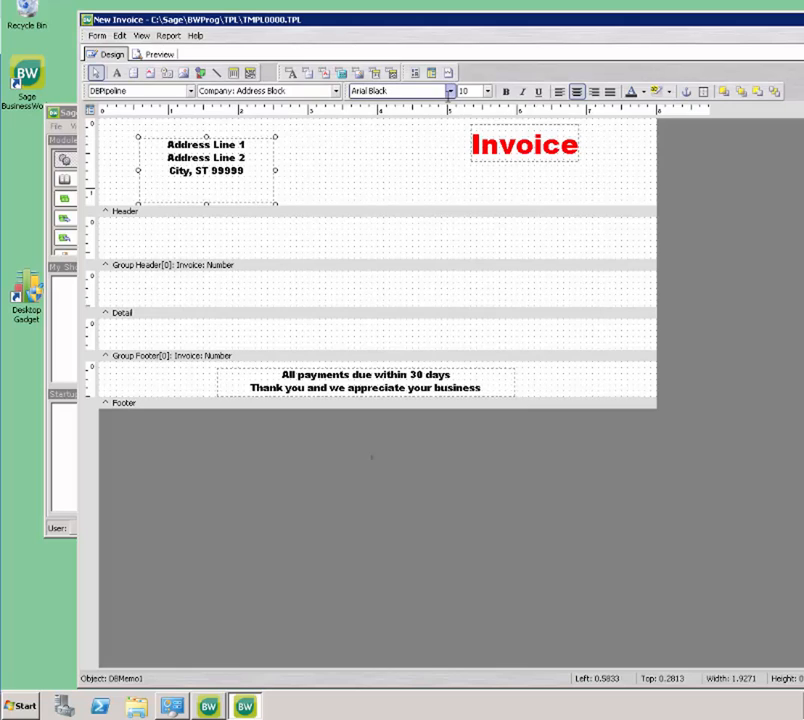
# - Format the company address block in left-aligned Arial and shorten its box to fit the three address lines
pyautogui.click(450, 92)
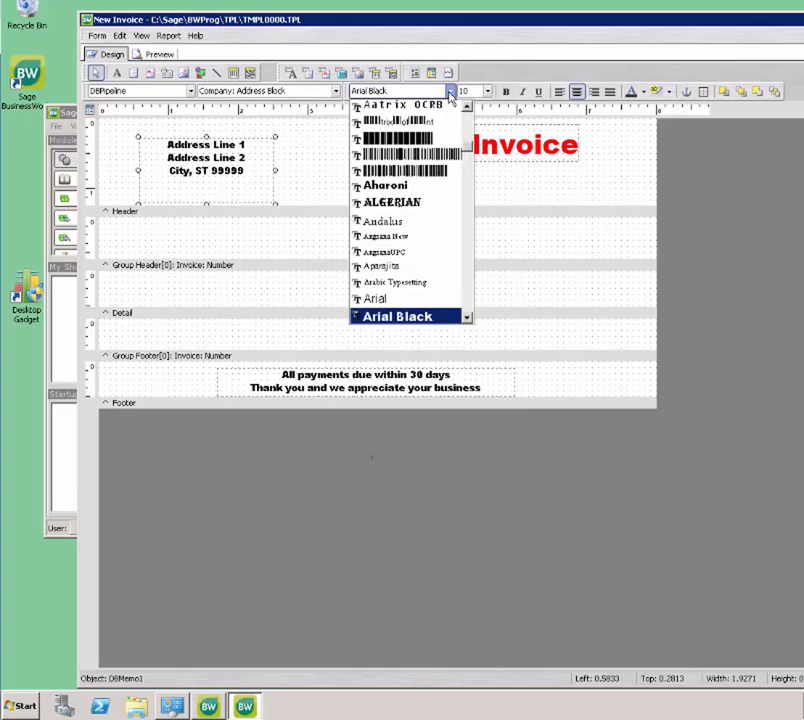
pyautogui.click(390, 299)
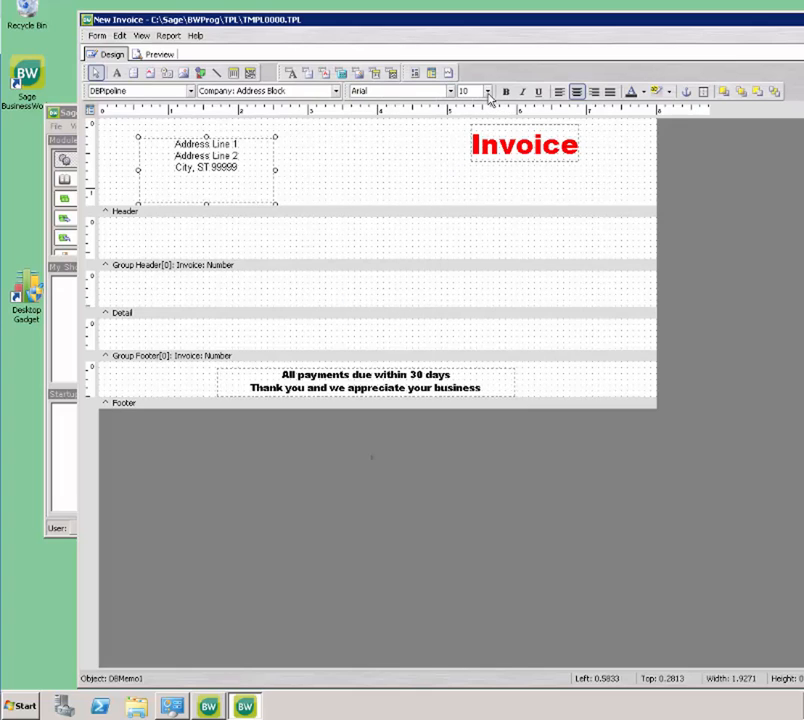
pyautogui.click(565, 96)
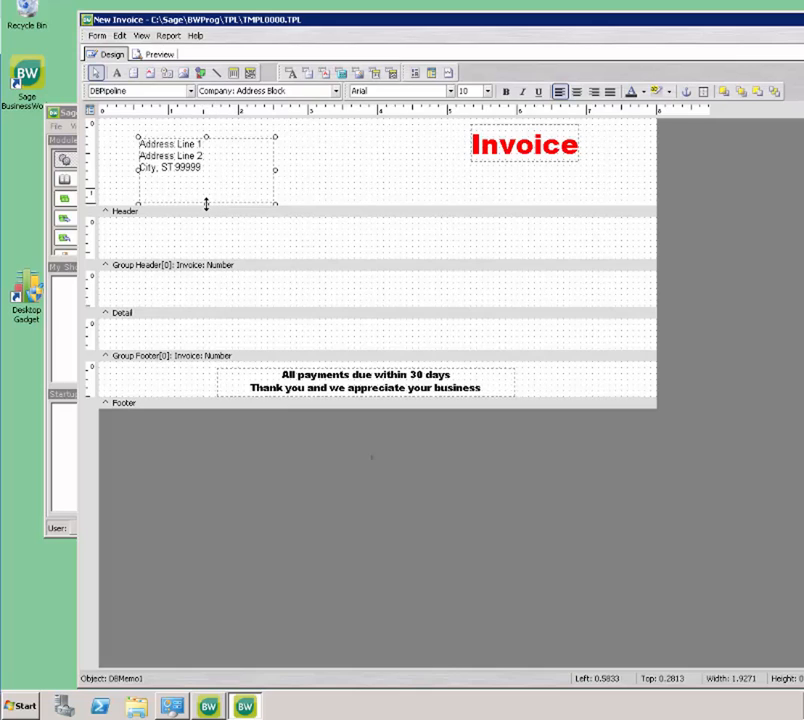
pyautogui.moveTo(205, 204); pyautogui.dragTo(206, 177)
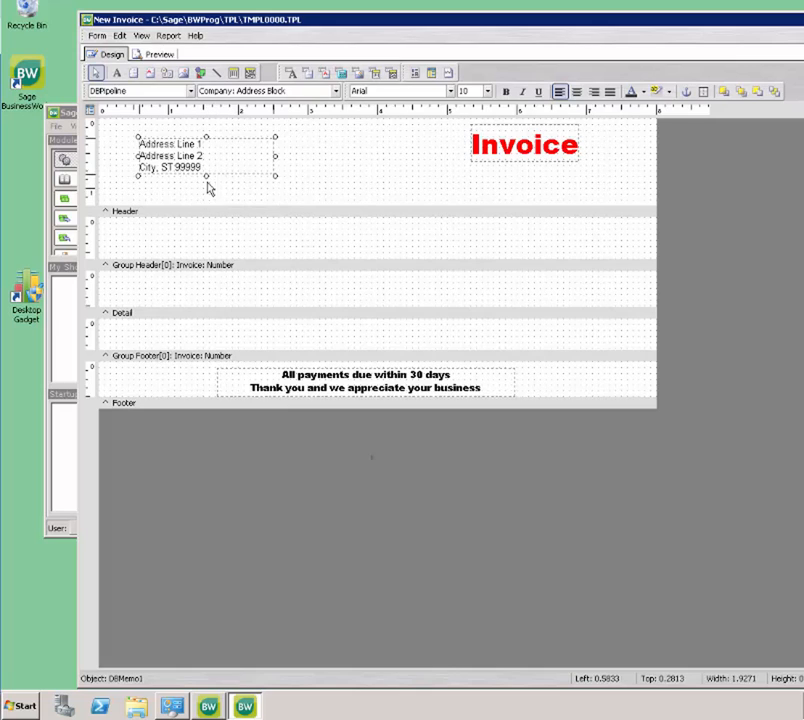
pyautogui.click(368, 175)
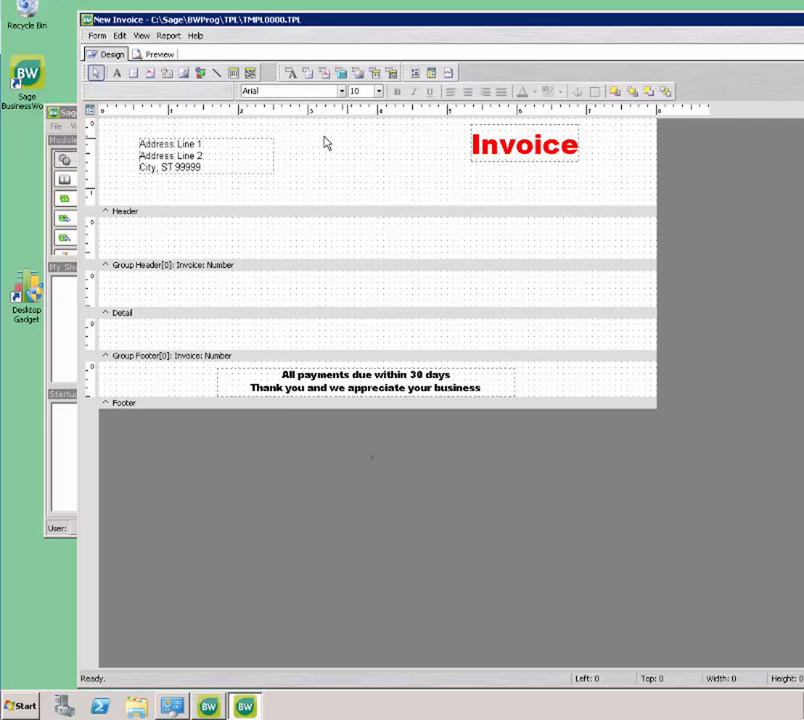
# - Draw a rectangle about 2.23 inches wide over the company address block, about 0.45 inches from the left and 0.17 inches from the top
pyautogui.click(201, 74)
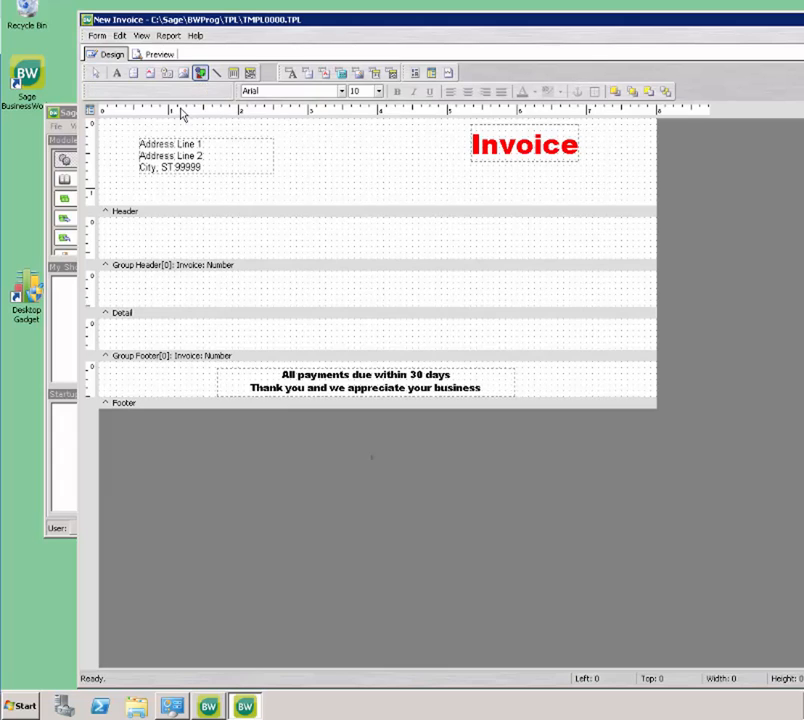
pyautogui.click(131, 136)
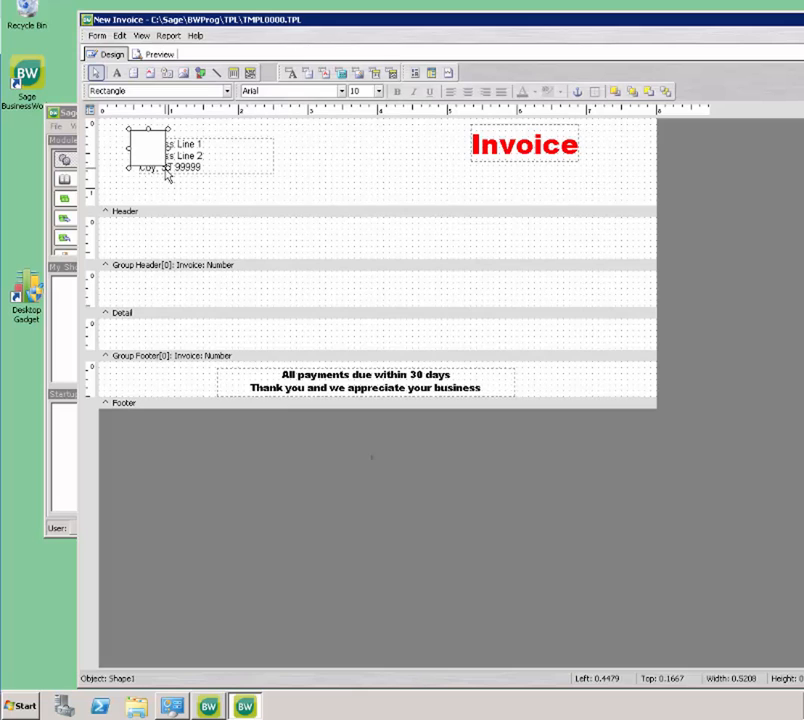
pyautogui.moveTo(167, 169); pyautogui.dragTo(281, 185)
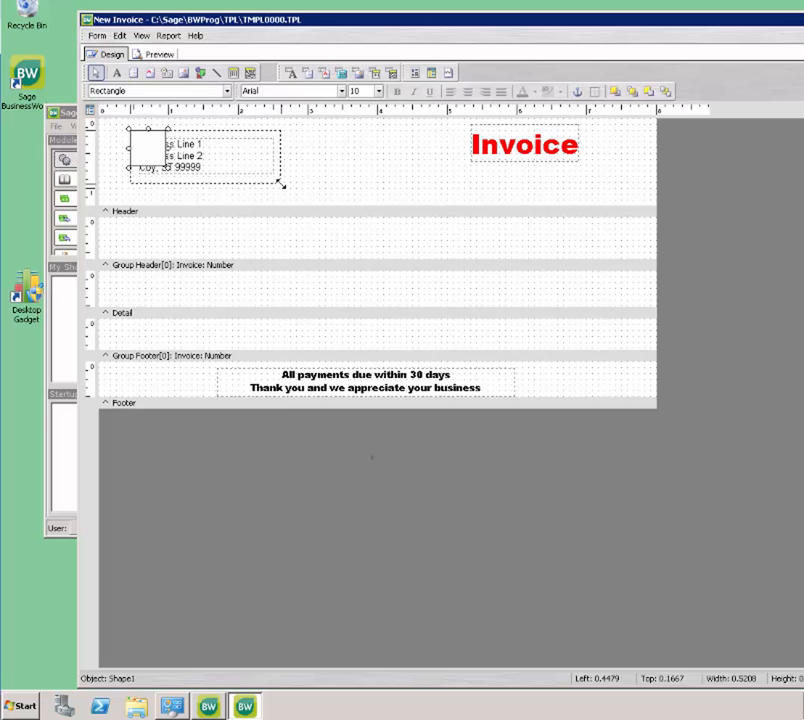
pyautogui.moveTo(281, 185); pyautogui.dragTo(285, 186)
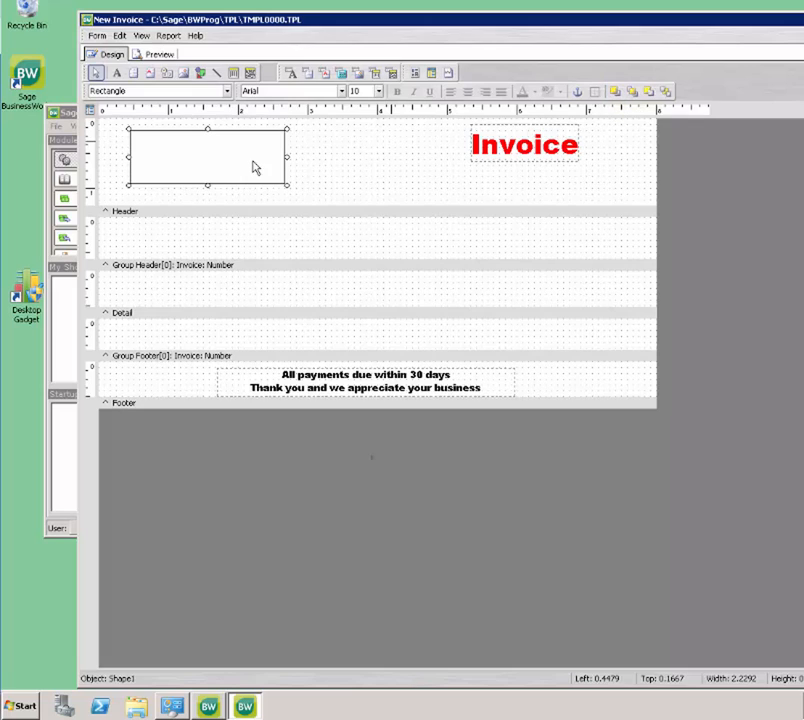
# - Send the rectangle behind the company address block, then check the form in the preview and return to the design
pyautogui.click(666, 91)
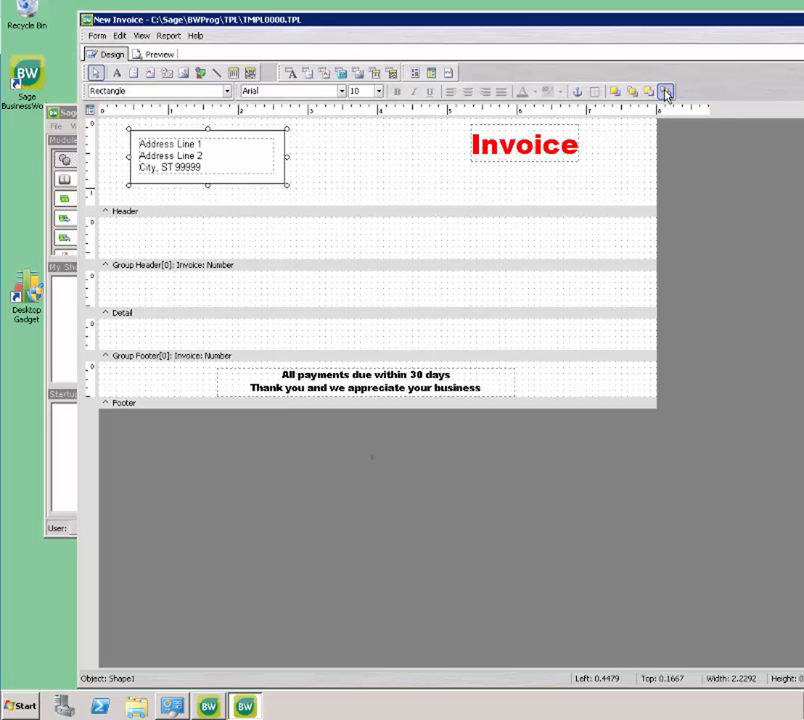
pyautogui.click(170, 57)
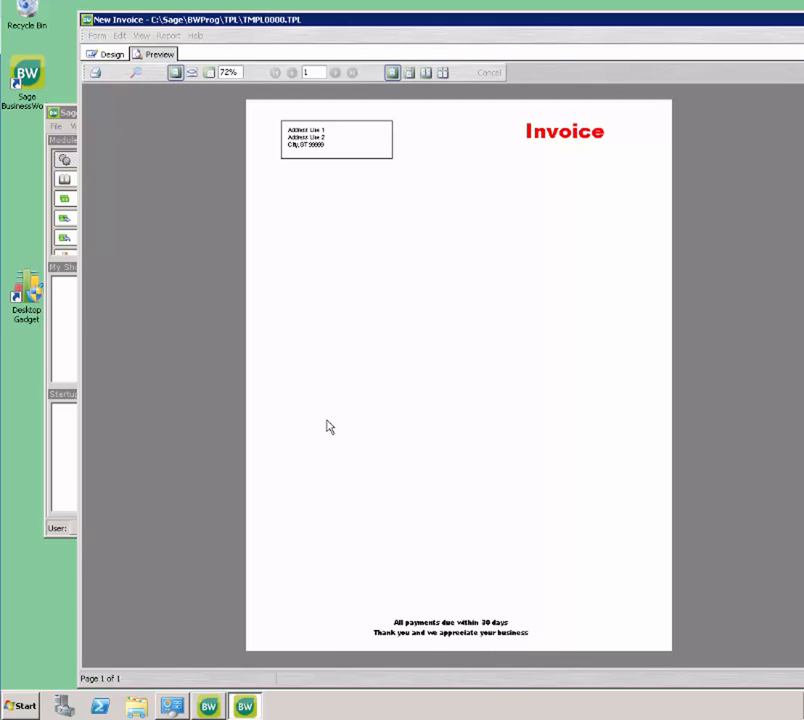
pyautogui.click(112, 55)
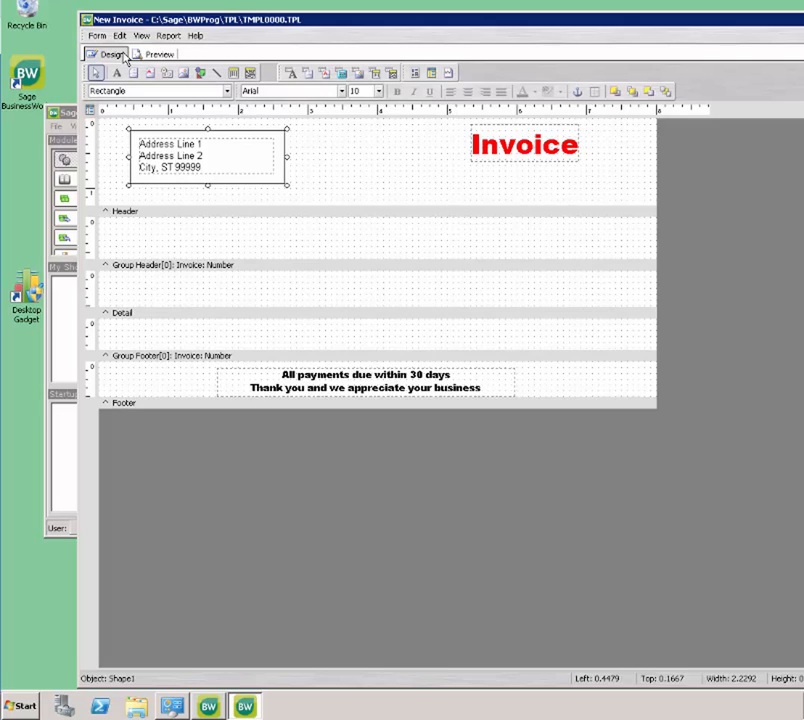
# - Place an image below the Invoice title, about 5.78 inches from the left, and load the picture sort_by_quantity_32.gif into it
pyautogui.click(183, 76)
pyautogui.click(502, 172)
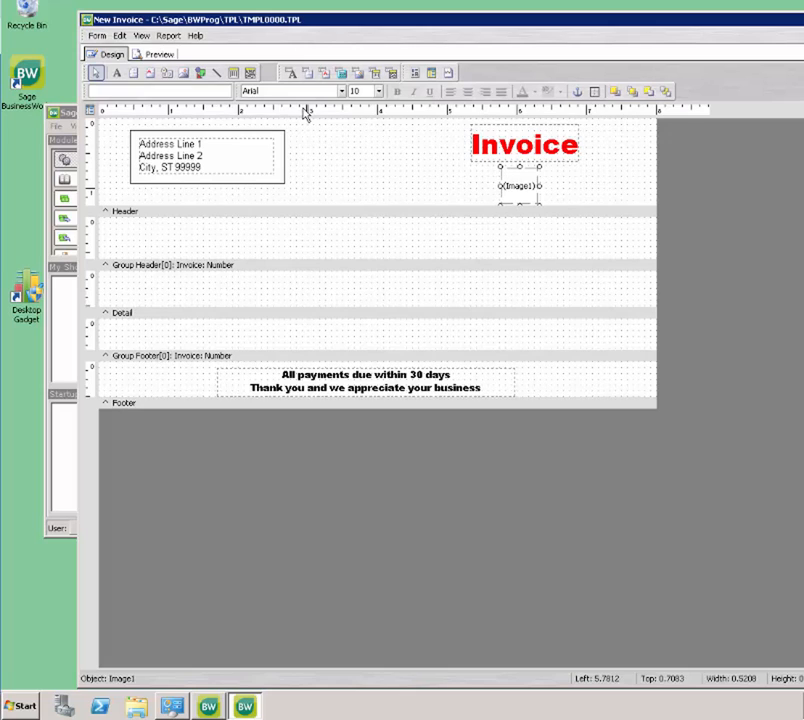
pyautogui.rightClick(535, 186)
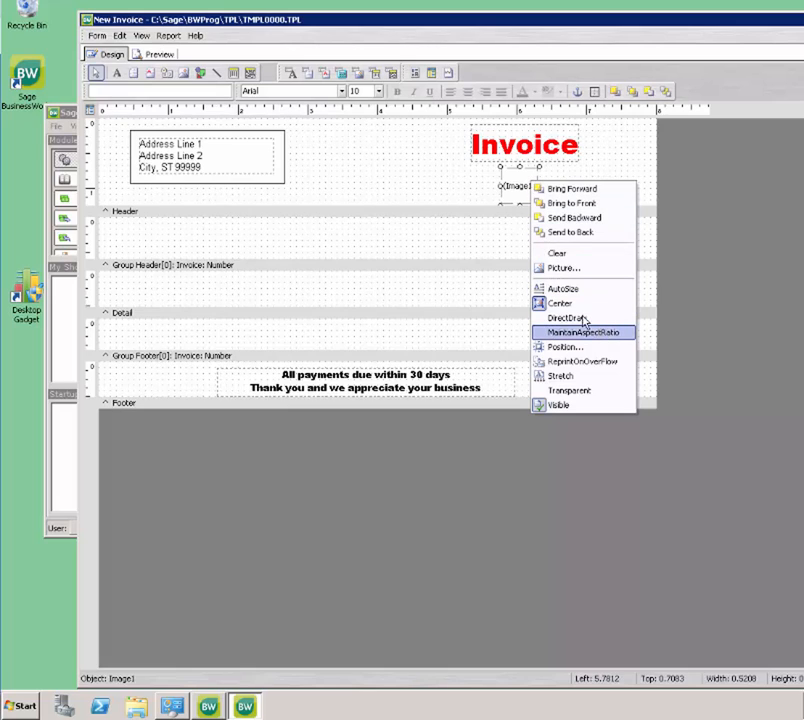
pyautogui.click(571, 271)
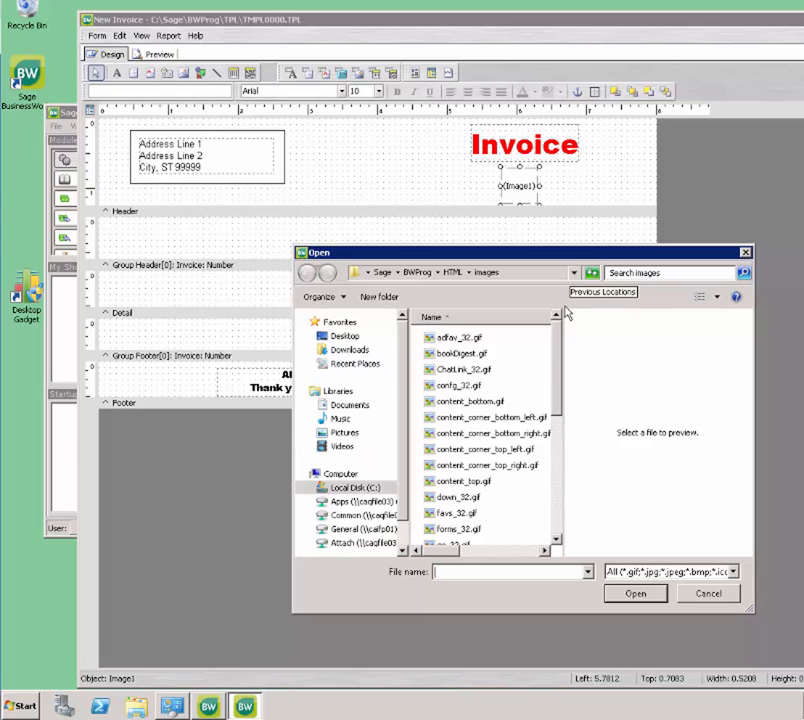
pyautogui.moveTo(557, 356); pyautogui.dragTo(577, 500)
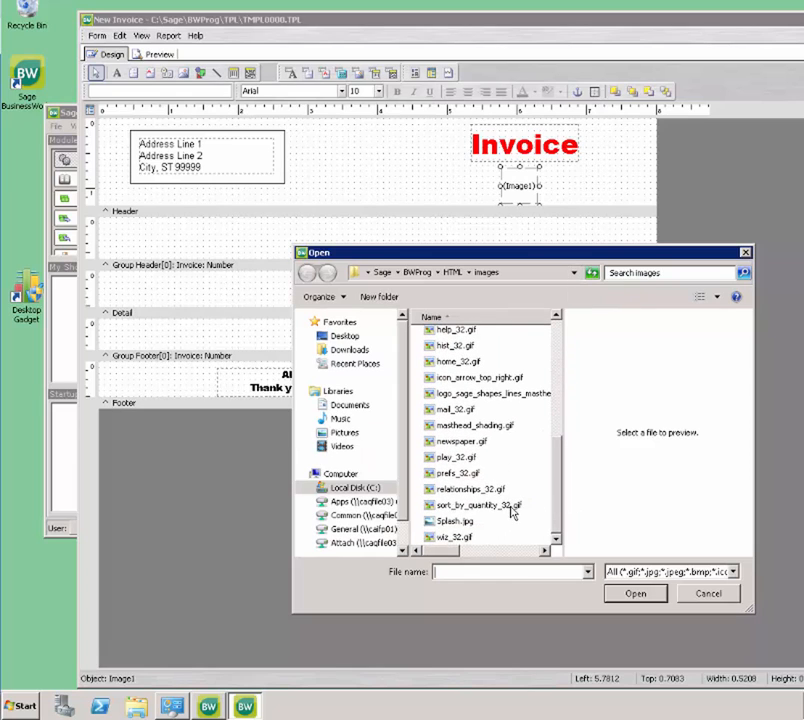
pyautogui.click(535, 505)
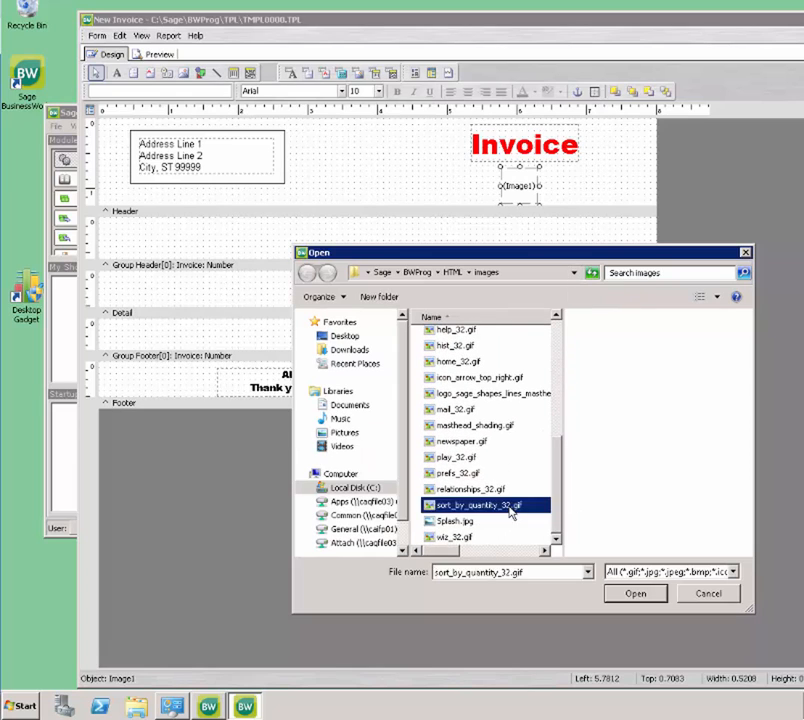
pyautogui.click(646, 599)
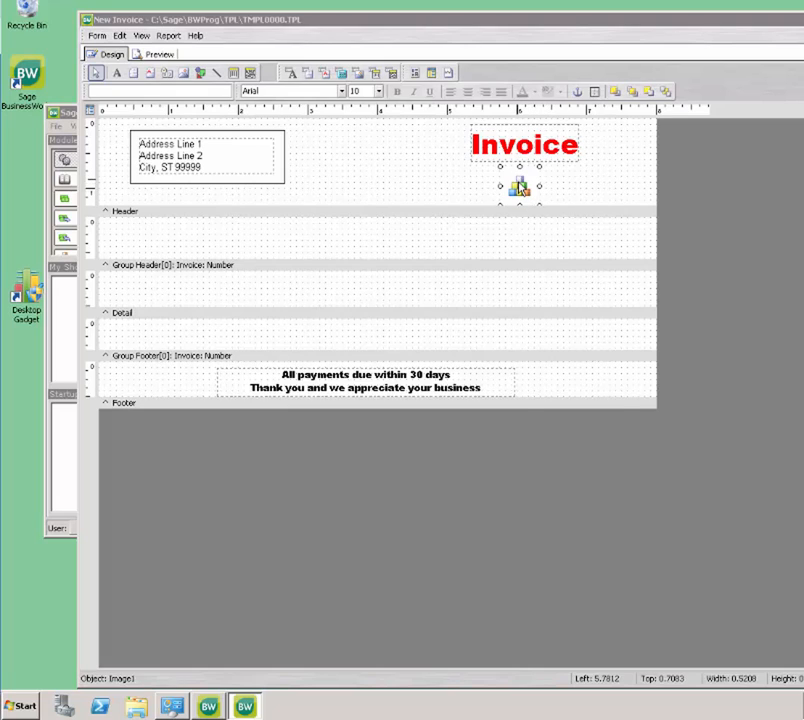
# - Review the image's available options, check the form in the preview and return to the design
pyautogui.rightClick(520, 188)
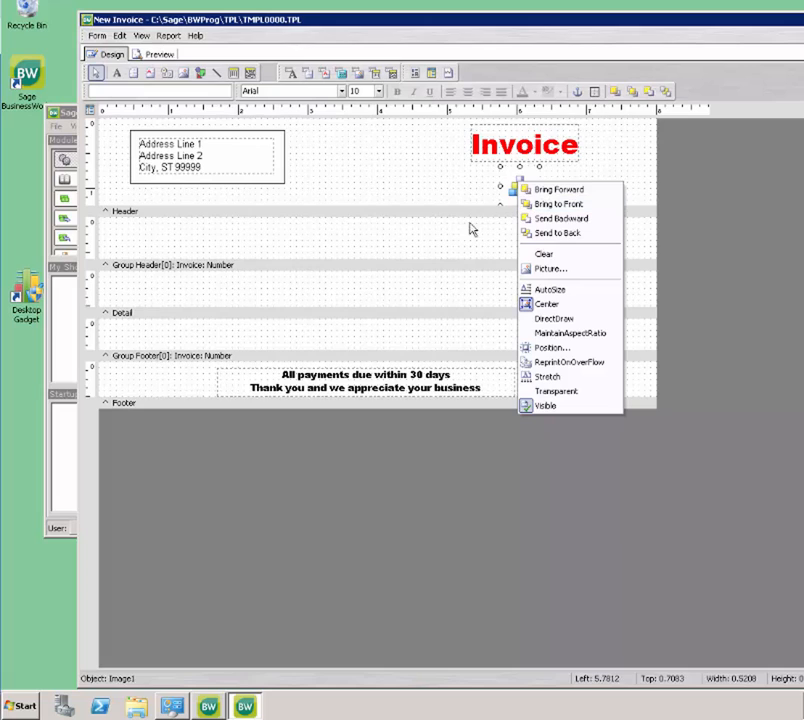
pyautogui.click(324, 163)
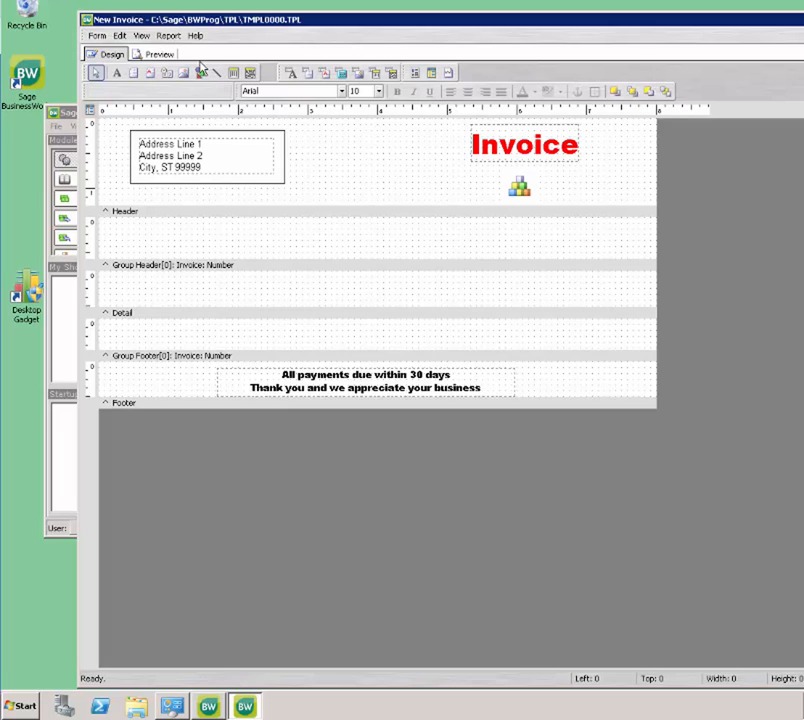
pyautogui.click(161, 55)
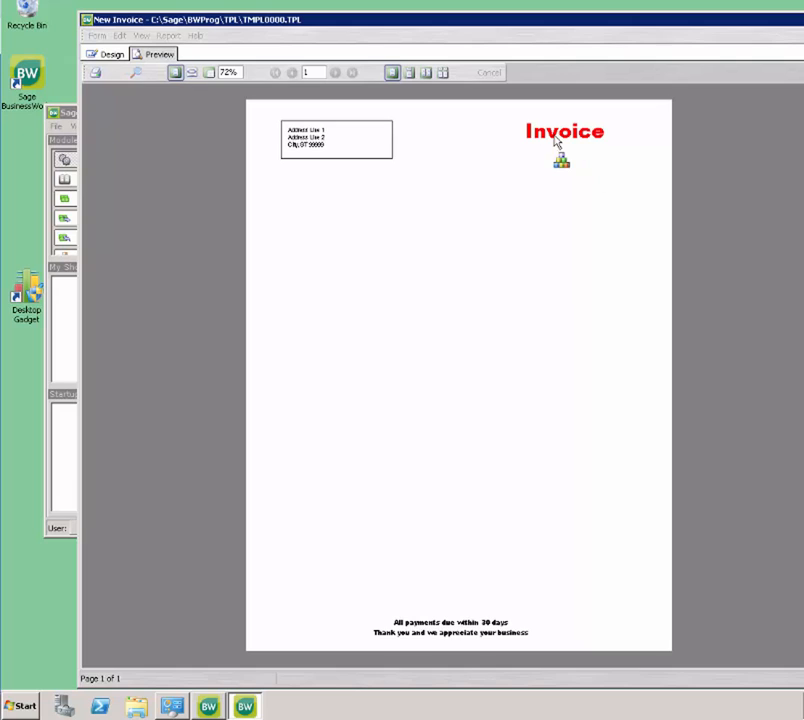
pyautogui.click(107, 56)
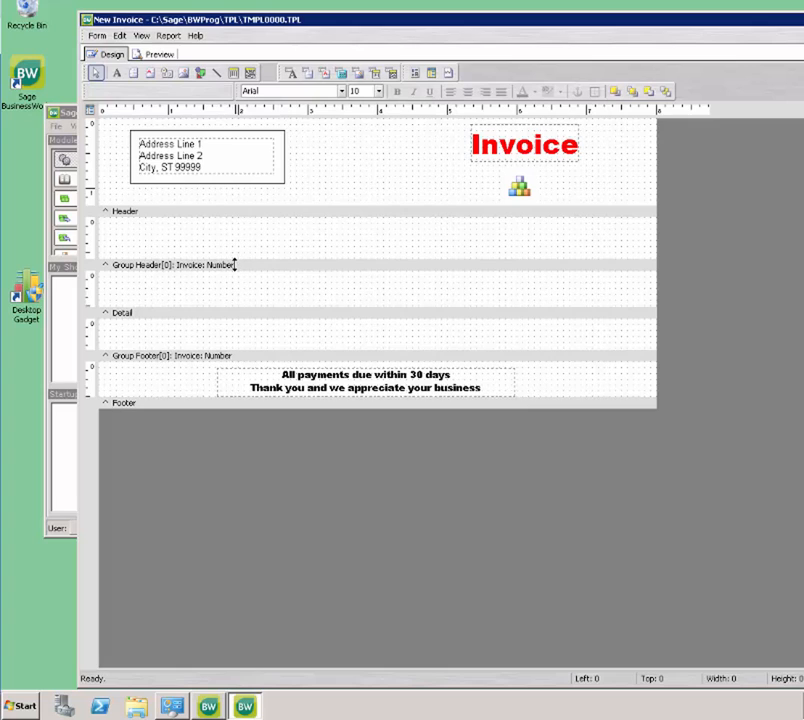
# - Collapse the Group Header band and place a database text field in the Detail band, about 0.23 inches from the left and 0.03 inches from the top
pyautogui.moveTo(234, 264); pyautogui.dragTo(234, 215)
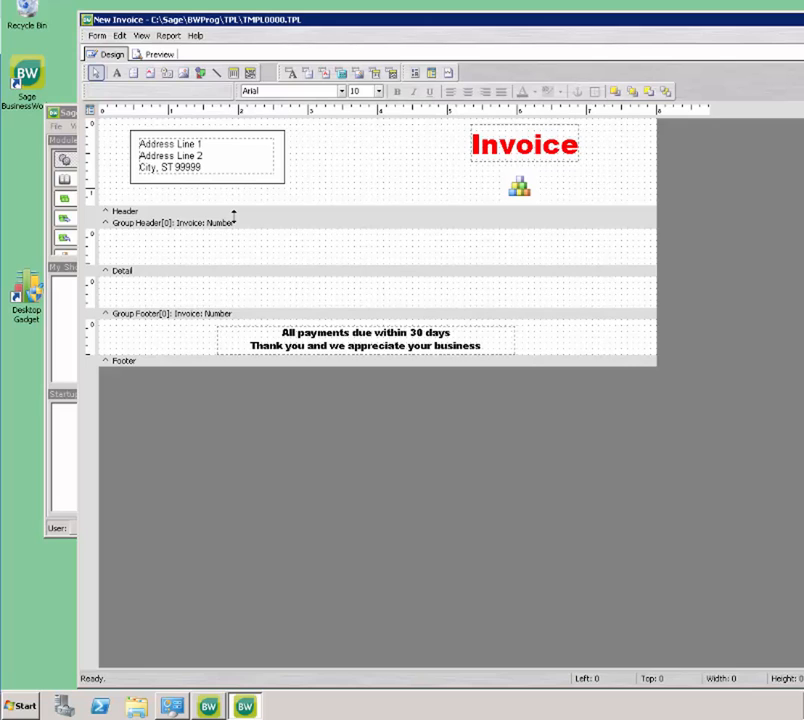
pyautogui.click(291, 76)
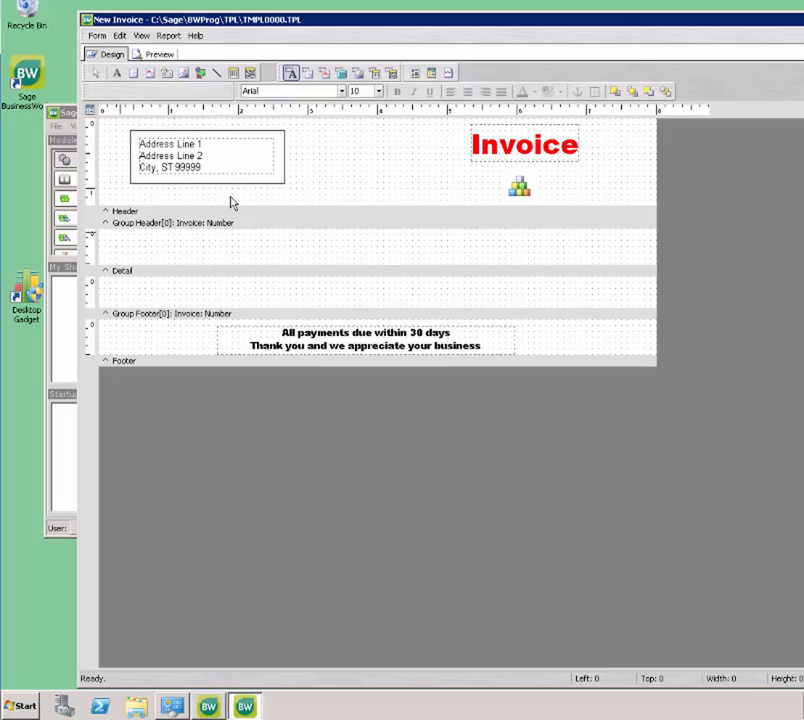
pyautogui.click(295, 126)
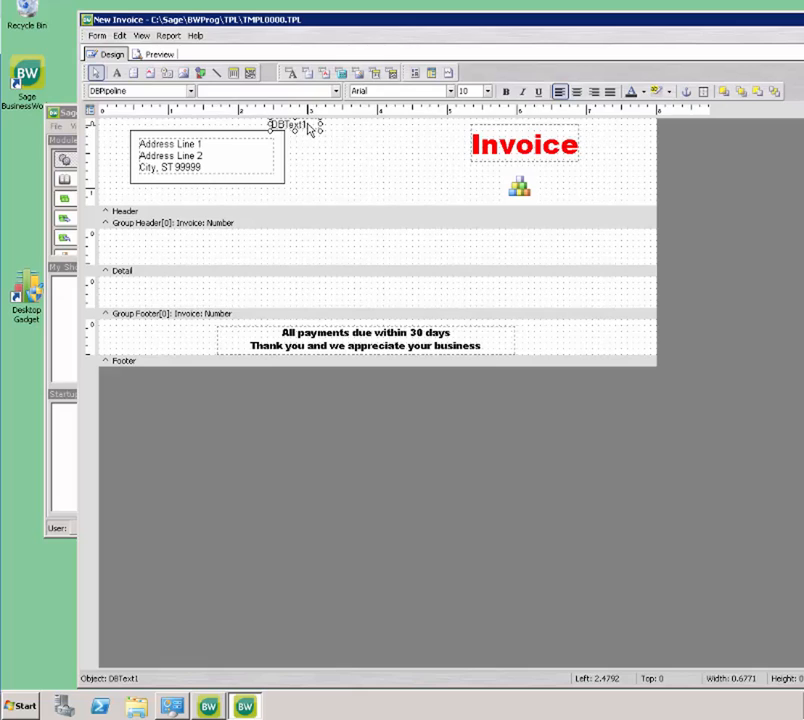
pyautogui.moveTo(310, 128); pyautogui.dragTo(151, 245)
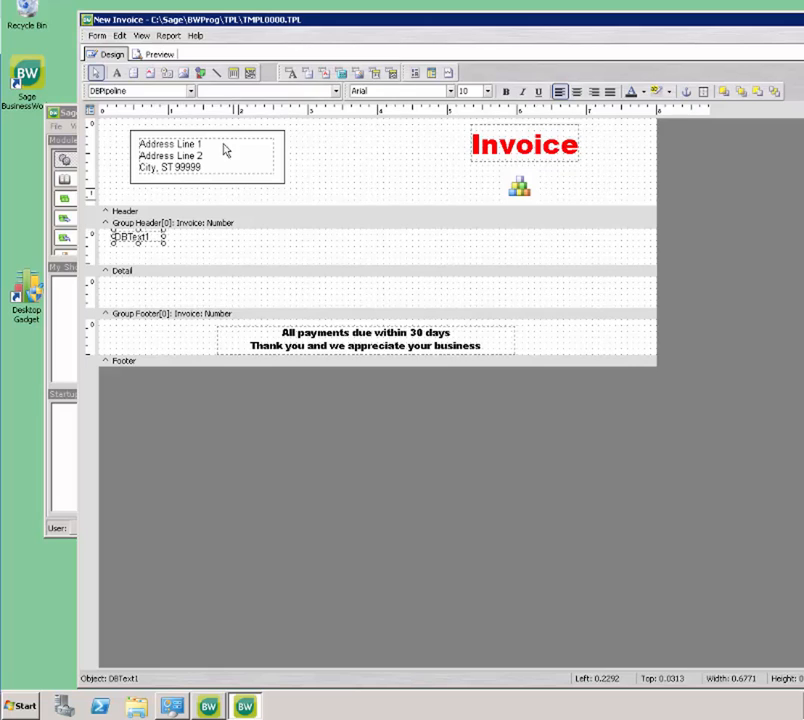
# - Bind the Detail band's text field to Line Item: Description Line 1 and widen it to about 2.32 inches
pyautogui.click(336, 91)
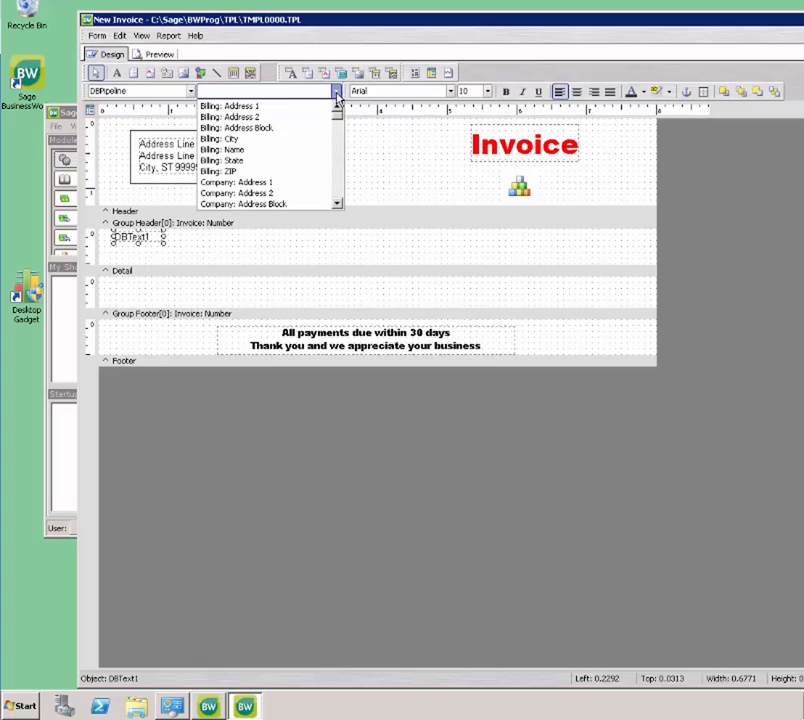
pyautogui.moveTo(341, 120); pyautogui.dragTo(341, 188)
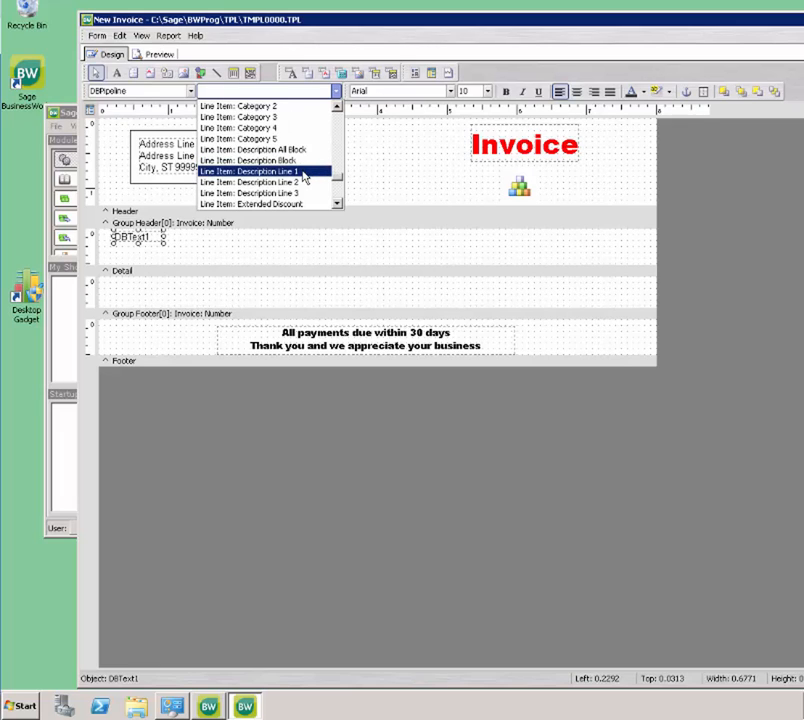
pyautogui.click(304, 177)
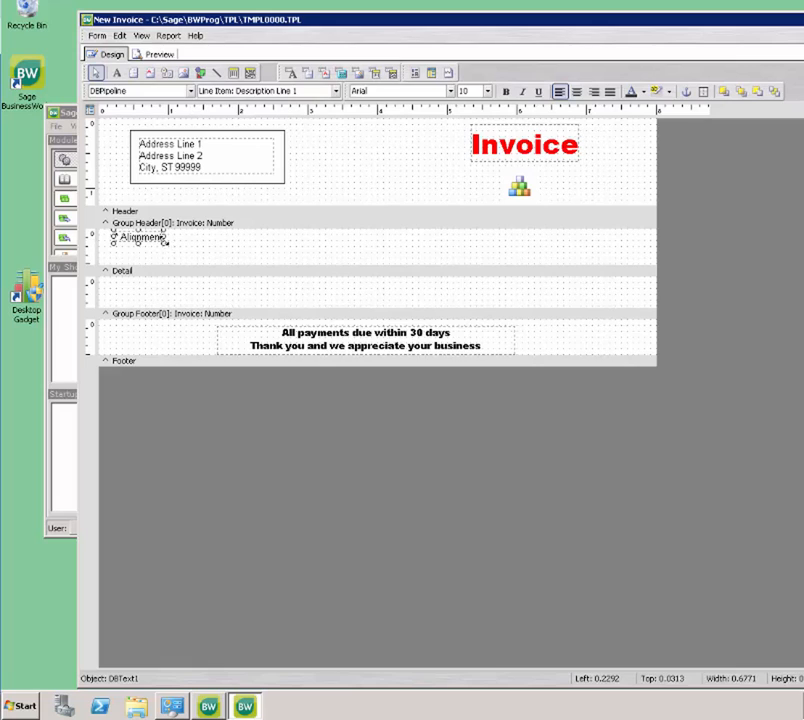
pyautogui.moveTo(163, 237); pyautogui.dragTo(278, 238)
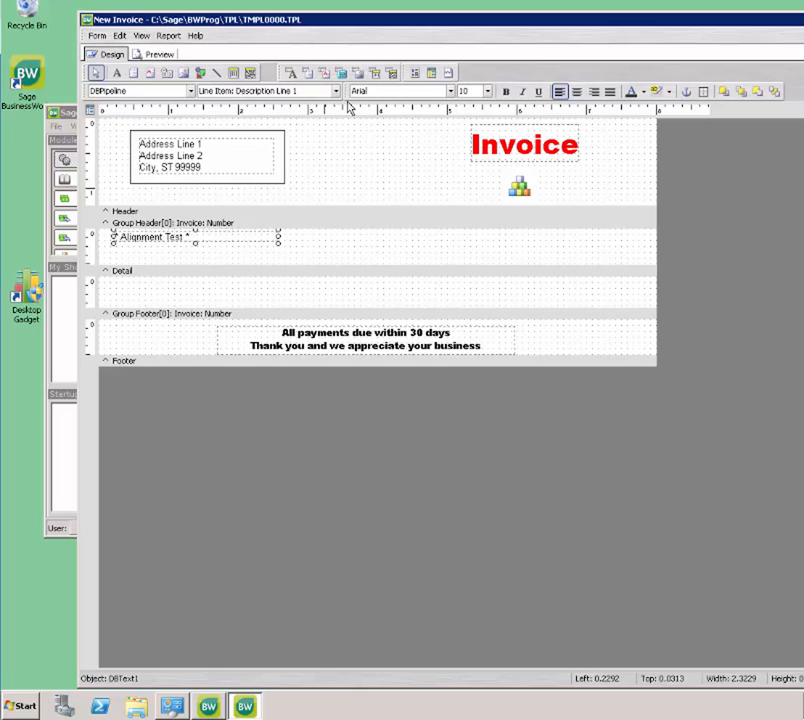
# - Add two database text fields to the Detail band: Line Item: Required about 3.07 inches and Line Item: Amount about 4.08 inches from the left
pyautogui.click(290, 72)
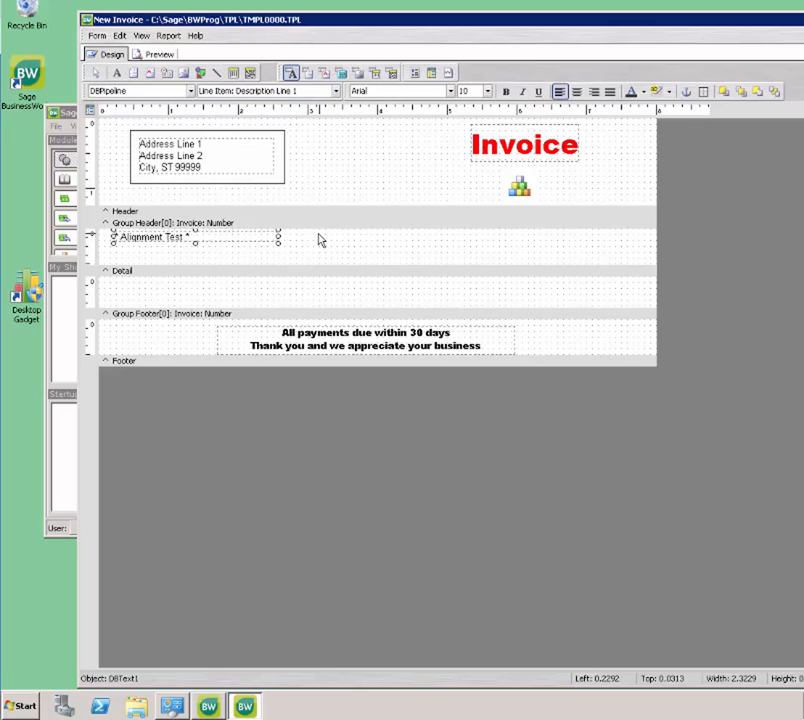
pyautogui.click(312, 233)
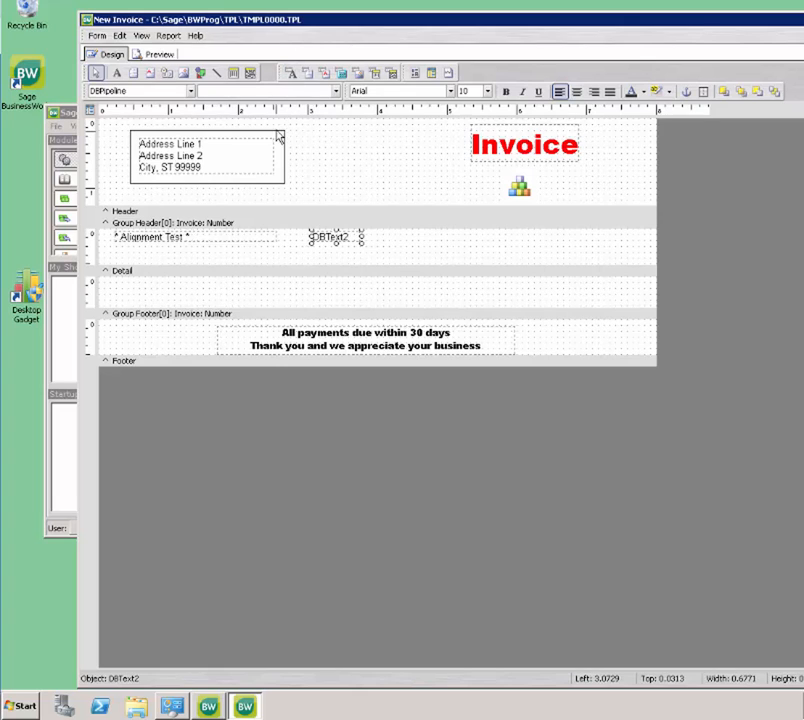
pyautogui.click(336, 91)
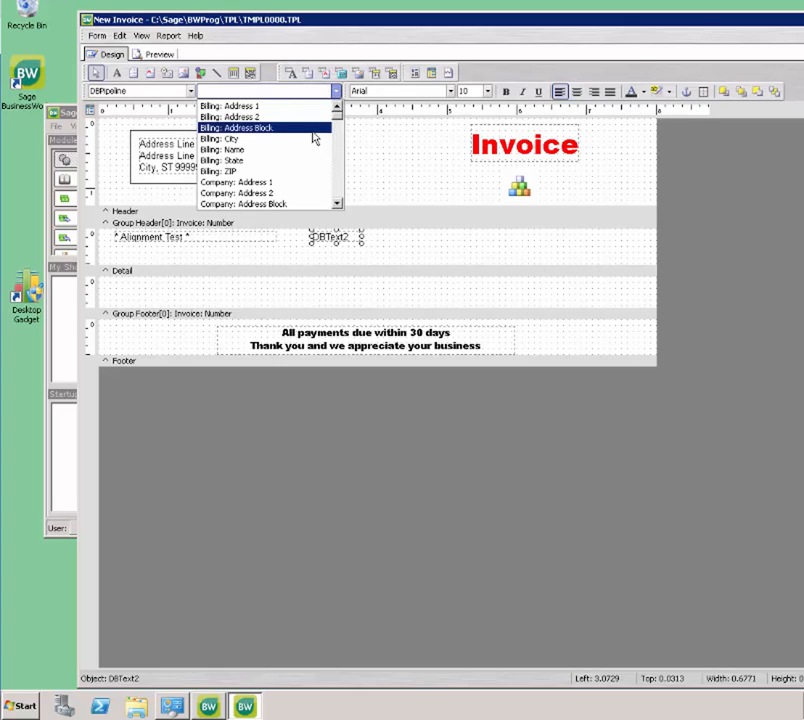
pyautogui.scroll(-6, 311, 150)
pyautogui.scroll(-10, 339, 139)
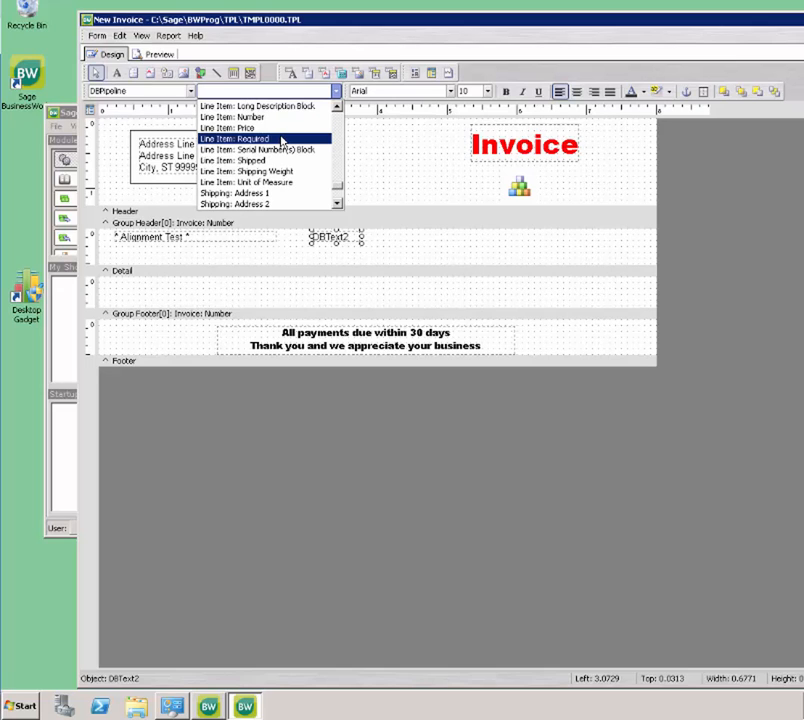
pyautogui.click(281, 140)
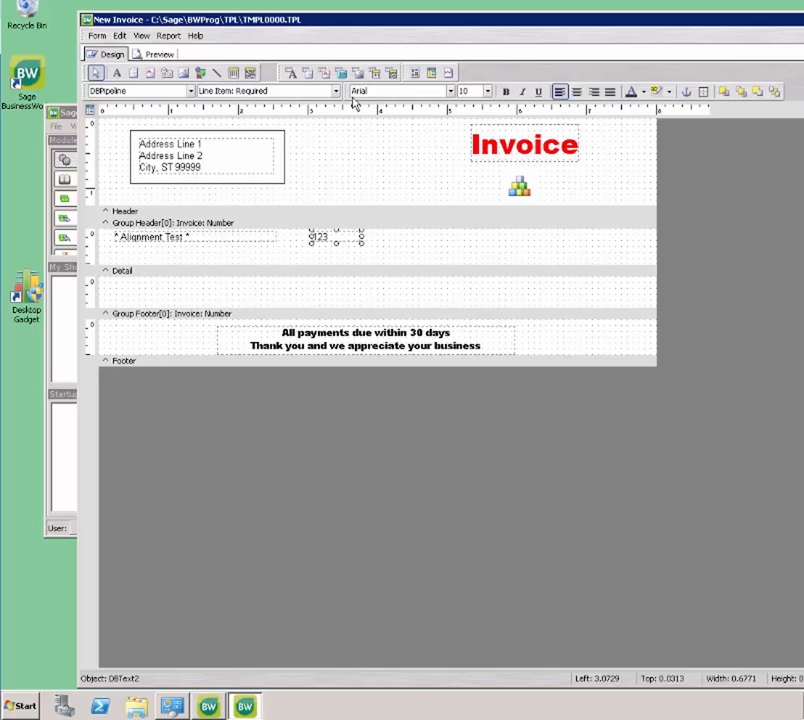
pyautogui.click(292, 74)
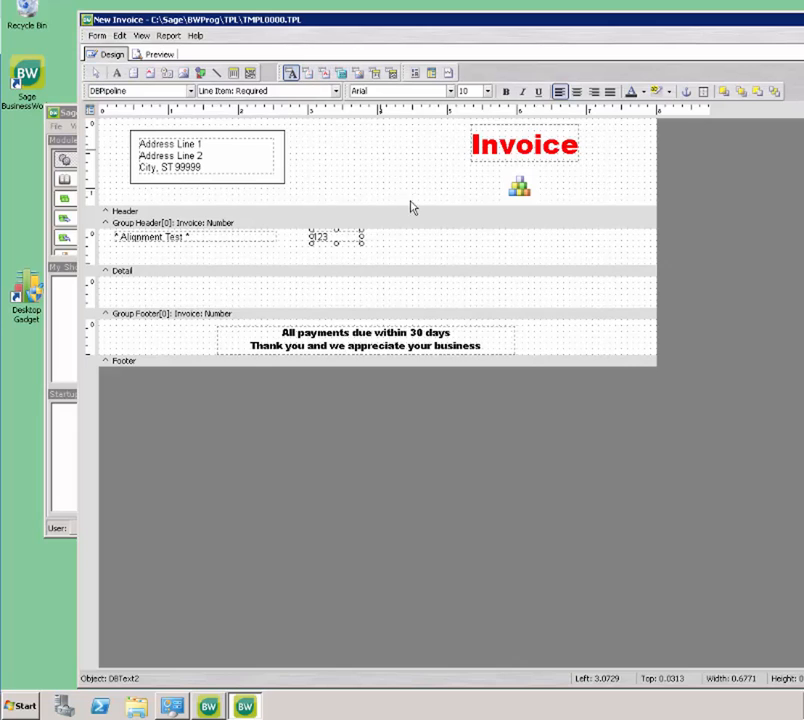
pyautogui.click(381, 236)
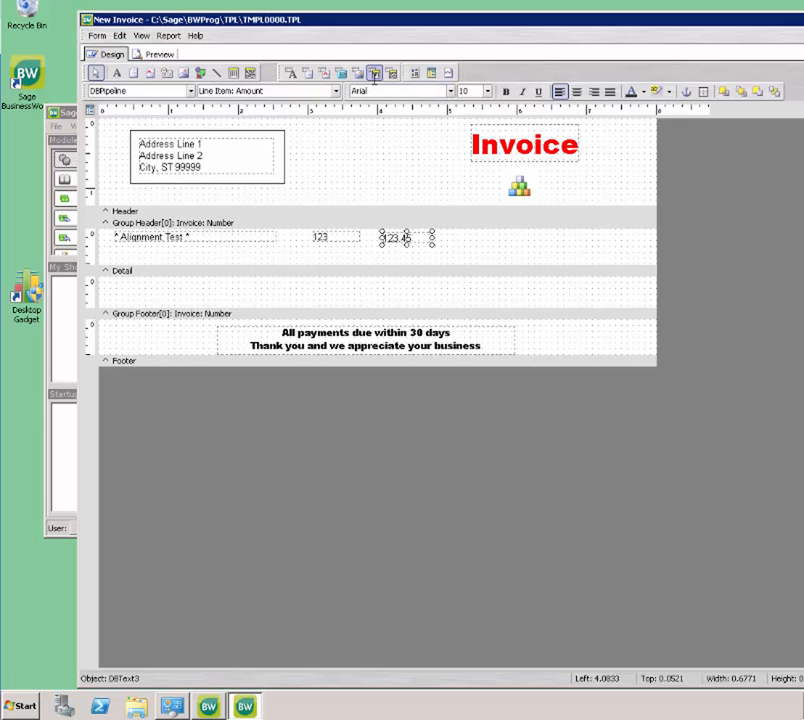
# - Add a database barcode below the line item fields, about 2.49 inches from the left, and extend the Detail band to contain it
pyautogui.click(374, 81)
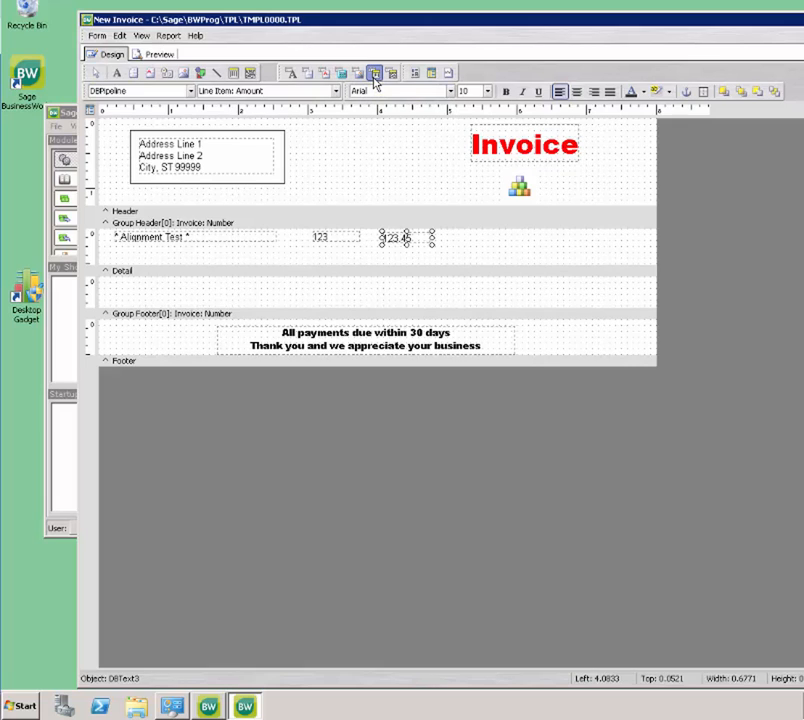
pyautogui.click(274, 254)
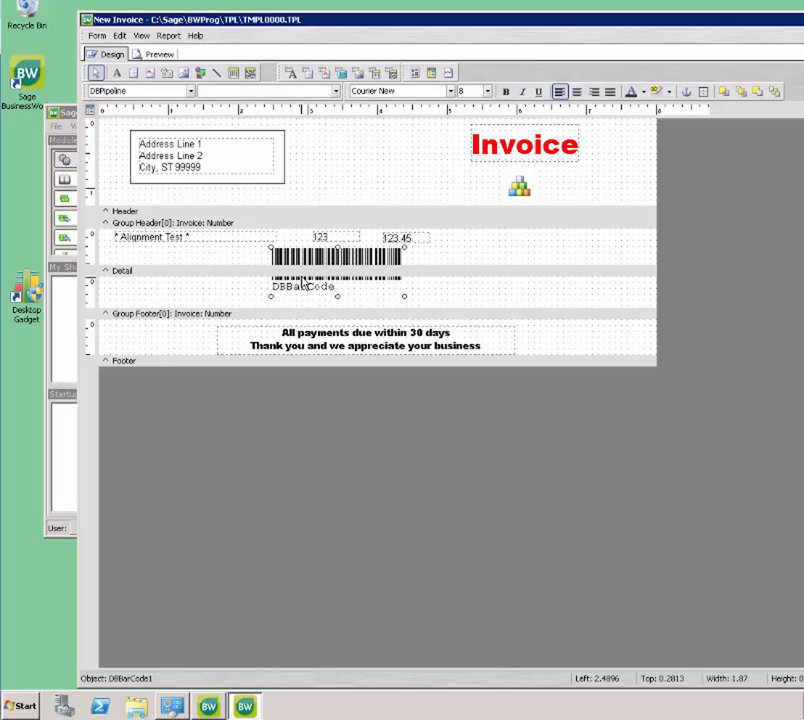
pyautogui.click(300, 271)
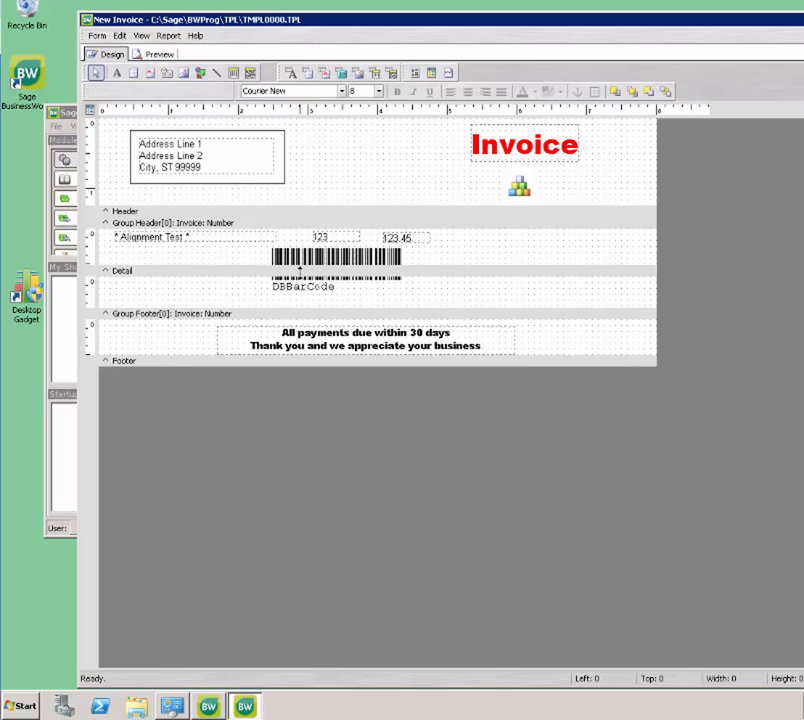
pyautogui.moveTo(300, 271); pyautogui.dragTo(298, 297)
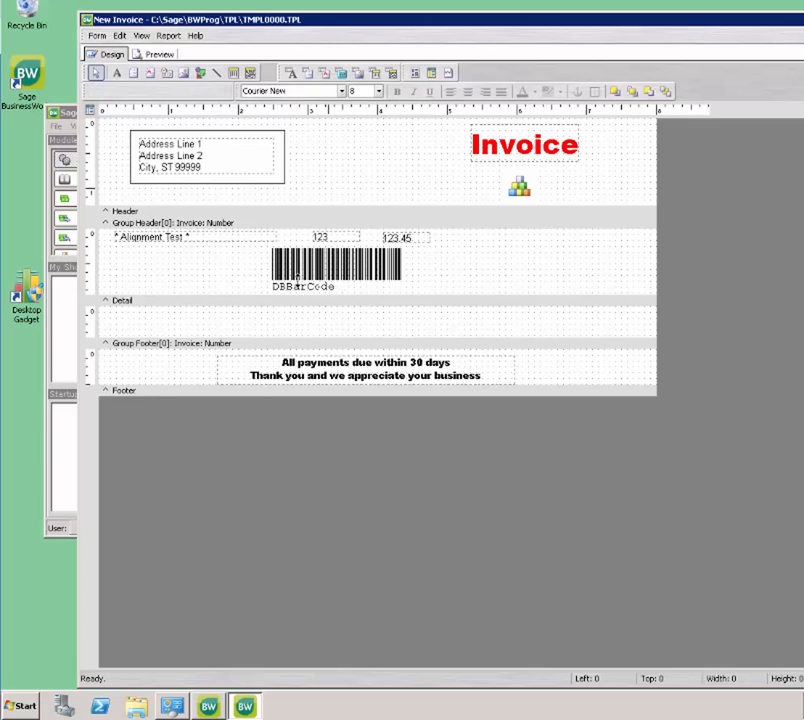
# - Review the barcode's configuration settings, including type, orientation, bar width and wide bar ratio
pyautogui.click(343, 272)
pyautogui.rightClick(343, 270)
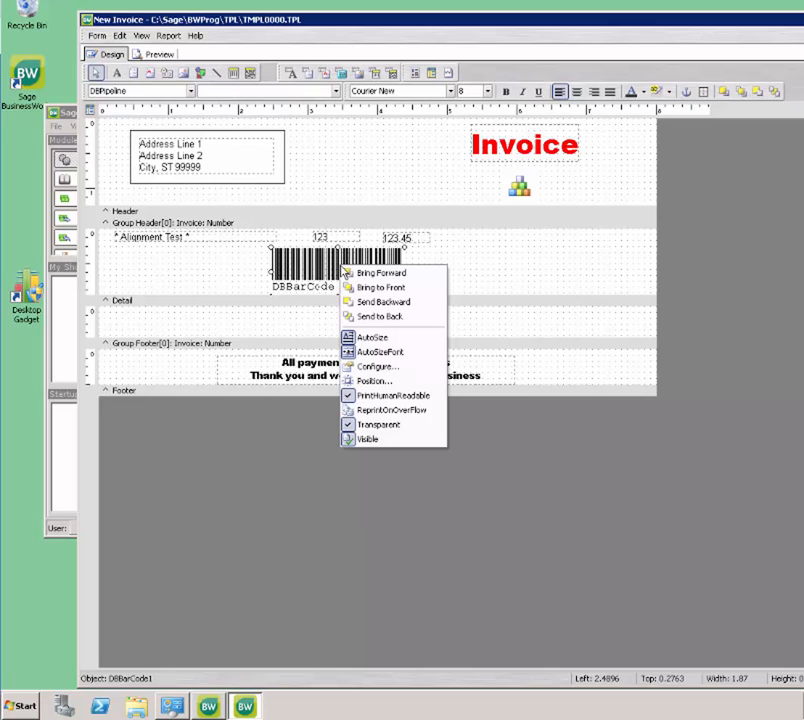
pyautogui.click(365, 366)
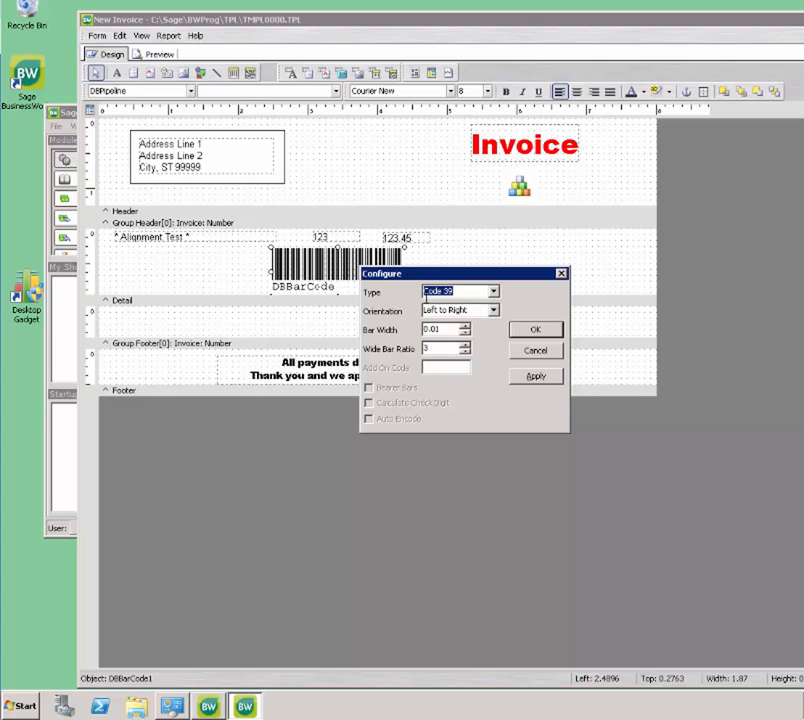
pyautogui.click(560, 329)
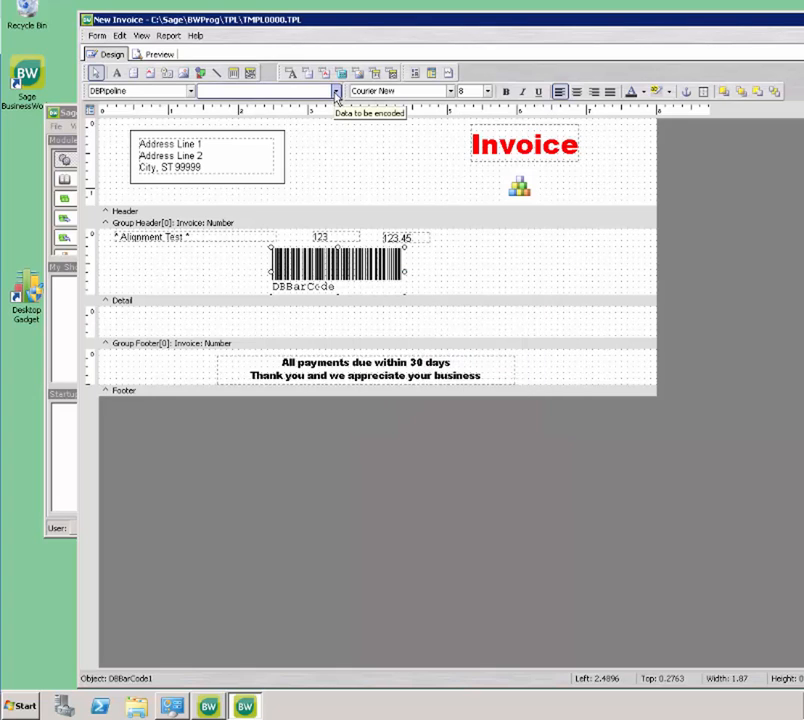
# - Bind the Detail band's barcode to the Line Item: Number field
pyautogui.click(336, 92)
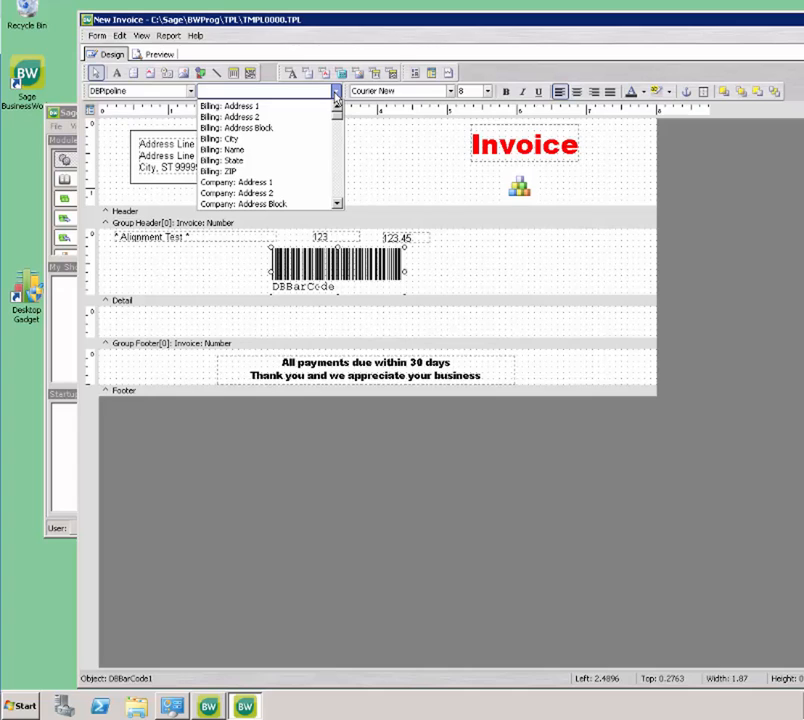
pyautogui.scroll(-1, 320, 154)
pyautogui.scroll(-7, 320, 154)
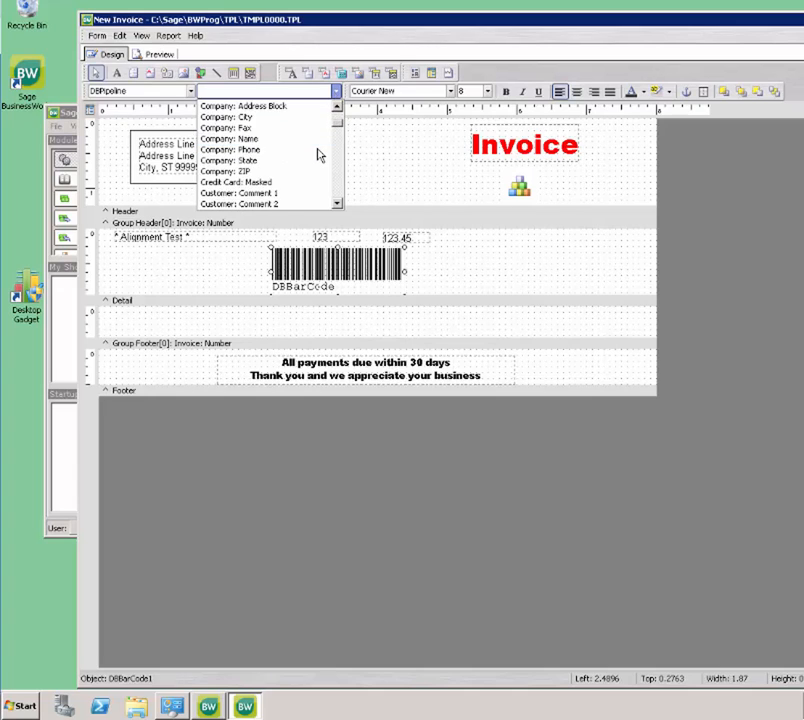
pyautogui.scroll(-3, 314, 162)
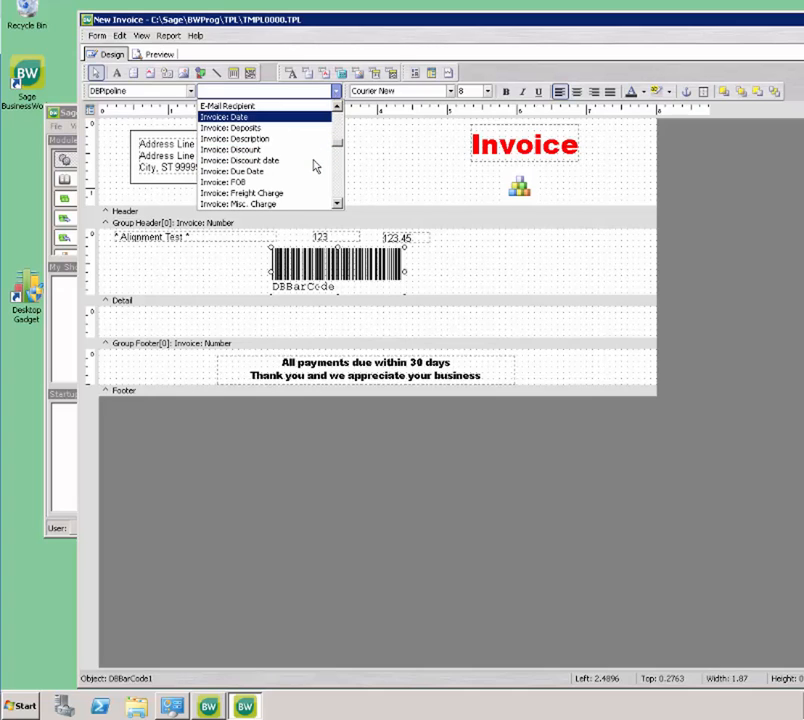
pyautogui.scroll(-8, 314, 165)
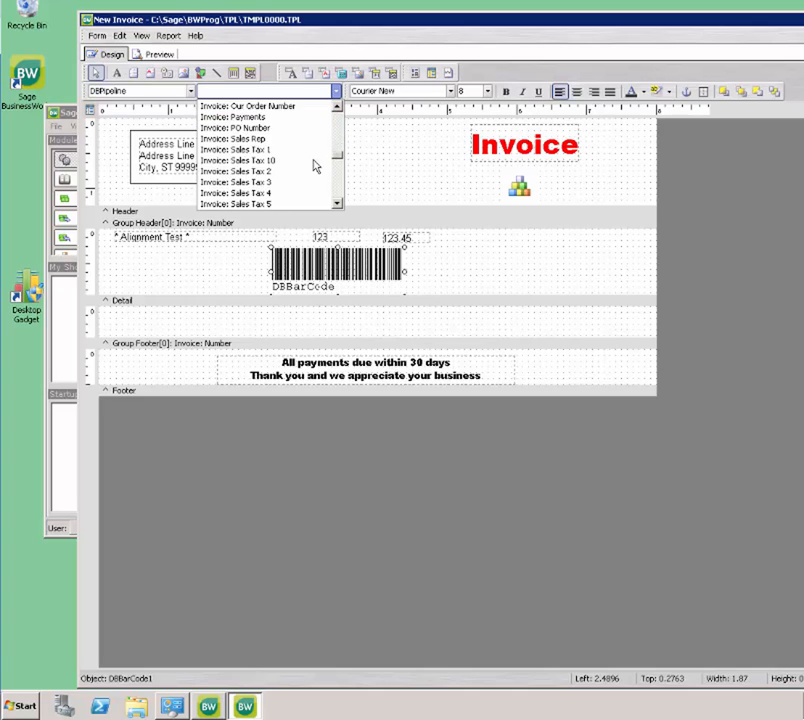
pyautogui.scroll(-4, 314, 165)
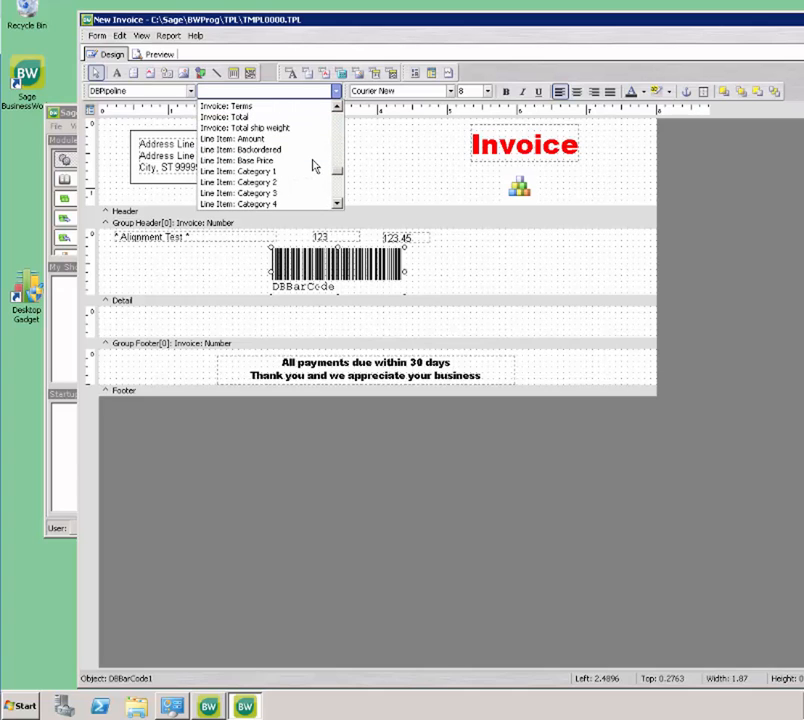
pyautogui.scroll(-4, 313, 165)
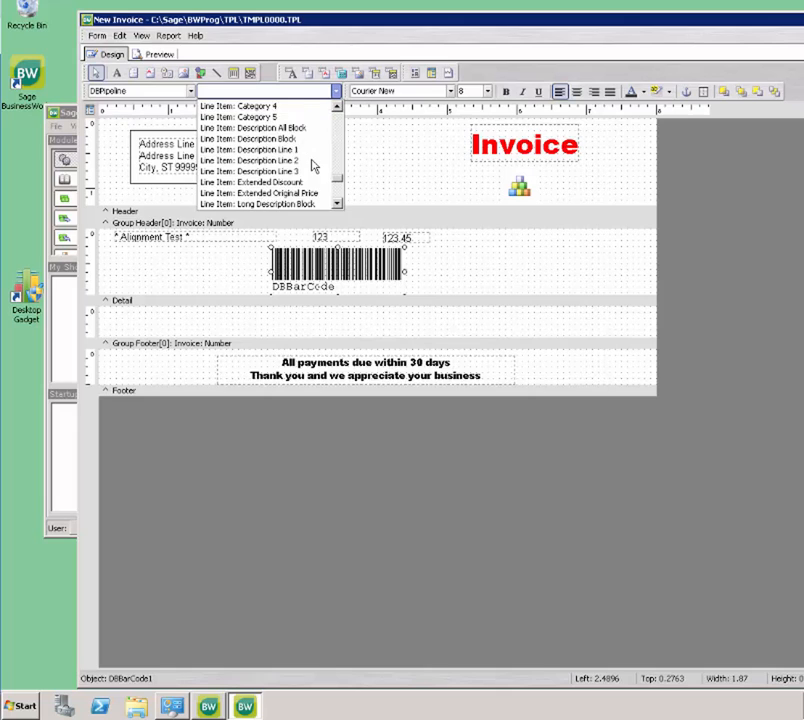
pyautogui.scroll(-1, 313, 165)
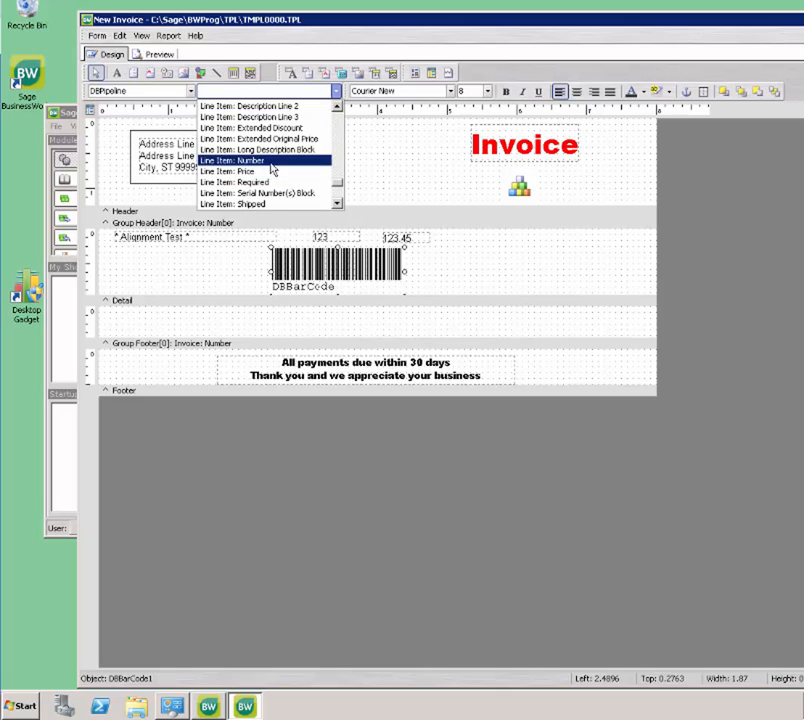
pyautogui.click(322, 162)
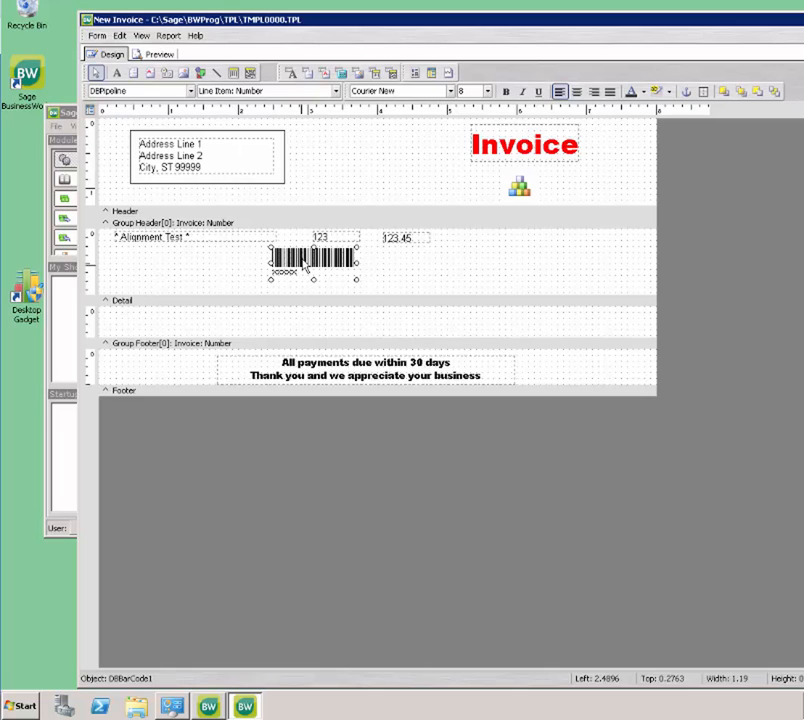
# - Move the barcode to about 6.70 inches from the left and 0.05 inches from the top, and shorten the Detail band to just below it
pyautogui.moveTo(340, 263); pyautogui.dragTo(597, 250)
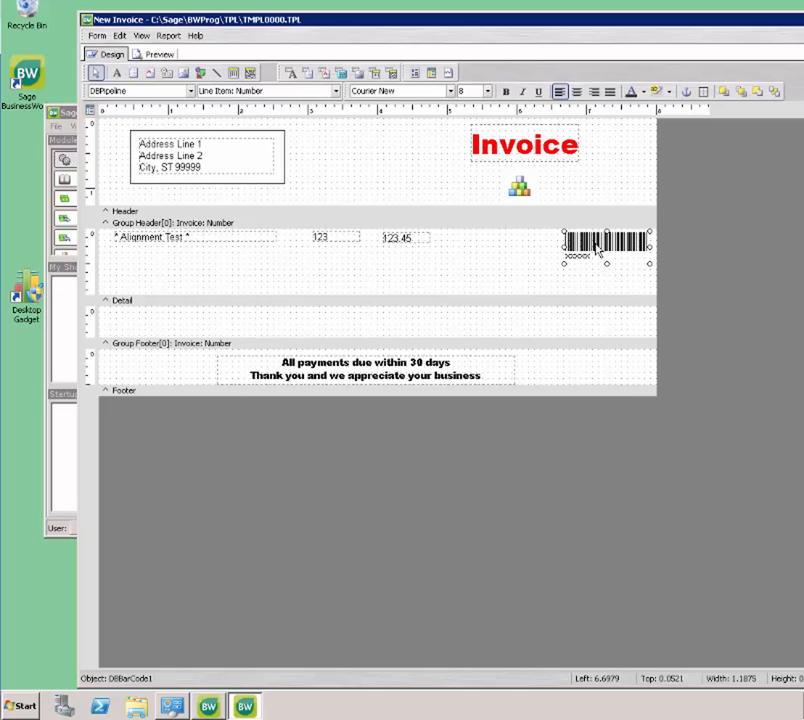
pyautogui.click(487, 293)
pyautogui.moveTo(487, 293); pyautogui.dragTo(485, 268)
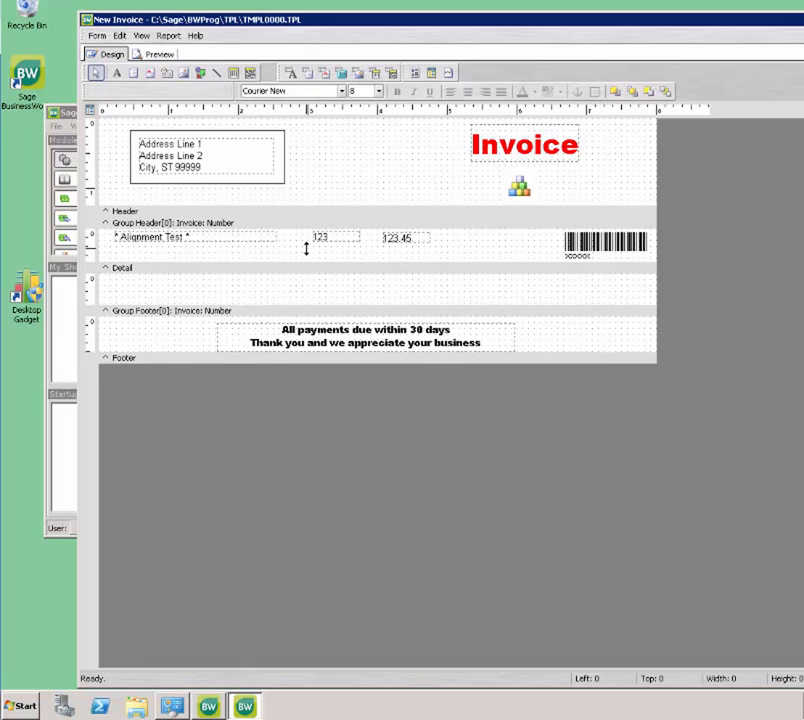
# - Add a database calculation to the Group Footer about 4.01 inches from the left, with calculation type Sum and reset group Invoice: Number
pyautogui.click(342, 73)
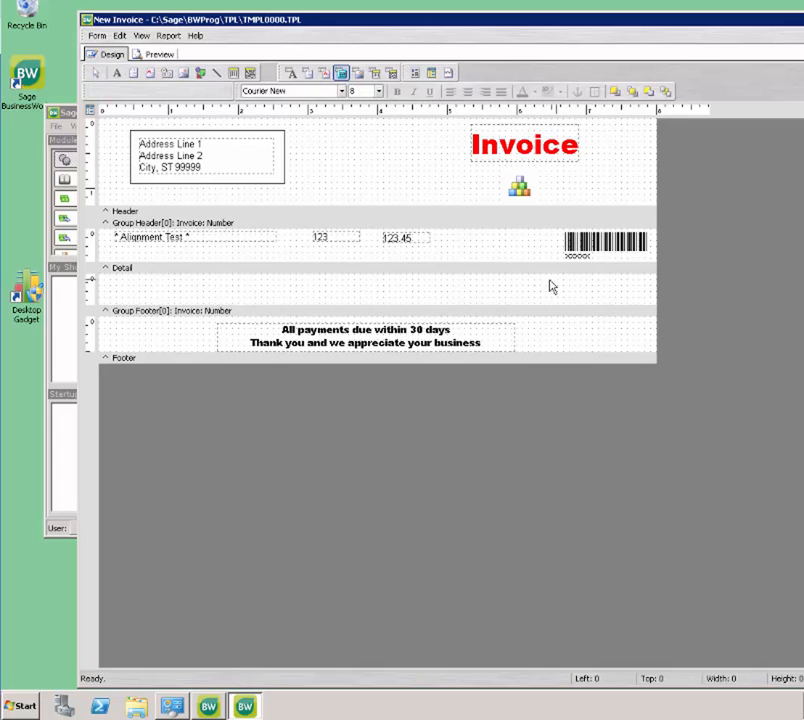
pyautogui.click(379, 285)
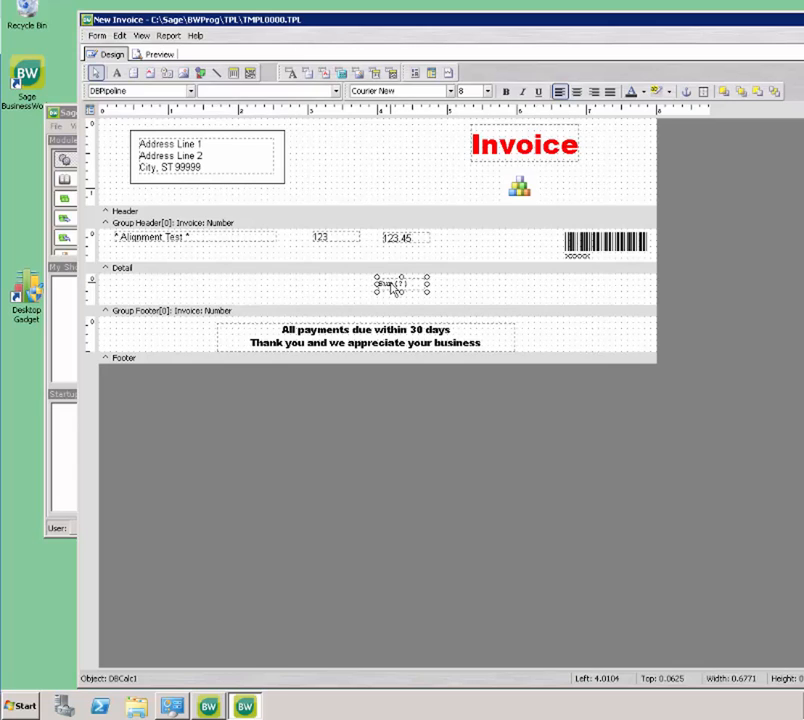
pyautogui.rightClick(392, 287)
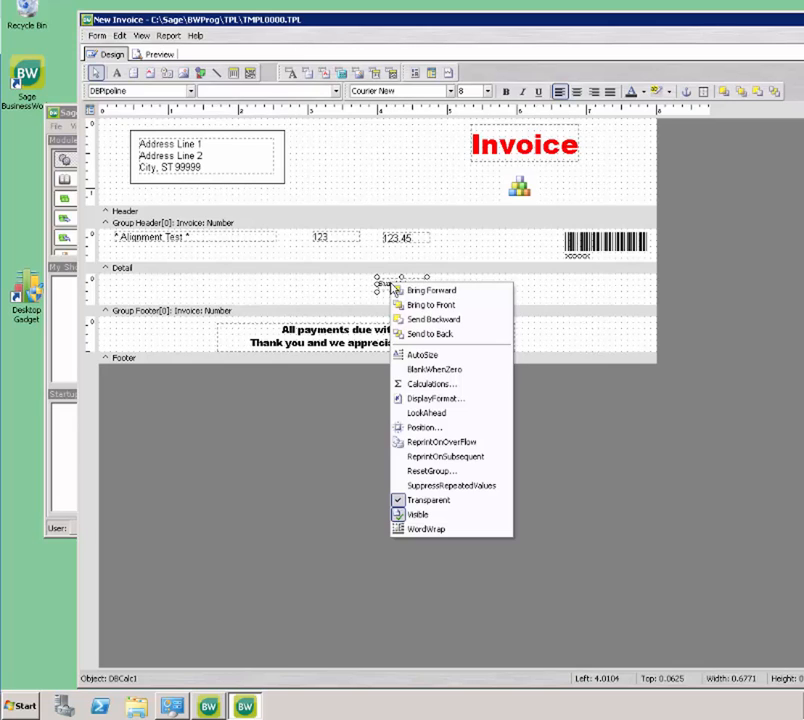
pyautogui.click(418, 384)
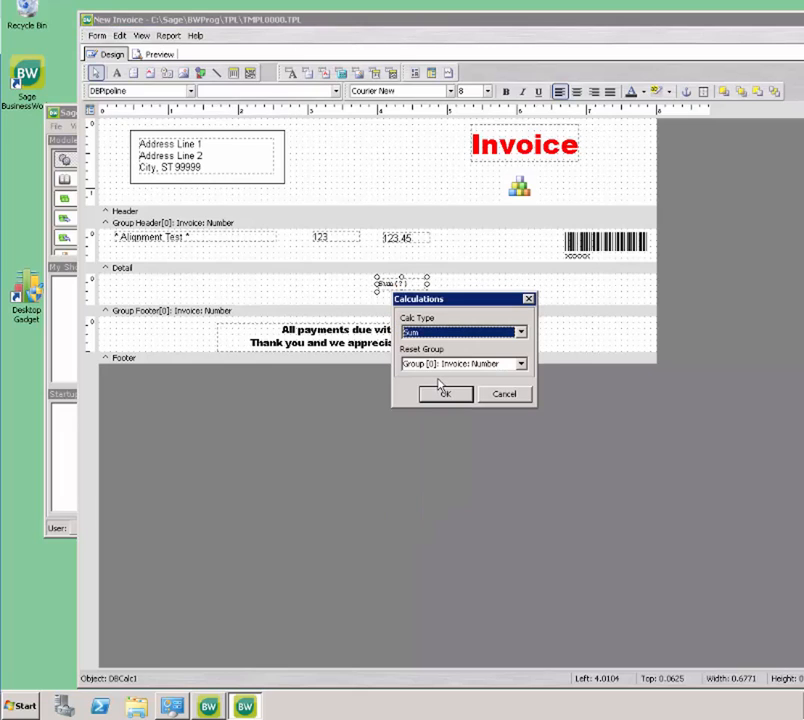
pyautogui.click(462, 338)
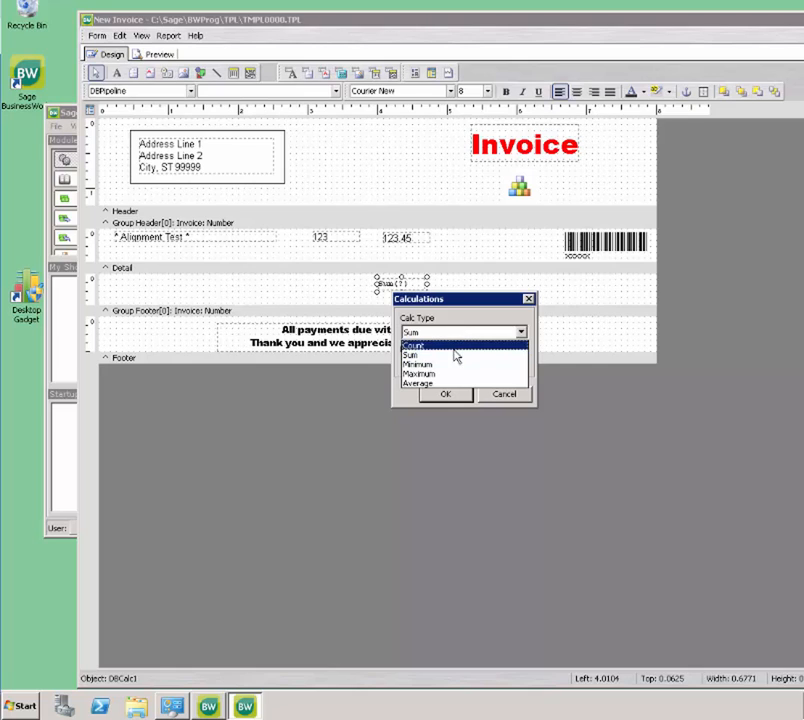
pyautogui.click(460, 354)
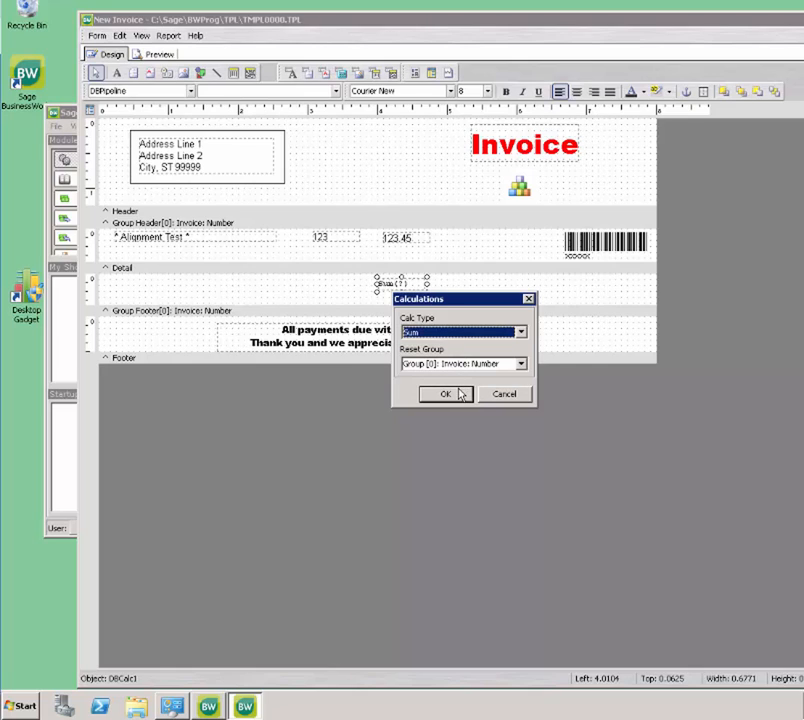
pyautogui.click(461, 394)
pyautogui.click(446, 394)
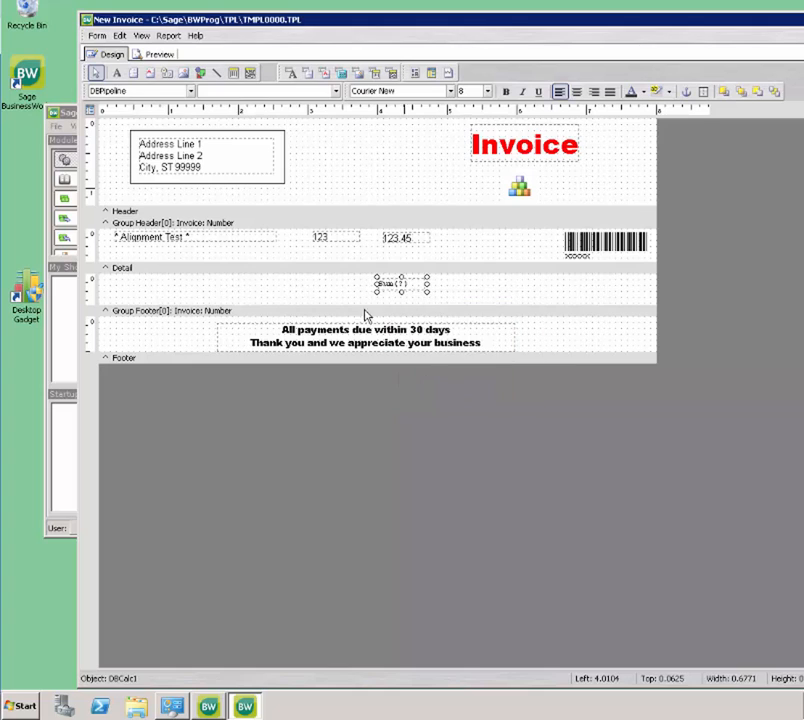
# - Bind the Group Footer's sum calculation to the Line Item: Required field
pyautogui.click(338, 91)
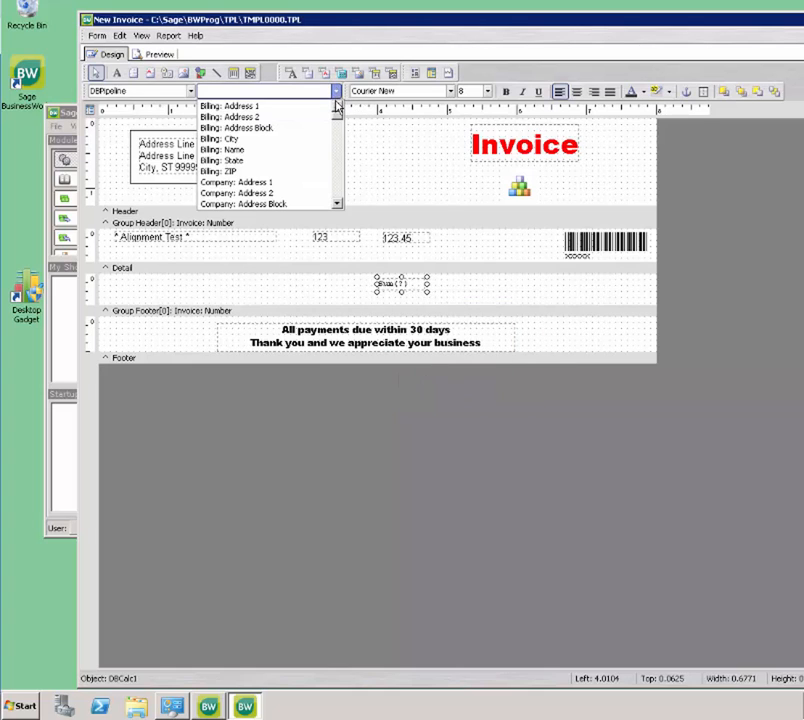
pyautogui.scroll(-15, 337, 120)
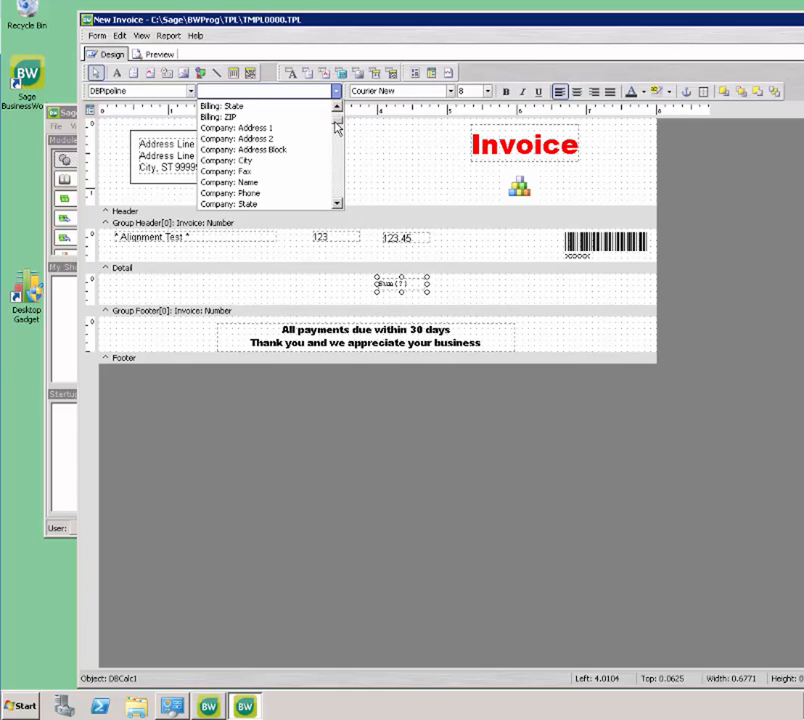
pyautogui.moveTo(337, 157); pyautogui.dragTo(337, 186)
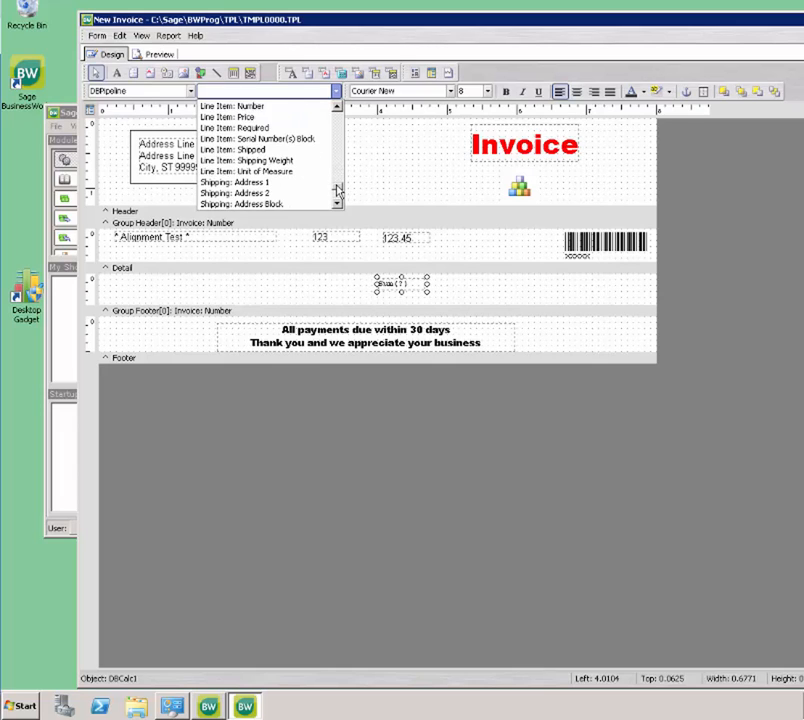
pyautogui.click(269, 128)
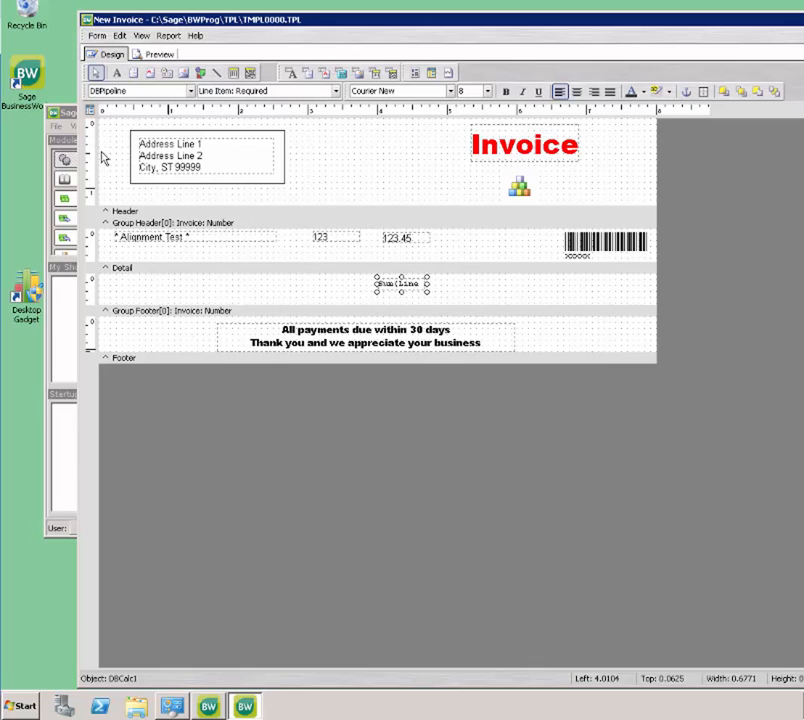
# - Add a DateTime system variable to the Footer, about 0.16 inches from the left and 0.31 inches from the top, and preview the form
pyautogui.click(167, 74)
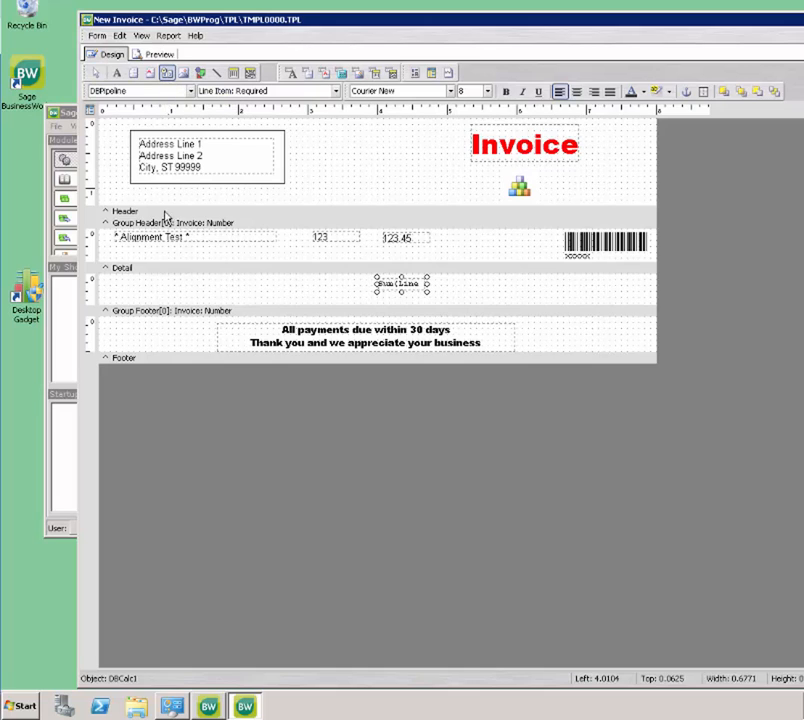
pyautogui.click(112, 342)
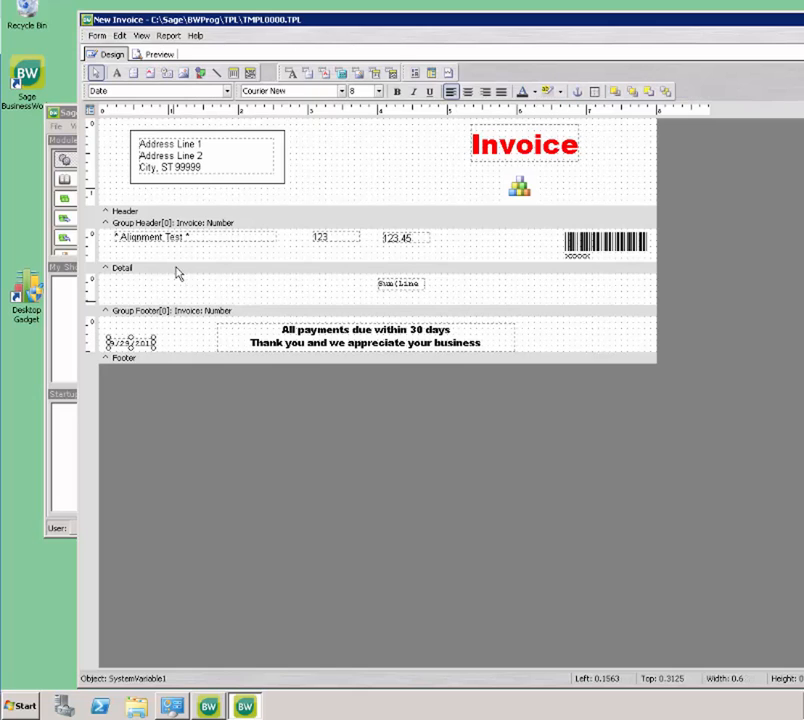
pyautogui.moveTo(155, 342); pyautogui.dragTo(139, 353)
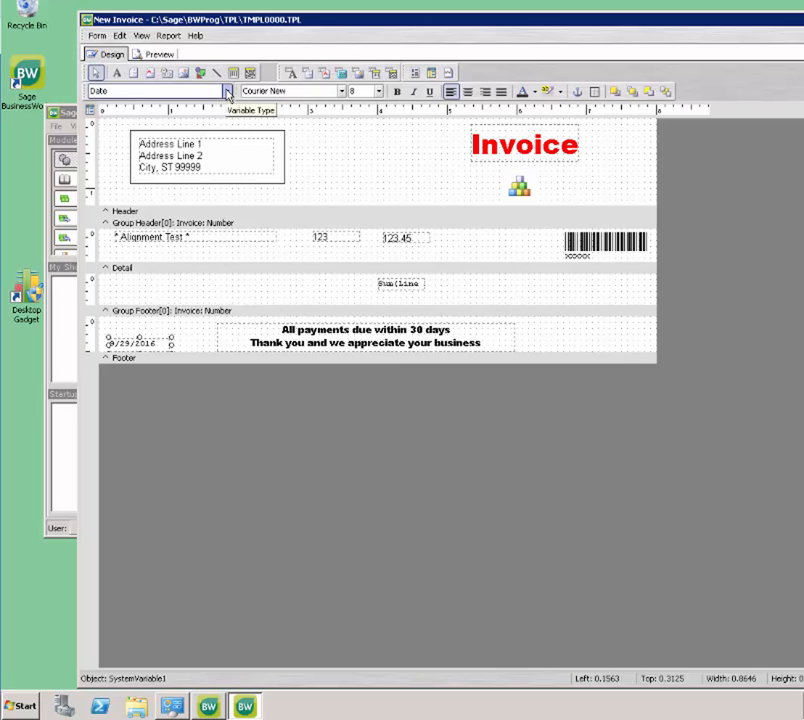
pyautogui.click(227, 91)
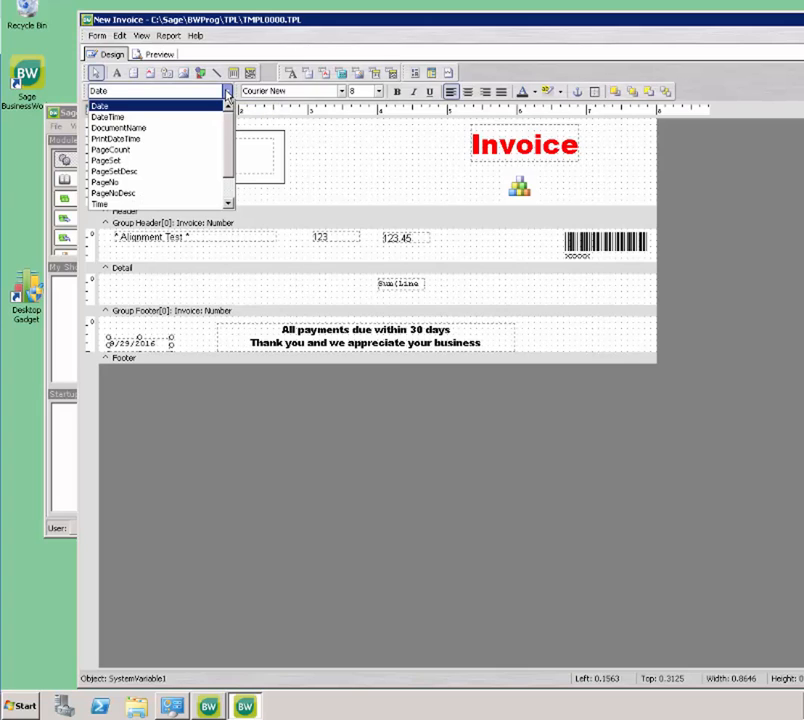
pyautogui.click(178, 119)
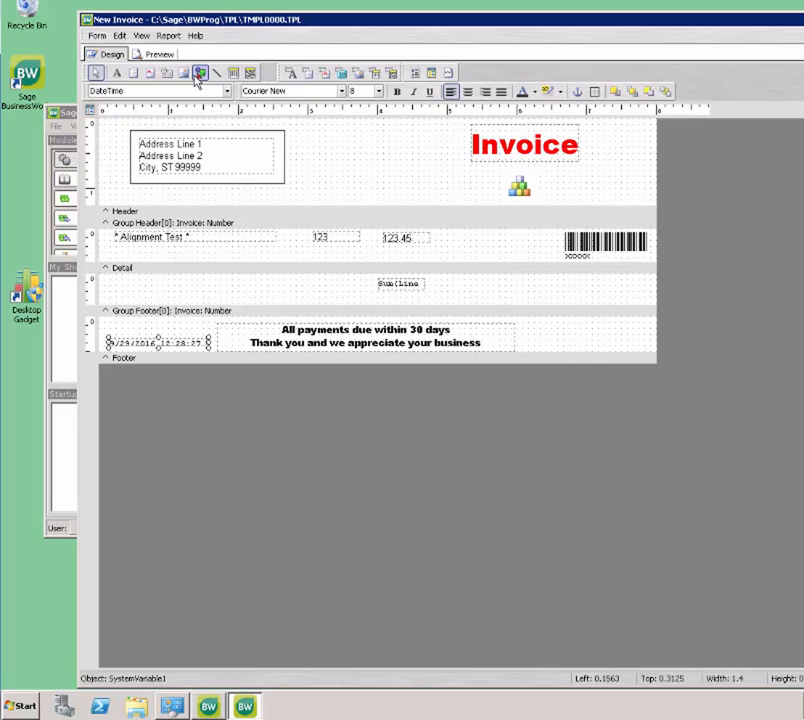
pyautogui.click(160, 55)
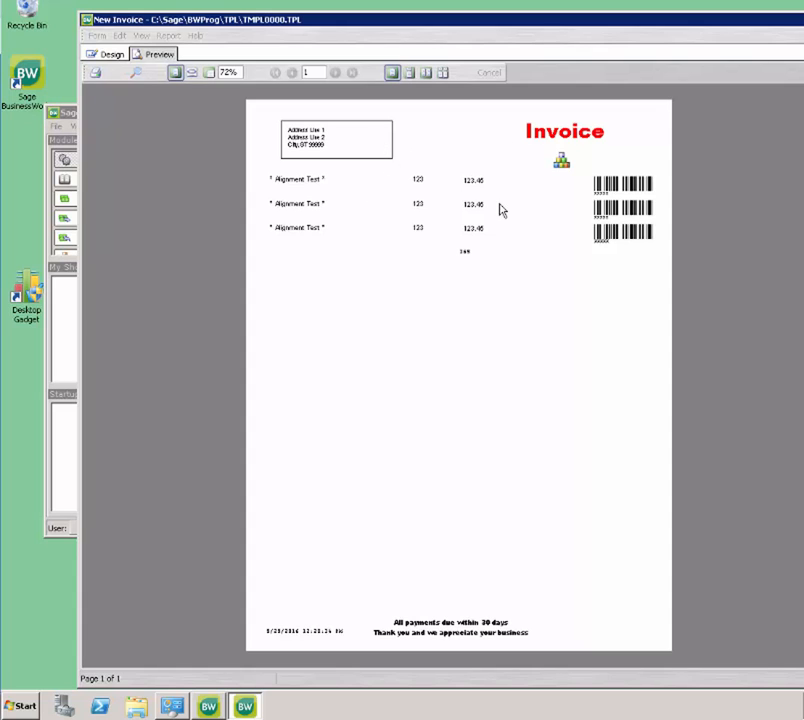
pyautogui.click(106, 54)
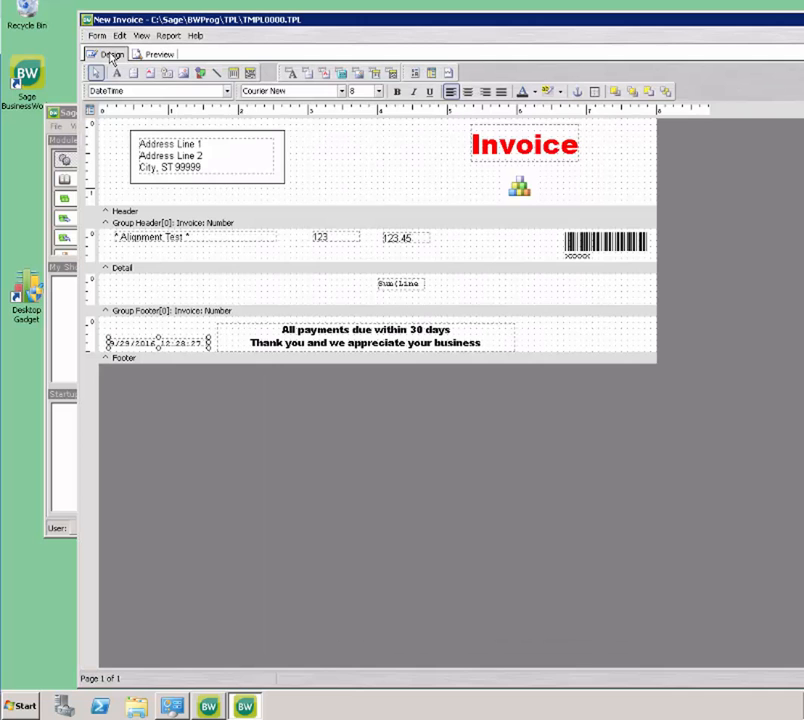
# - Extend the Header band to about 2 inches tall and check the spacing in the form preview
pyautogui.click(298, 211)
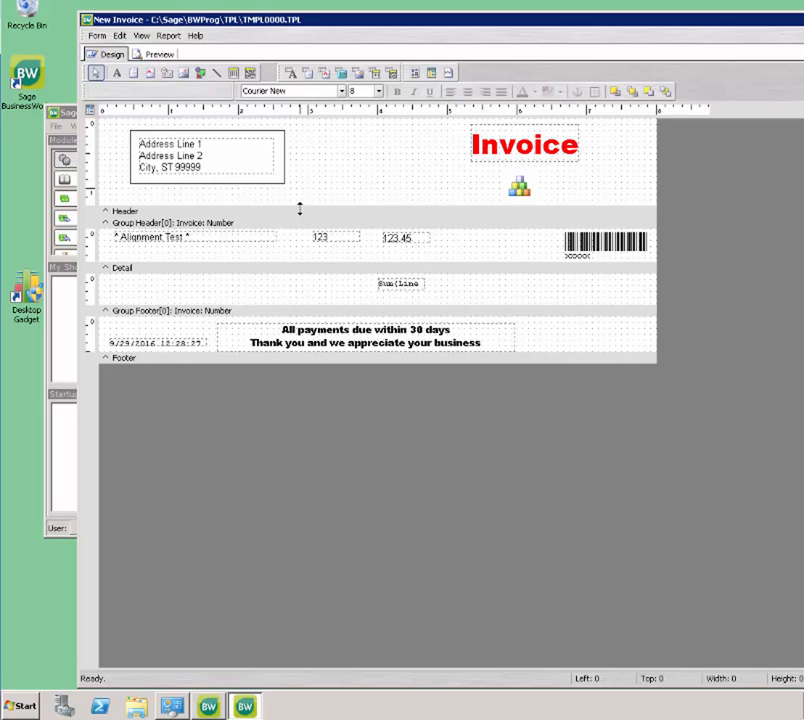
pyautogui.moveTo(300, 223); pyautogui.dragTo(300, 260)
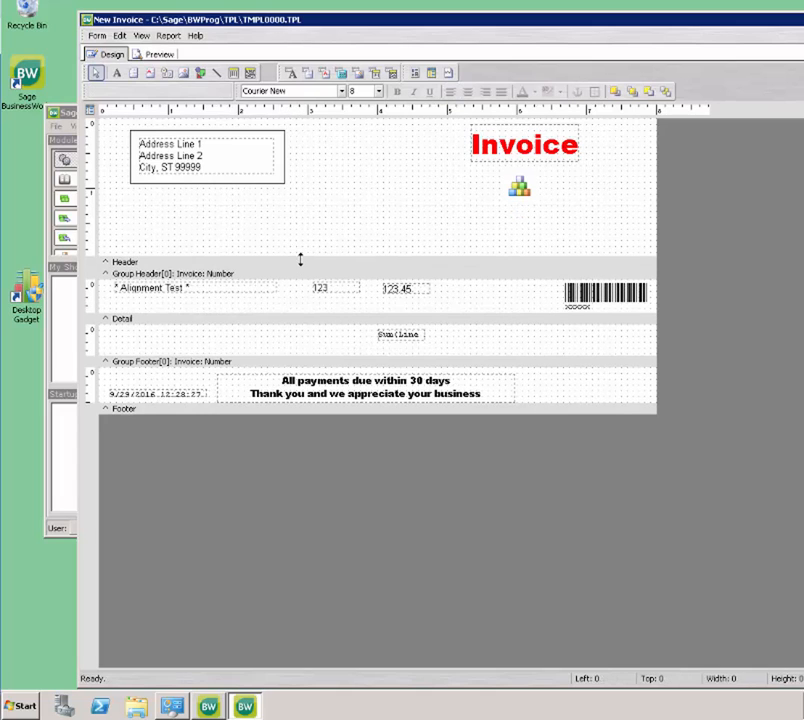
pyautogui.click(145, 54)
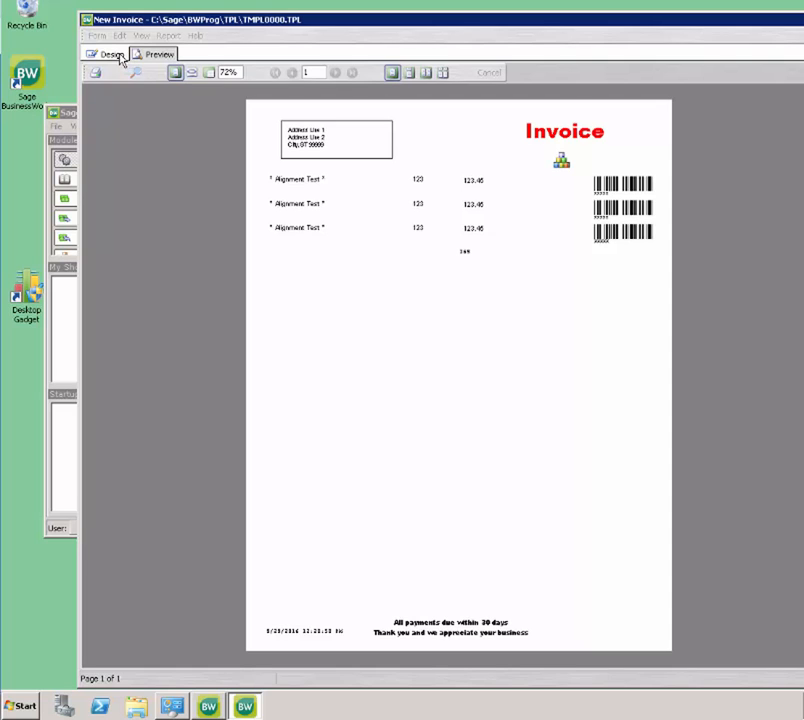
pyautogui.click(116, 55)
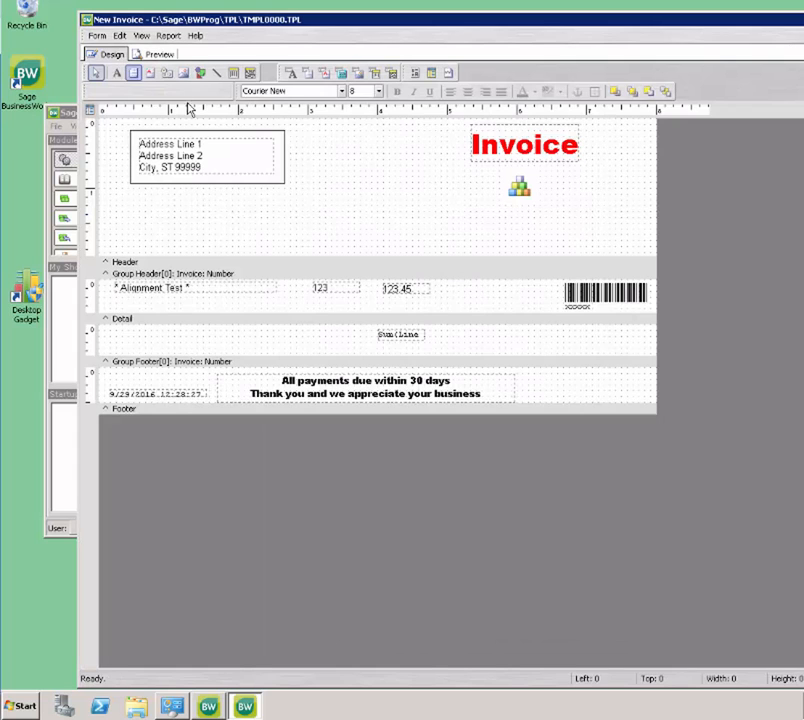
# - Switch the Header band to static height and preview the form
pyautogui.rightClick(403, 205)
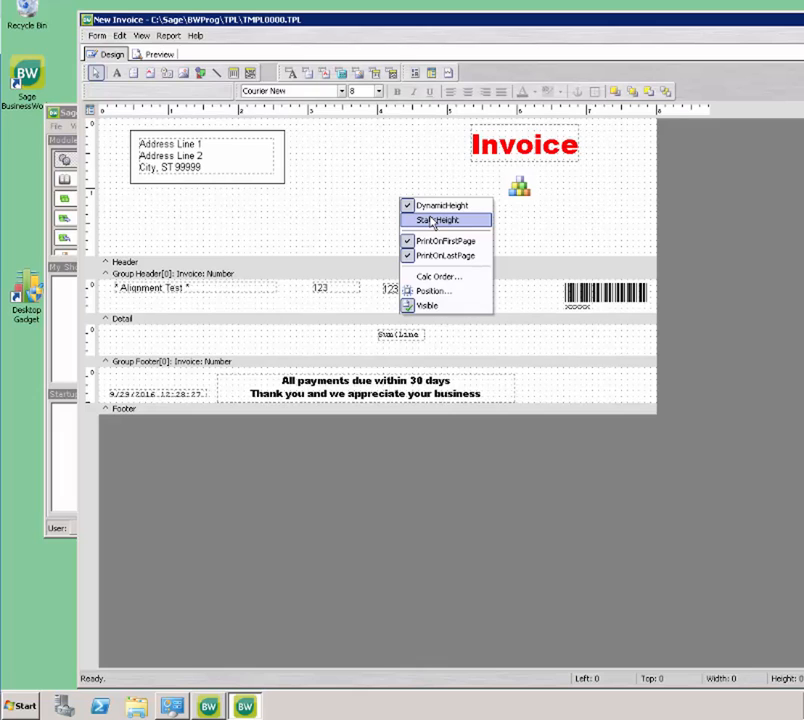
pyautogui.click(432, 220)
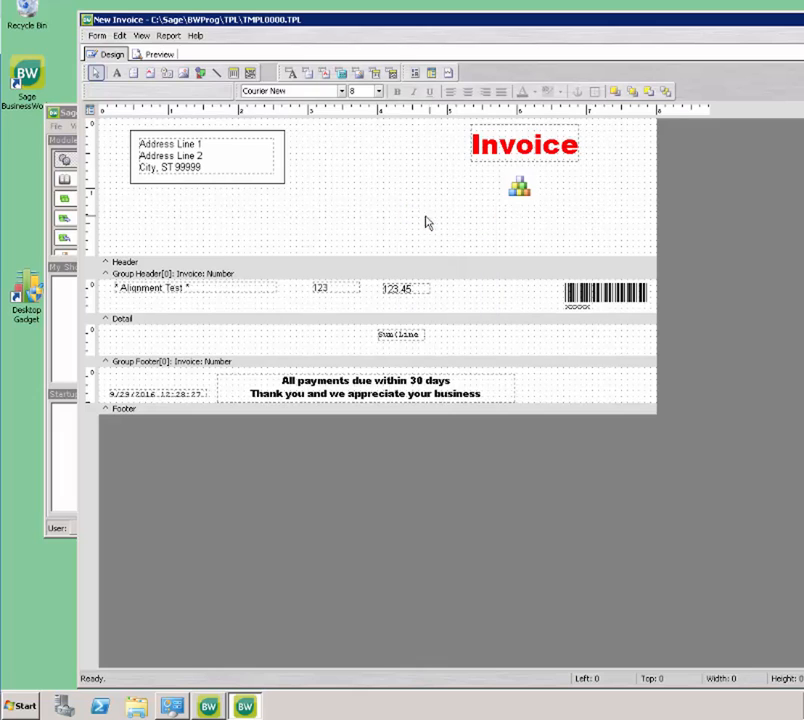
pyautogui.click(155, 57)
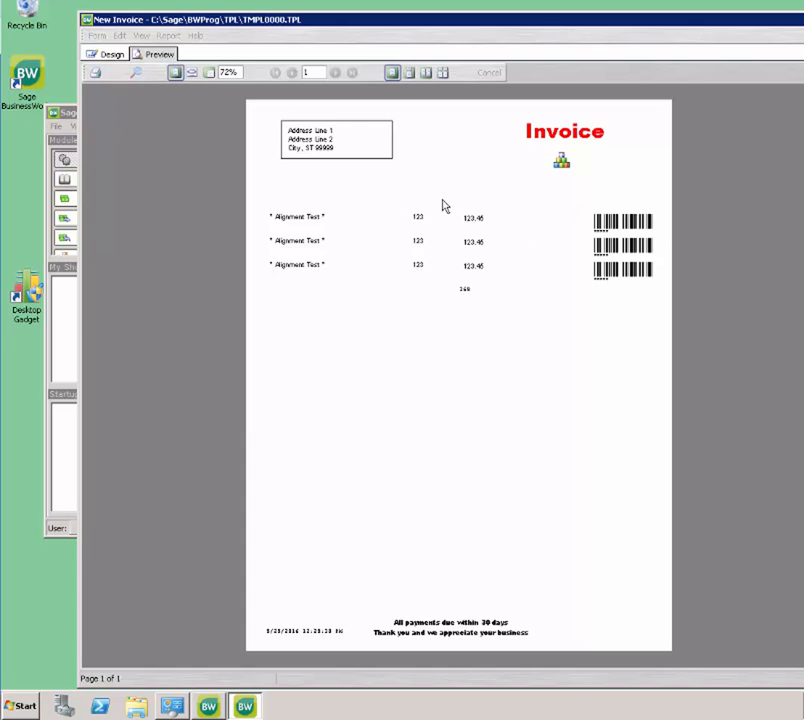
# - Draw a horizontal line across the Header, about 1.51 inches from the top and 8.04 inches wide, and preview the form
pyautogui.click(106, 55)
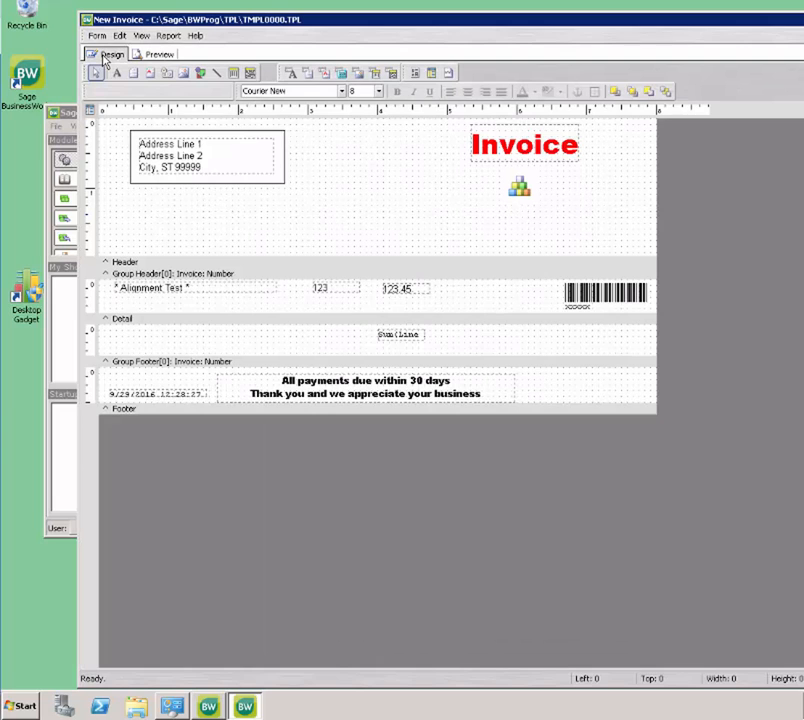
pyautogui.click(215, 75)
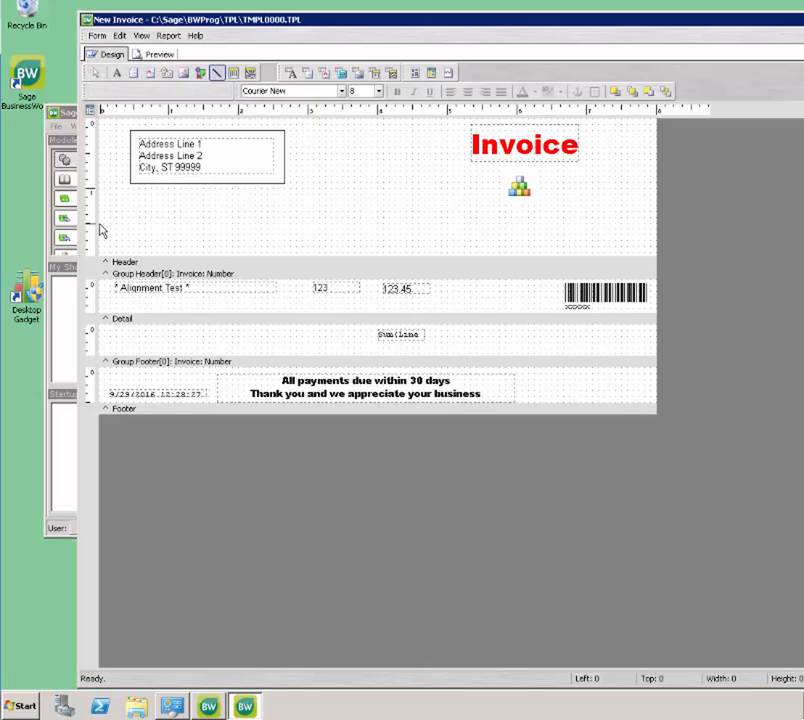
pyautogui.click(100, 230)
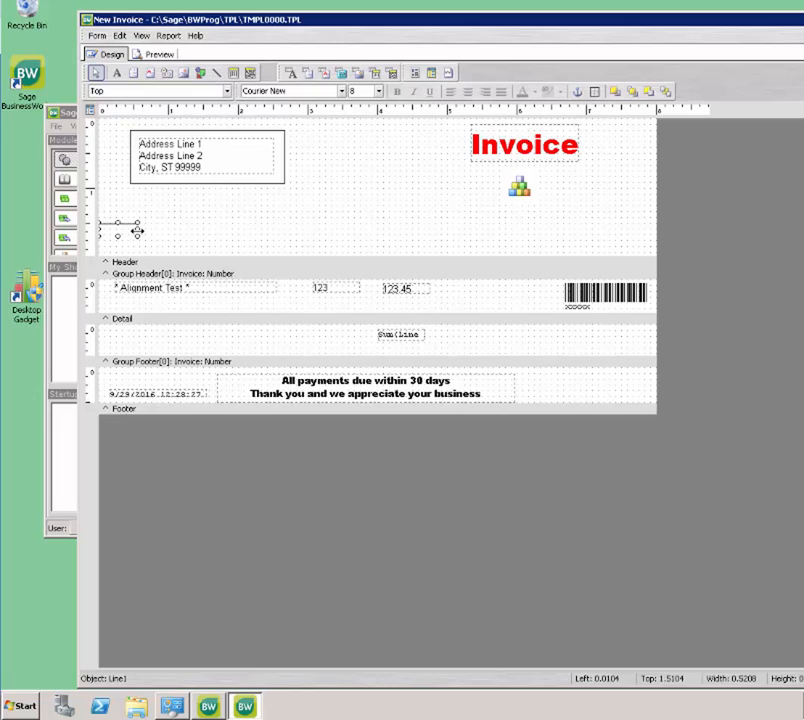
pyautogui.moveTo(137, 231); pyautogui.dragTo(657, 224)
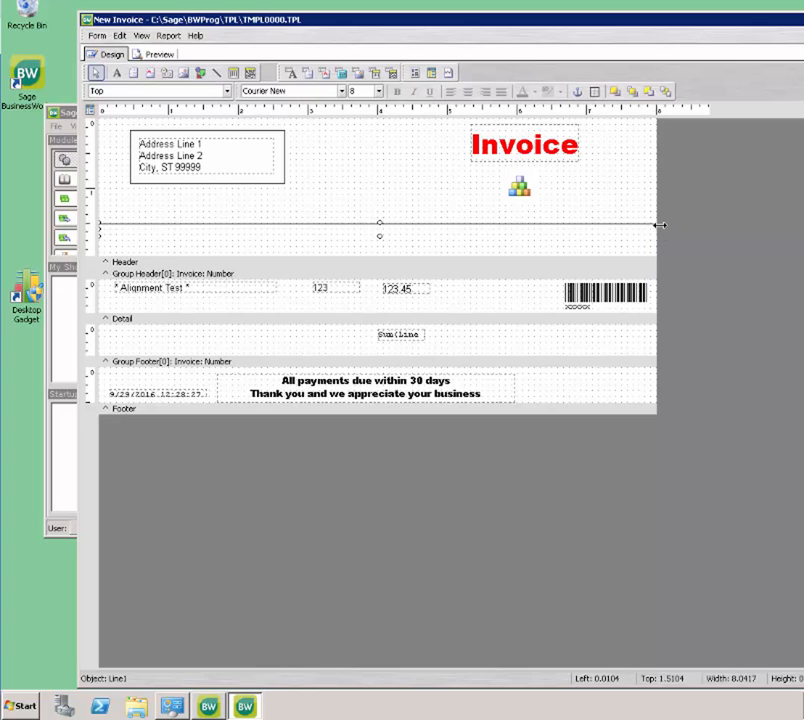
pyautogui.click(160, 55)
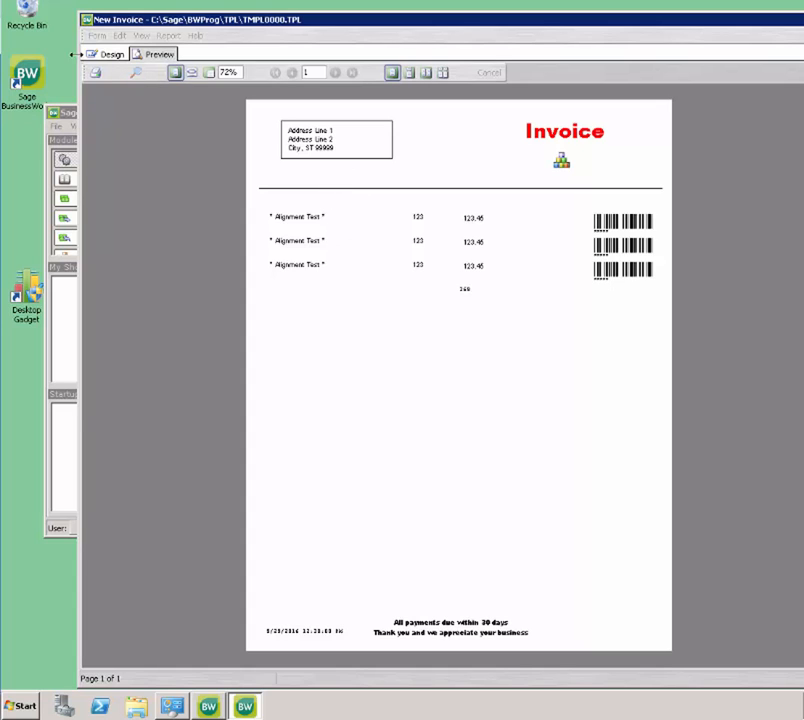
# - Save the New Invoice form and close the form designer and forms list
pyautogui.click(112, 55)
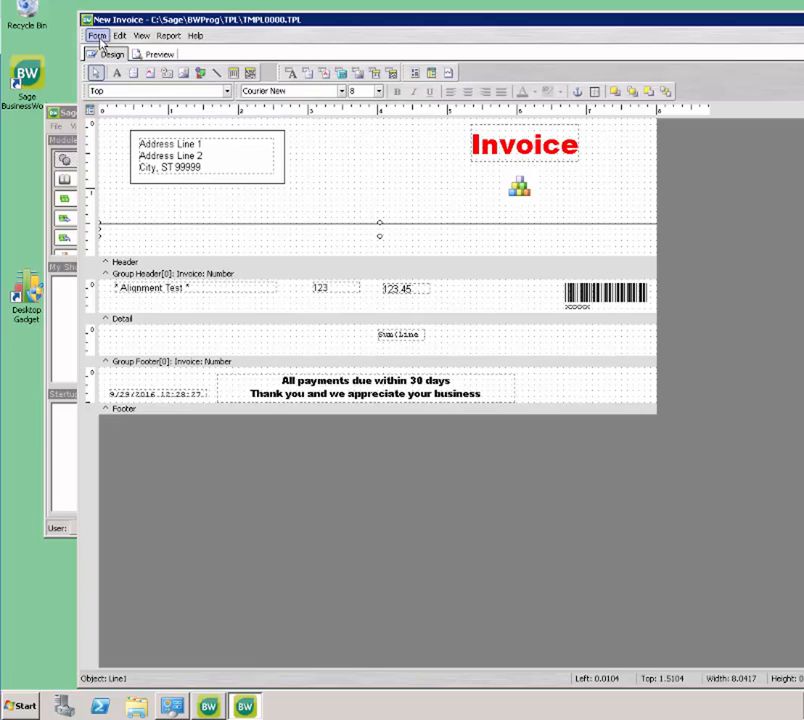
pyautogui.click(99, 38)
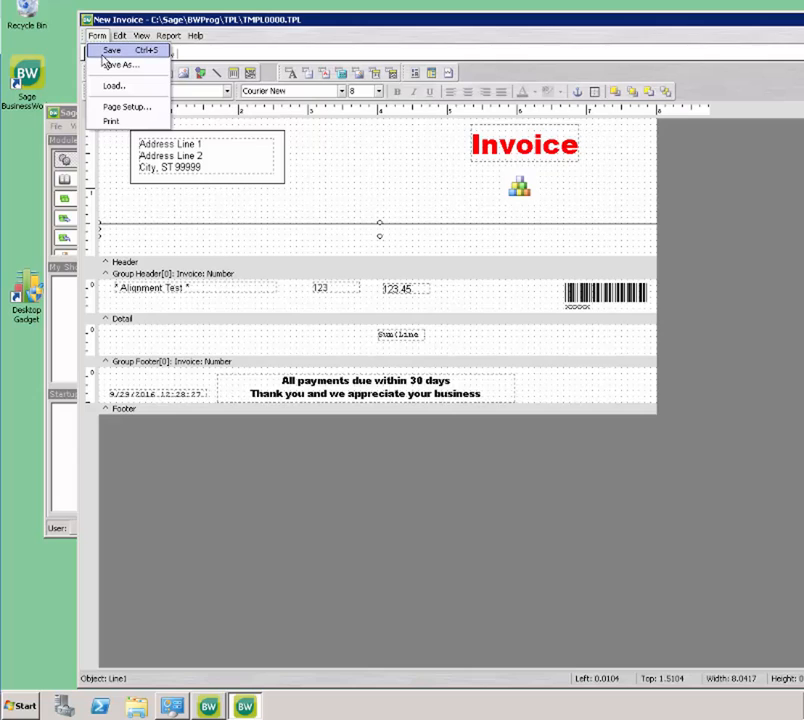
pyautogui.click(92, 50)
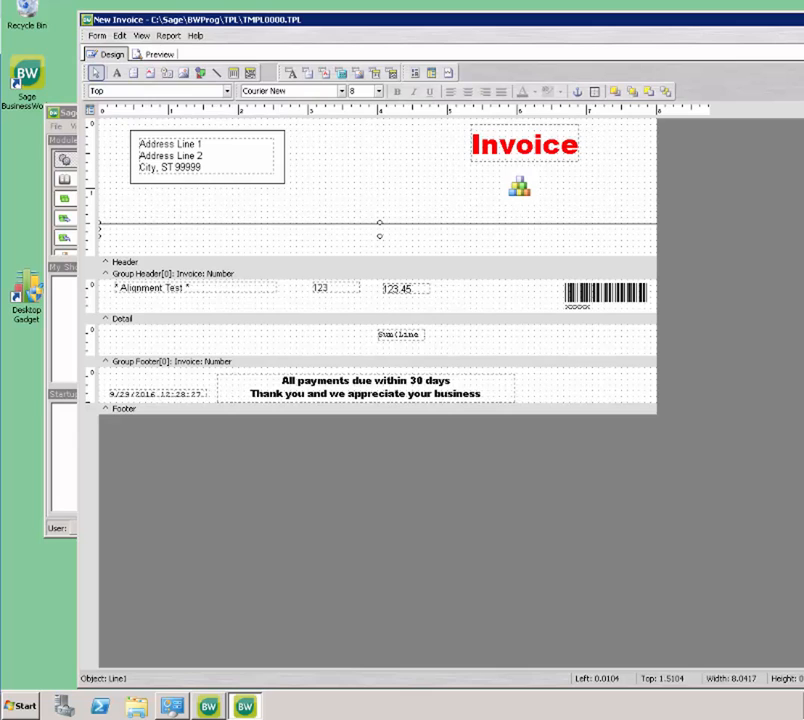
pyautogui.click(802, 19)
pyautogui.click(630, 237)
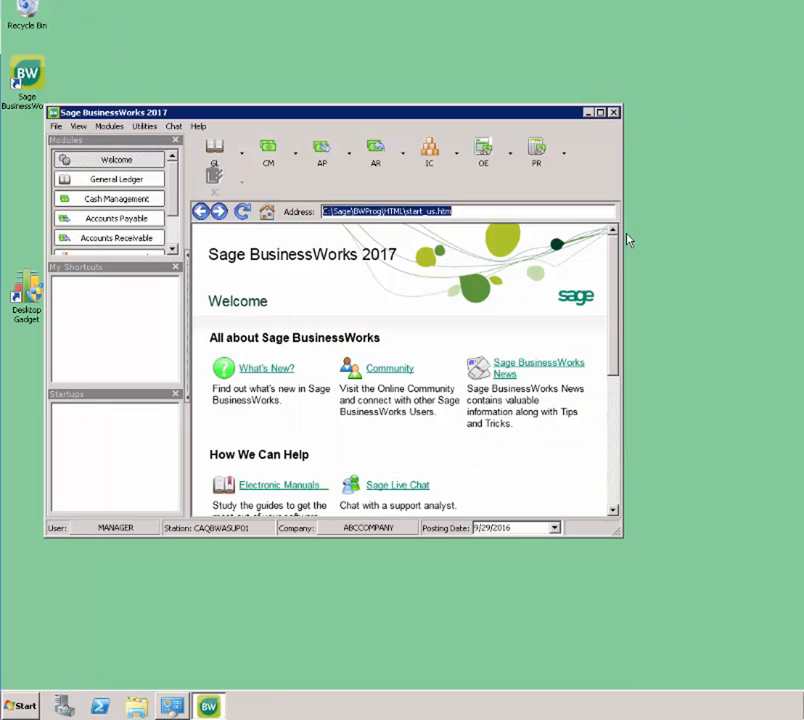
# - Open Print and Post Invoices in Order Entry, select the New Invoice form for printing, and leave the window
pyautogui.click(491, 161)
pyautogui.moveTo(497, 210)
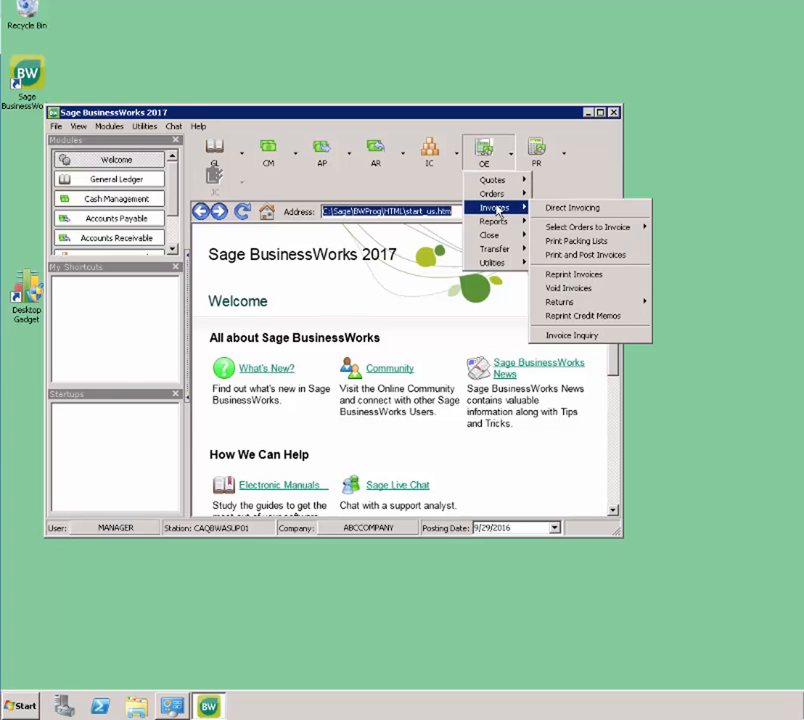
pyautogui.click(578, 254)
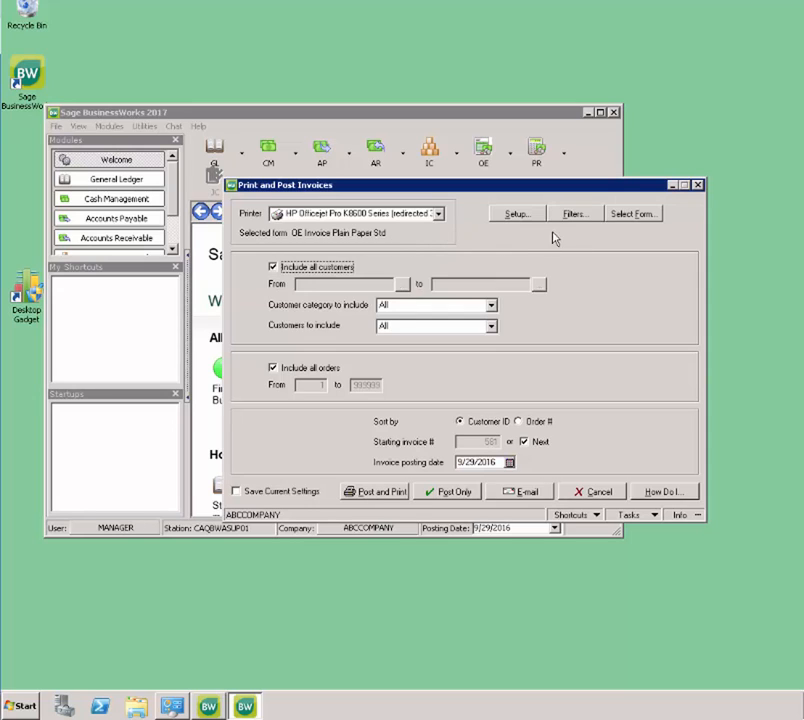
pyautogui.click(643, 221)
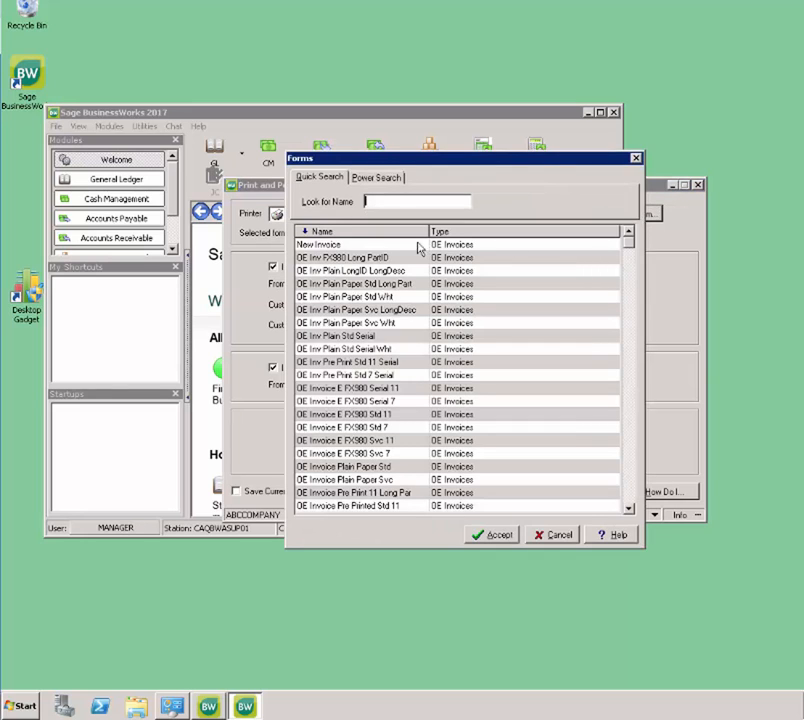
pyautogui.click(343, 246)
pyautogui.doubleClick(343, 246)
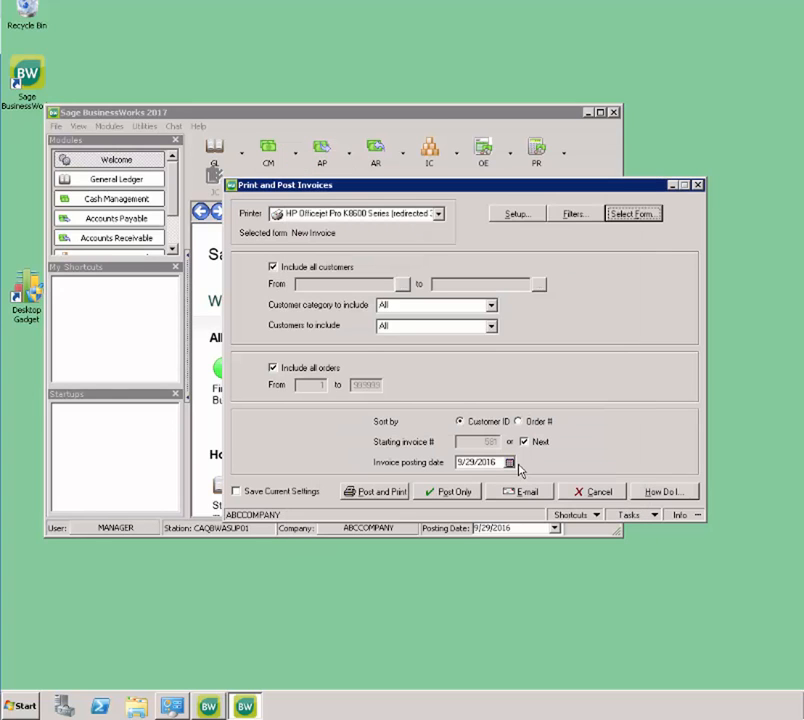
pyautogui.click(474, 490)
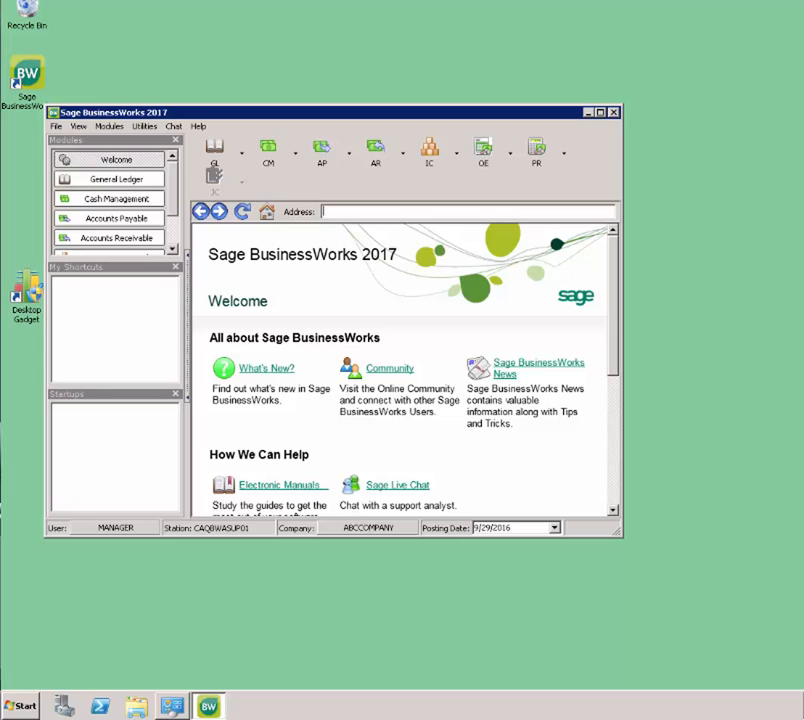
# - Find the OE Inv Plain Paper Std Wht form in Maintain Forms and open it for editing
pyautogui.click(146, 129)
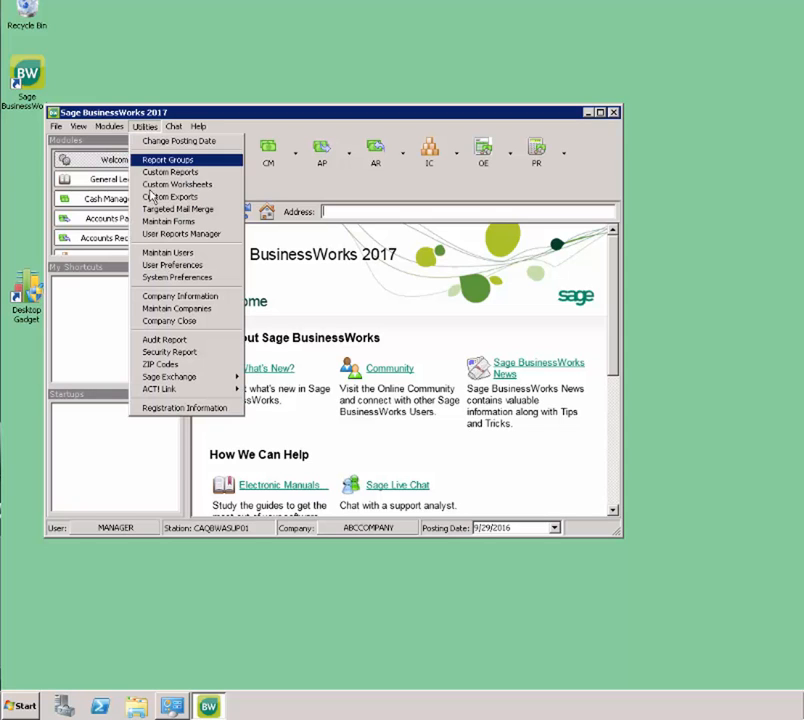
pyautogui.click(152, 222)
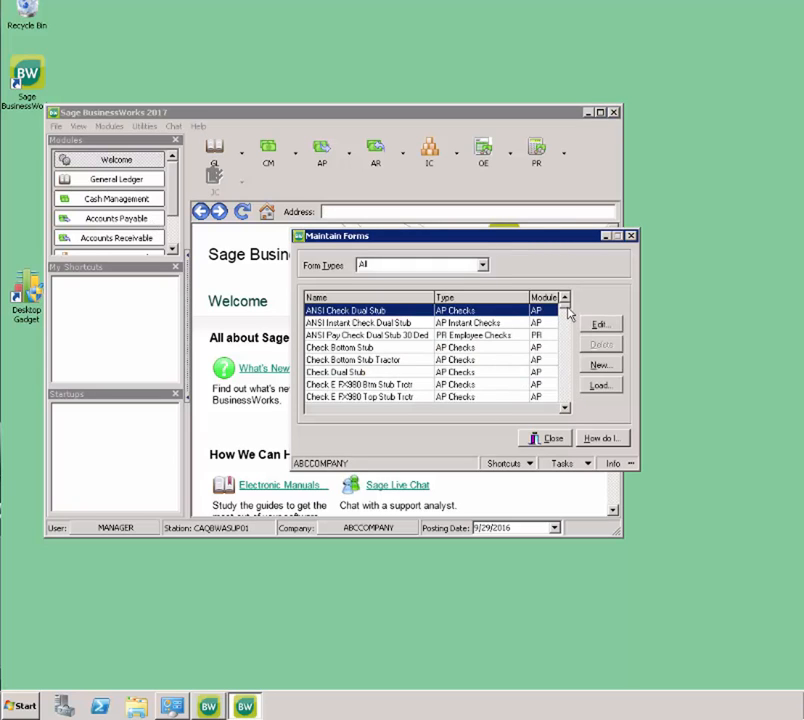
pyautogui.moveTo(563, 331); pyautogui.dragTo(562, 332)
pyautogui.scroll(-14, 557, 341)
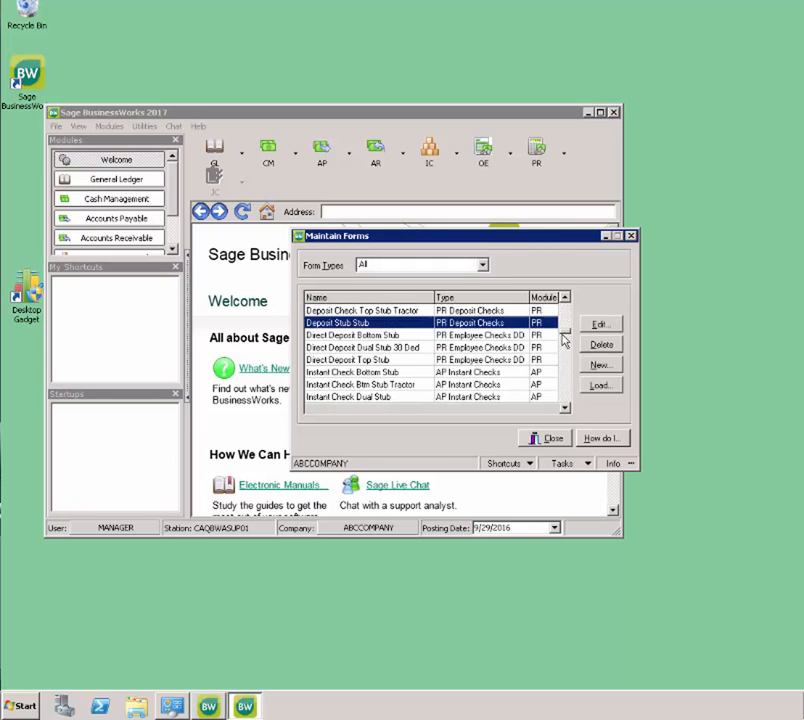
pyautogui.press('Down')
pyautogui.press('Down')
pyautogui.press('Down')
pyautogui.press('Down')
pyautogui.press('Down')
pyautogui.press('Down')
pyautogui.press('Down')
pyautogui.press('Down')
pyautogui.press('Down')
pyautogui.press('Down')
pyautogui.press('Down')
pyautogui.press('Down')
pyautogui.press('Down')
pyautogui.press('Down')
pyautogui.press('Down')
pyautogui.press('Down')
pyautogui.press('Down')
pyautogui.press('Down')
pyautogui.press('Down')
pyautogui.press('Down')
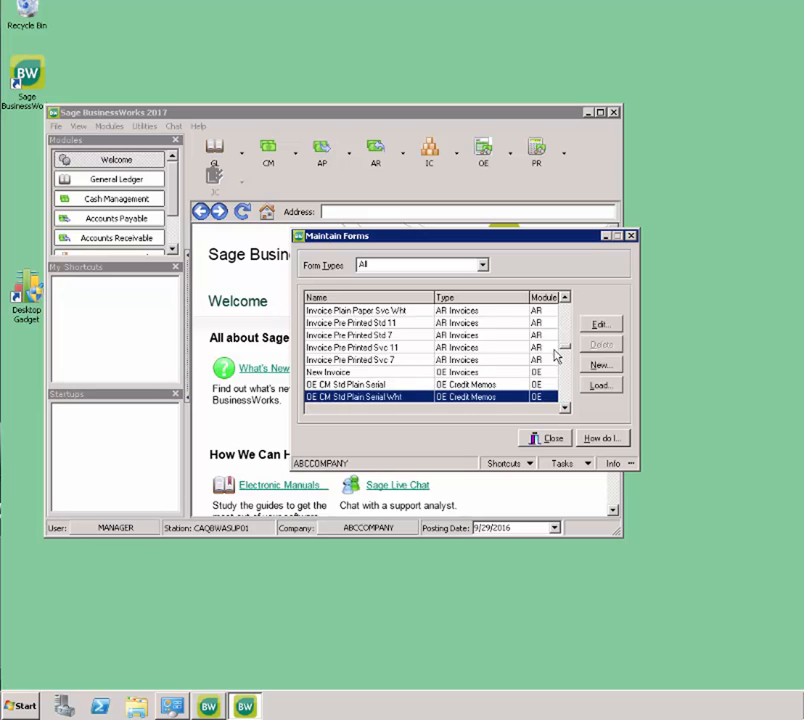
pyautogui.press('Down')
pyautogui.press('Down')
pyautogui.press('Down')
pyautogui.press('Down')
pyautogui.press('Down')
pyautogui.press('Down')
pyautogui.press('Down')
pyautogui.press('Down')
pyautogui.press('Down')
pyautogui.press('Down')
pyautogui.press('Down')
pyautogui.press('Down')
pyautogui.press('Down')
pyautogui.press('Down')
pyautogui.press('Down')
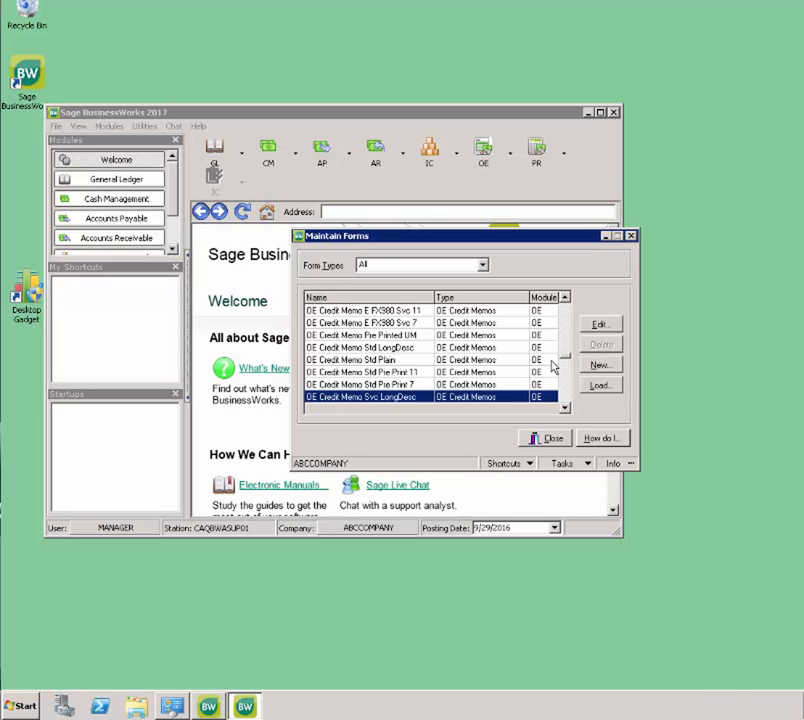
pyautogui.press('Down')
pyautogui.press('Down')
pyautogui.press('Down')
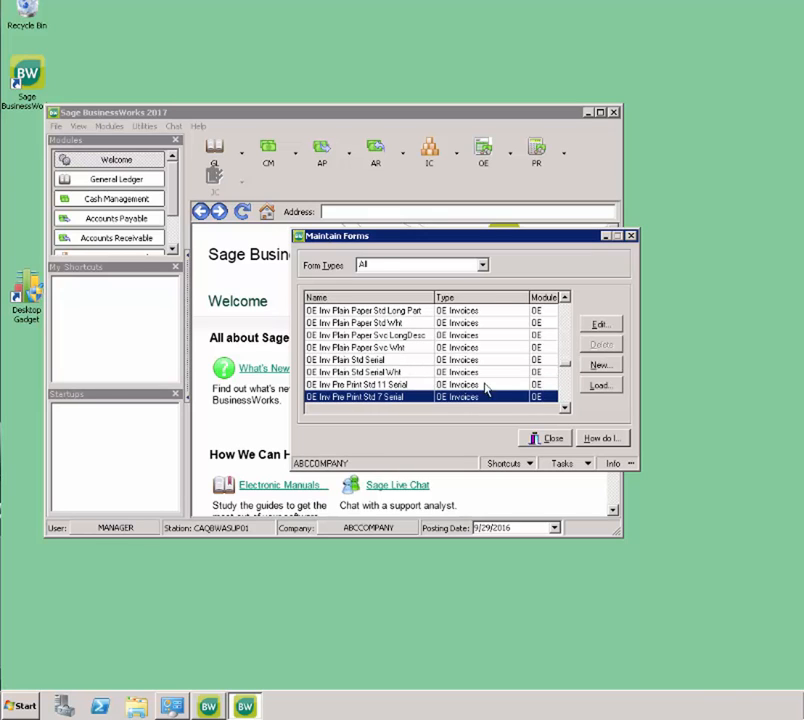
pyautogui.click(406, 326)
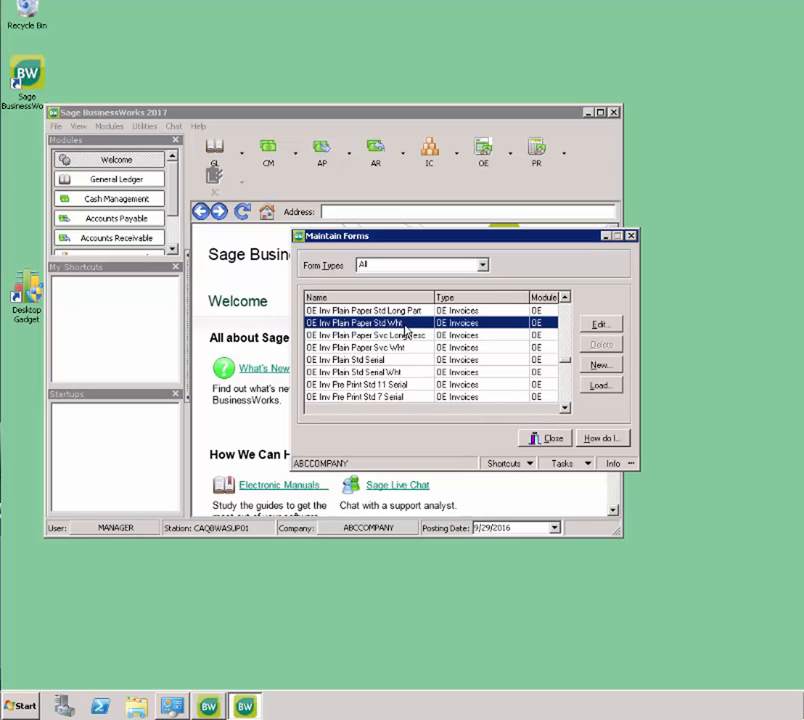
pyautogui.click(603, 326)
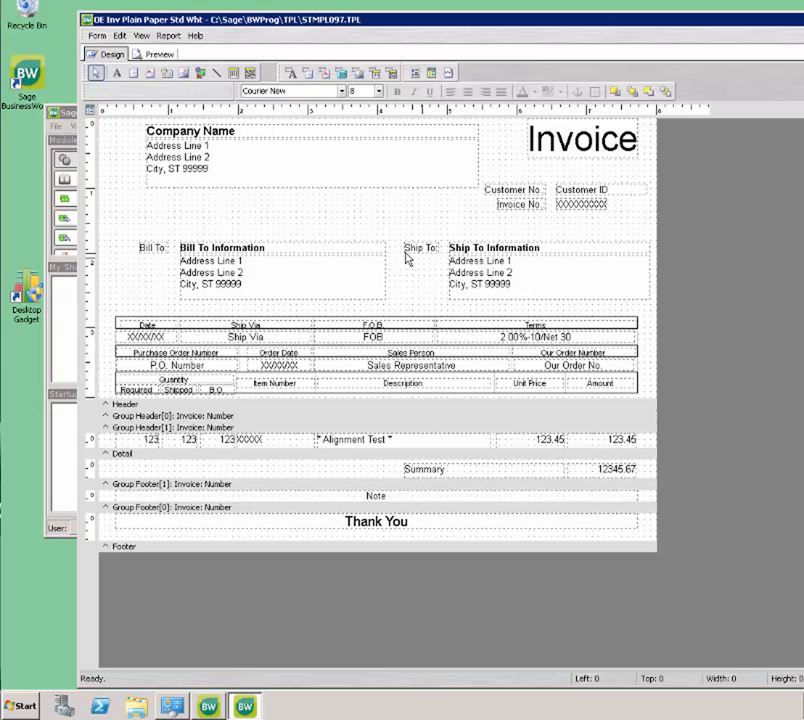
# - Make the Company Name field and the company address block in the Header invisible, and preview the form
pyautogui.click(174, 136)
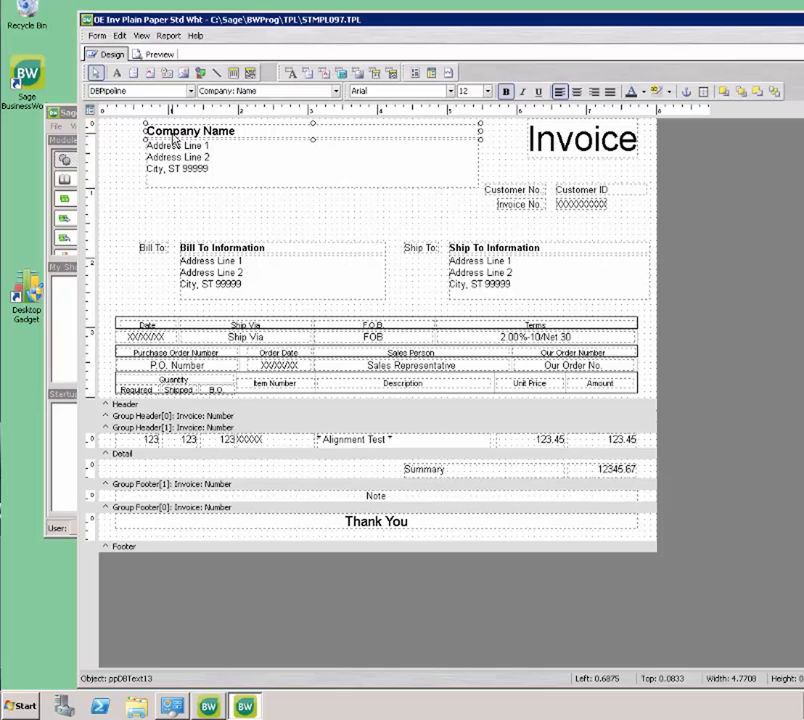
pyautogui.rightClick(174, 137)
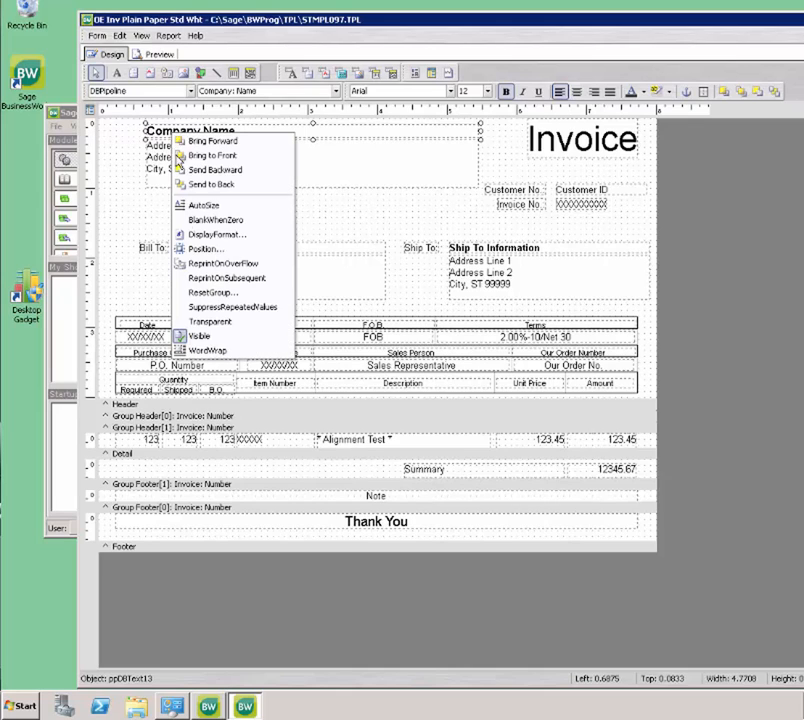
pyautogui.click(193, 337)
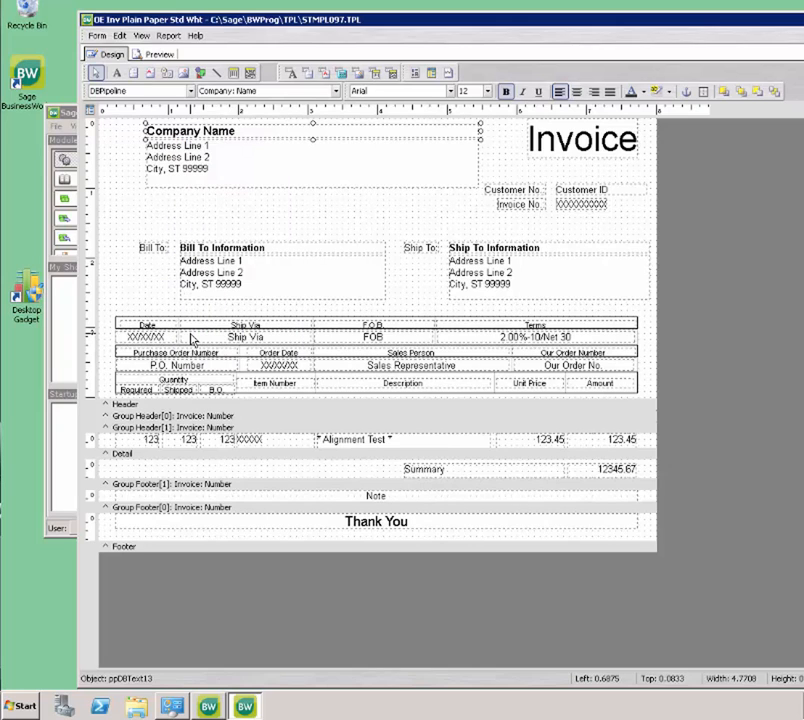
pyautogui.click(183, 156)
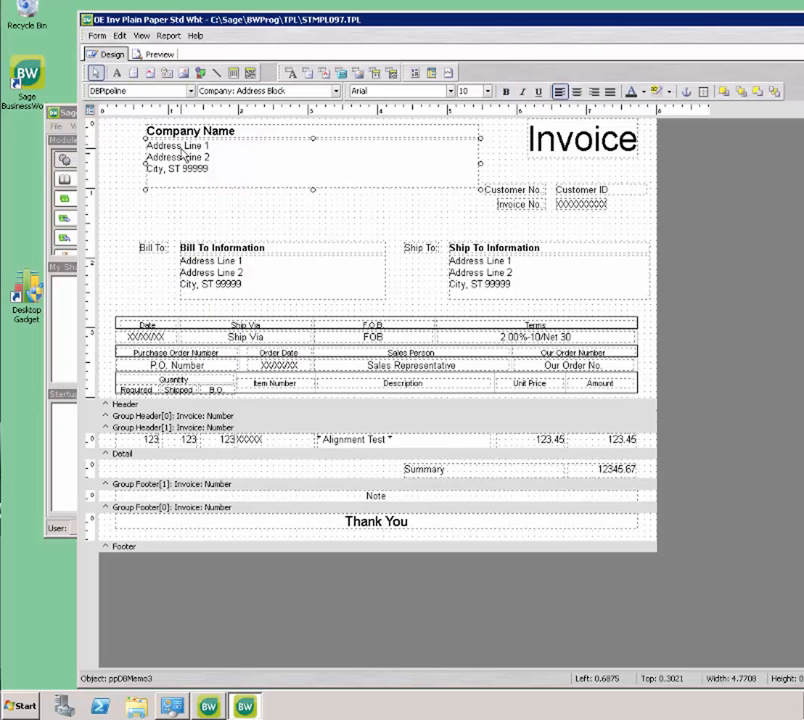
pyautogui.rightClick(183, 156)
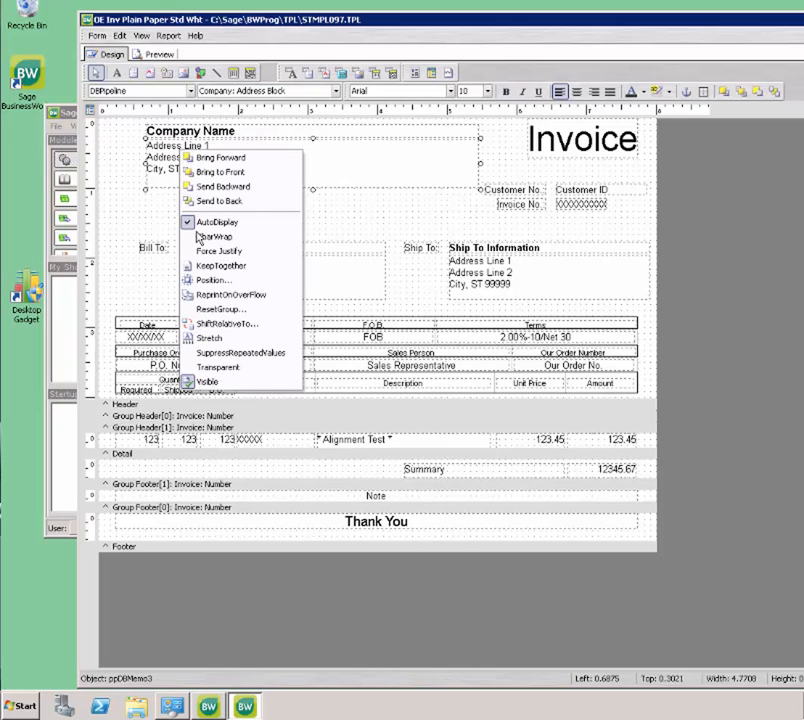
pyautogui.click(224, 380)
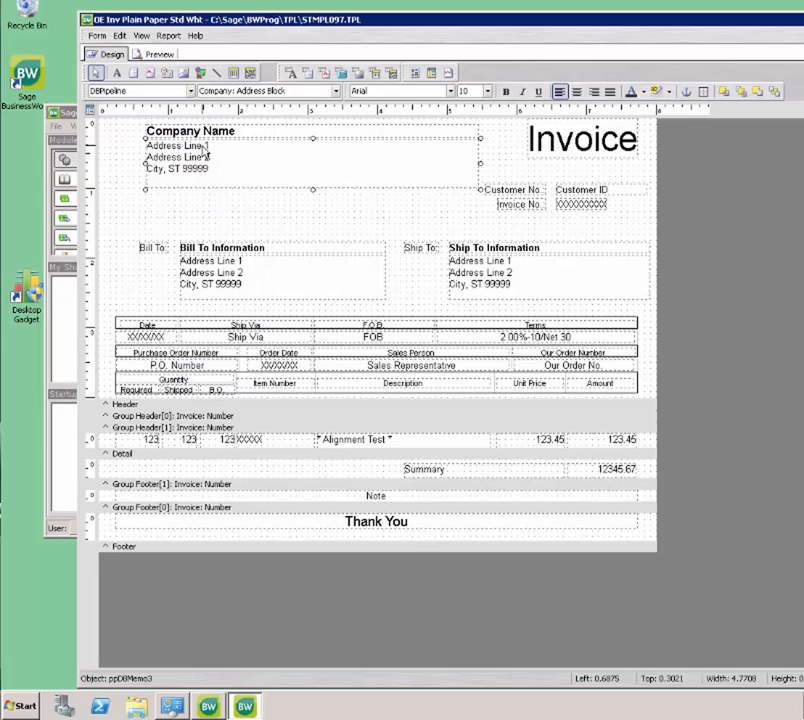
pyautogui.click(160, 57)
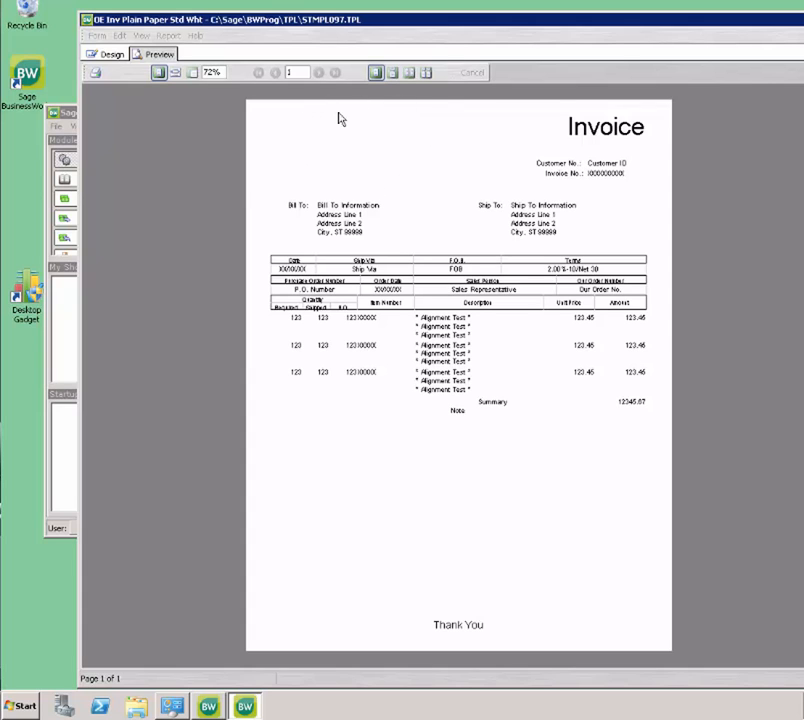
# - Return to the design and set the Bill To address block's left position to 2.0667 inches
pyautogui.click(112, 56)
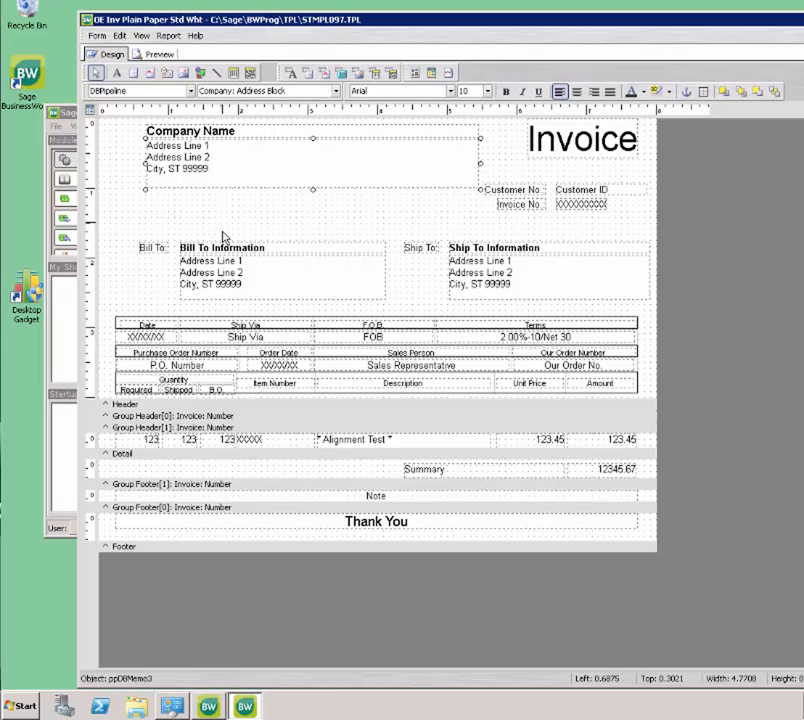
pyautogui.rightClick(218, 277)
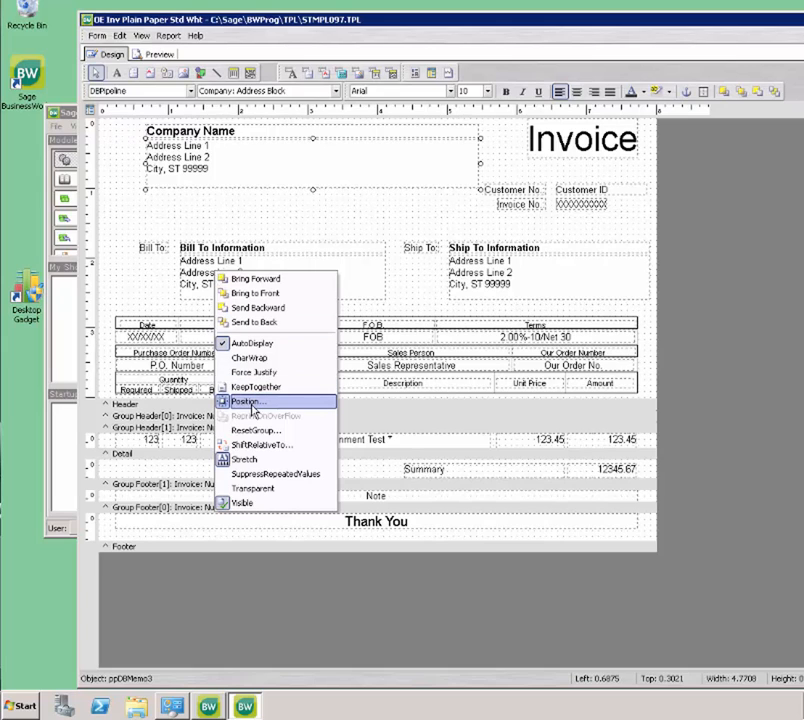
pyautogui.click(250, 401)
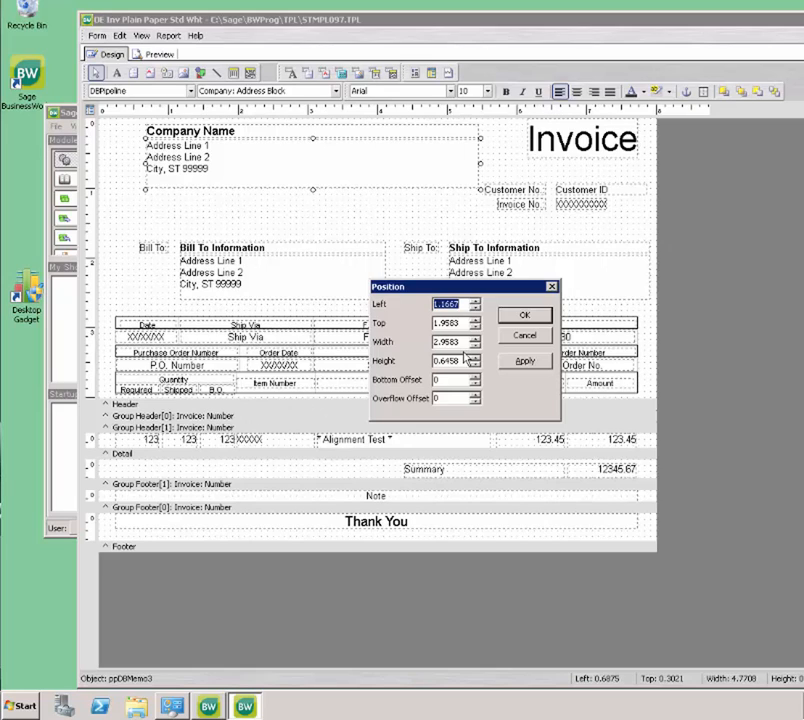
pyautogui.click(475, 301)
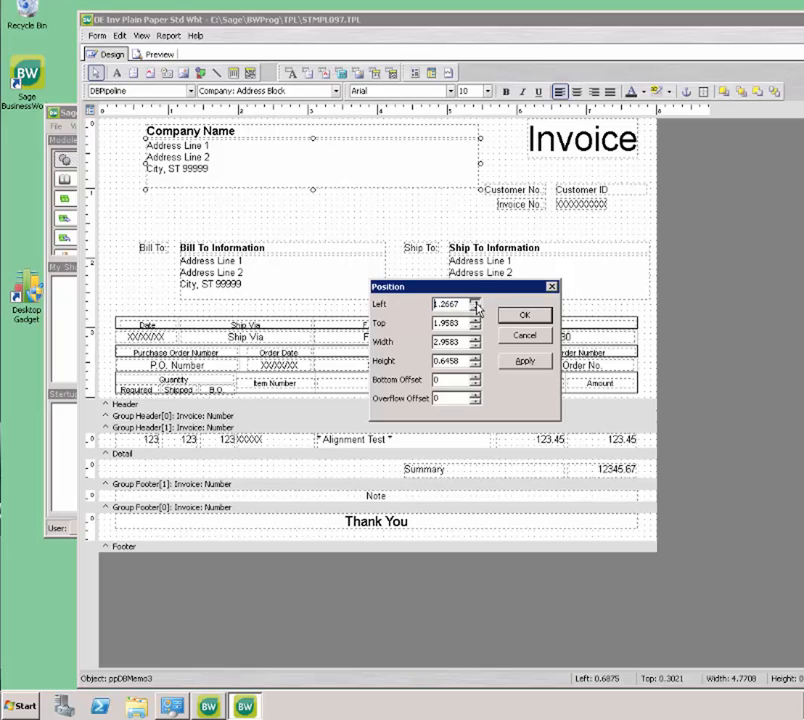
pyautogui.click(476, 302)
pyautogui.click(476, 302)
pyautogui.click(476, 302)
pyautogui.click(476, 302)
pyautogui.click(476, 302)
pyautogui.click(476, 302)
pyautogui.click(476, 302)
pyautogui.click(521, 316)
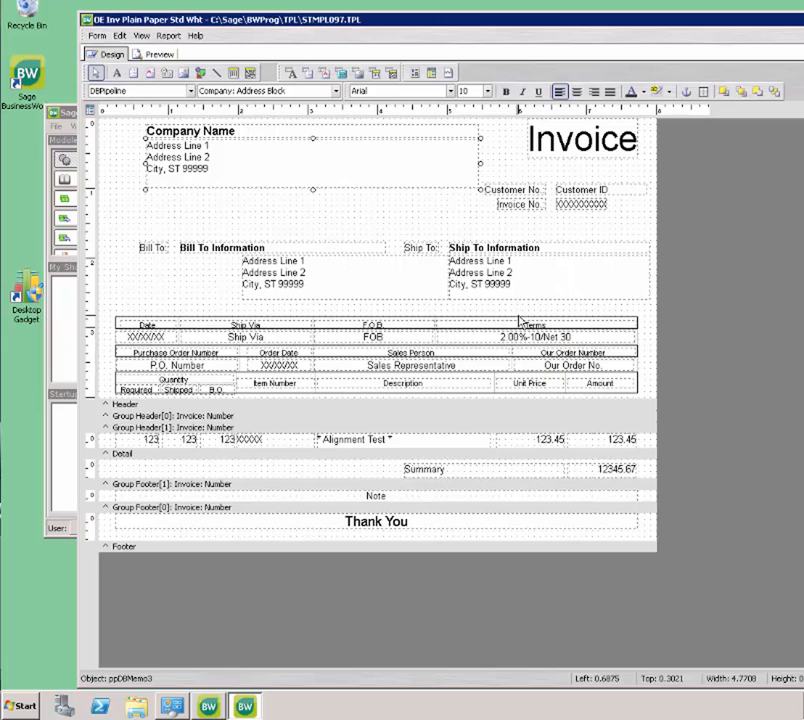
pyautogui.click(330, 297)
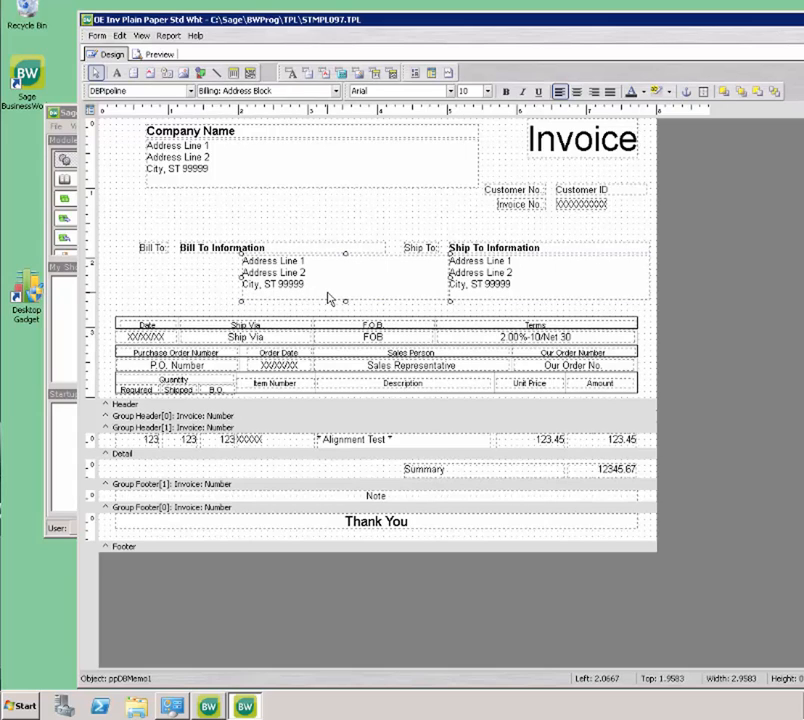
# - Move the Bill To address block back beneath Bill To Information, at about 1.18 inches left and 1.92 inches top
pyautogui.moveTo(330, 297); pyautogui.dragTo(268, 290)
pyautogui.rightClick(326, 262)
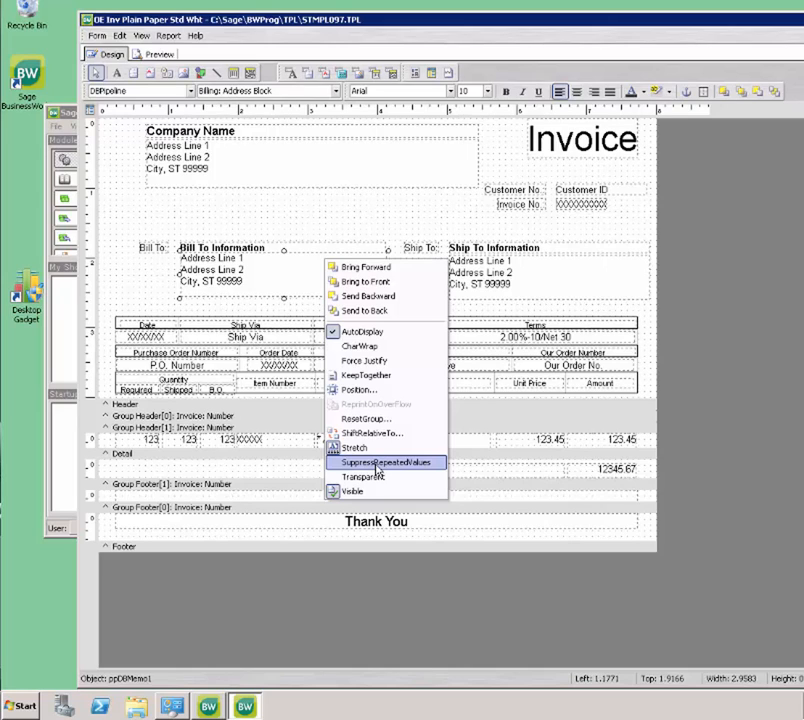
pyautogui.click(427, 215)
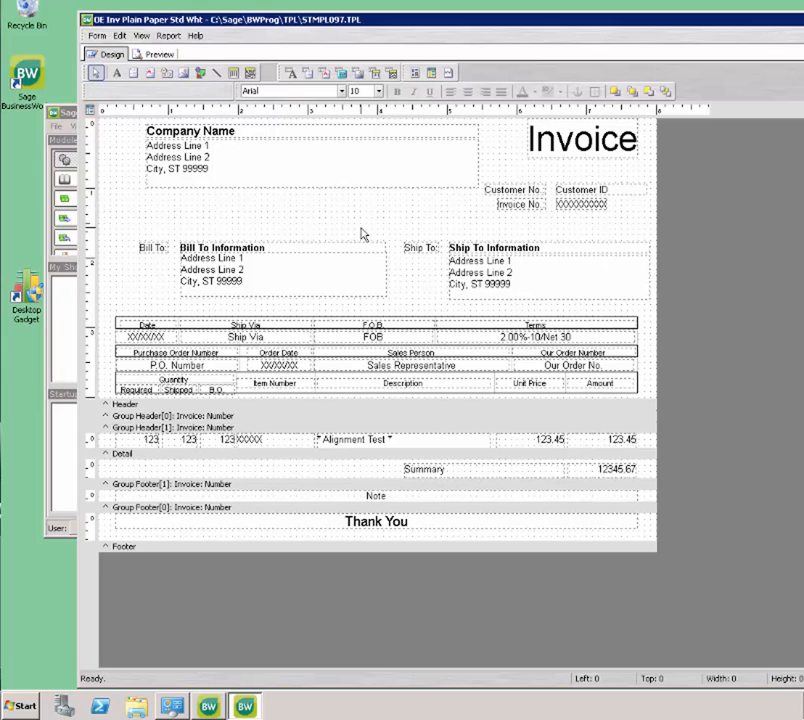
# - Add a database text field below the company address block in the Header and bind it to Company: Phone
pyautogui.click(292, 76)
pyautogui.click(148, 195)
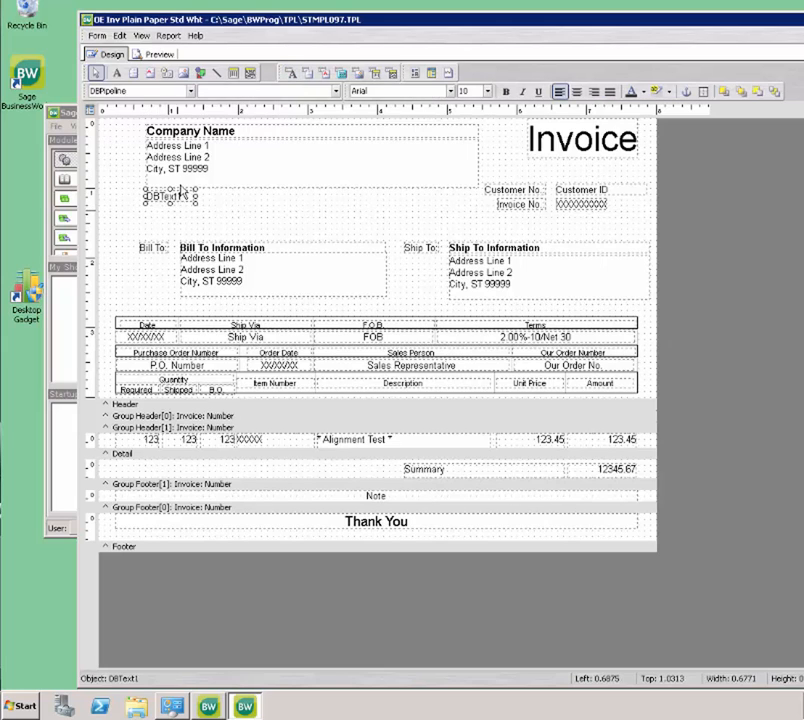
pyautogui.click(337, 91)
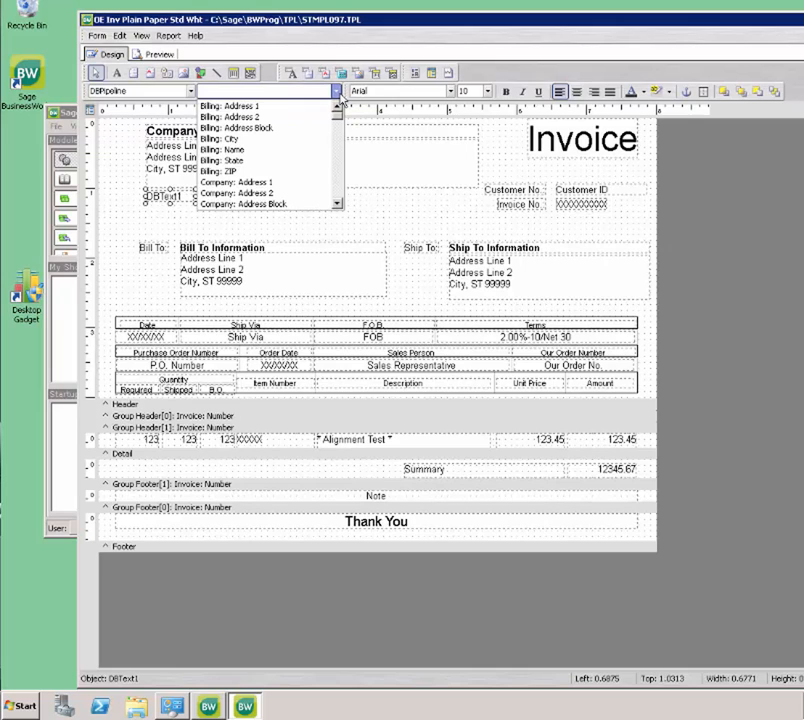
pyautogui.scroll(-2, 320, 128)
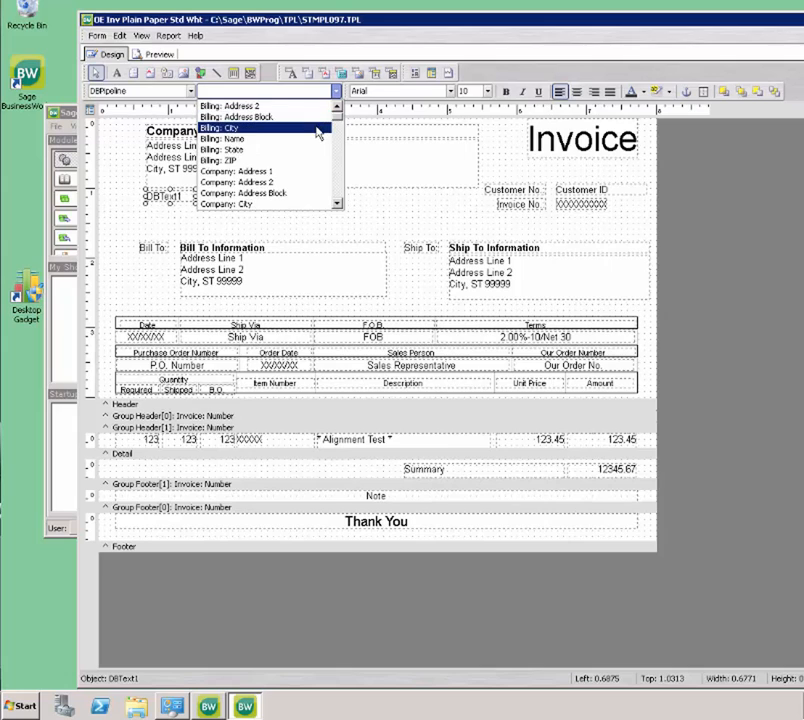
pyautogui.scroll(-4, 318, 131)
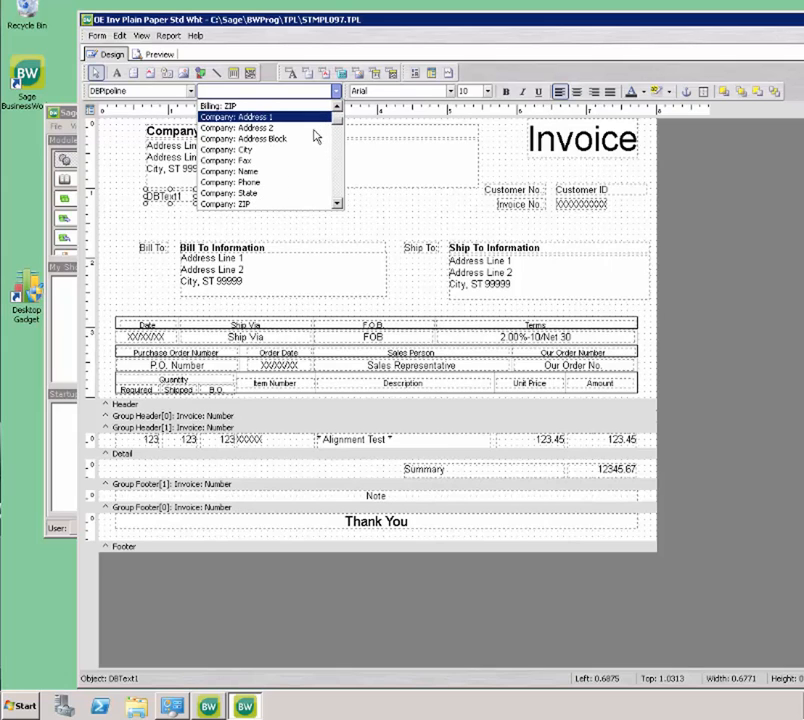
pyautogui.click(278, 172)
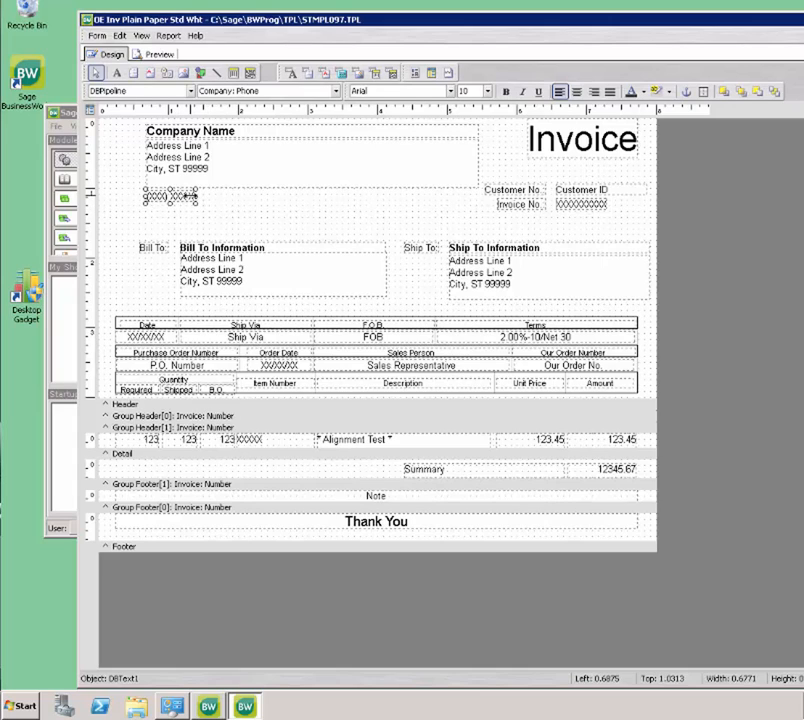
# - Widen the company phone field to about 1.19 inches, preview the form, and return to the design
pyautogui.moveTo(195, 196); pyautogui.dragTo(226, 196)
pyautogui.moveTo(229, 196); pyautogui.dragTo(231, 196)
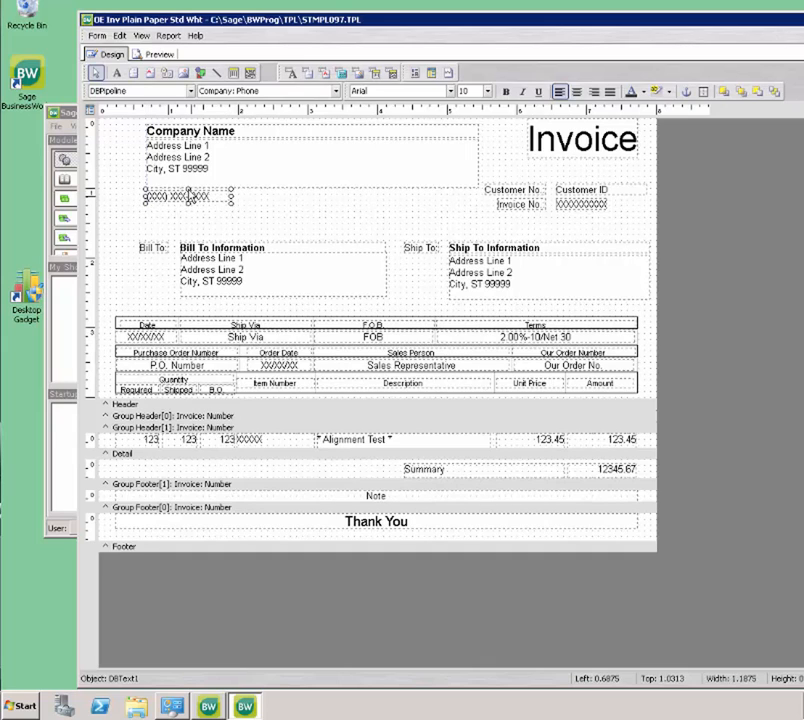
pyautogui.click(165, 57)
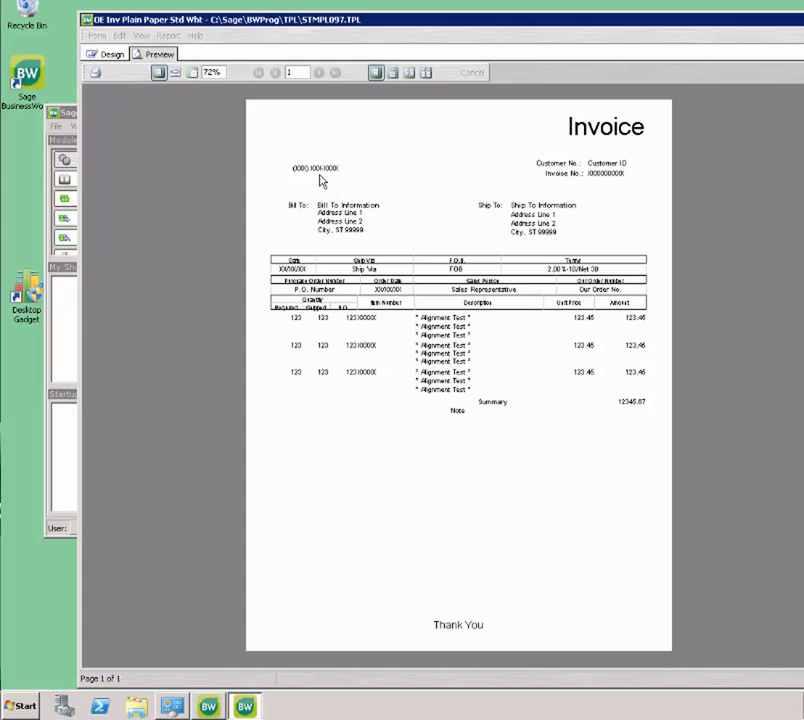
pyautogui.click(105, 54)
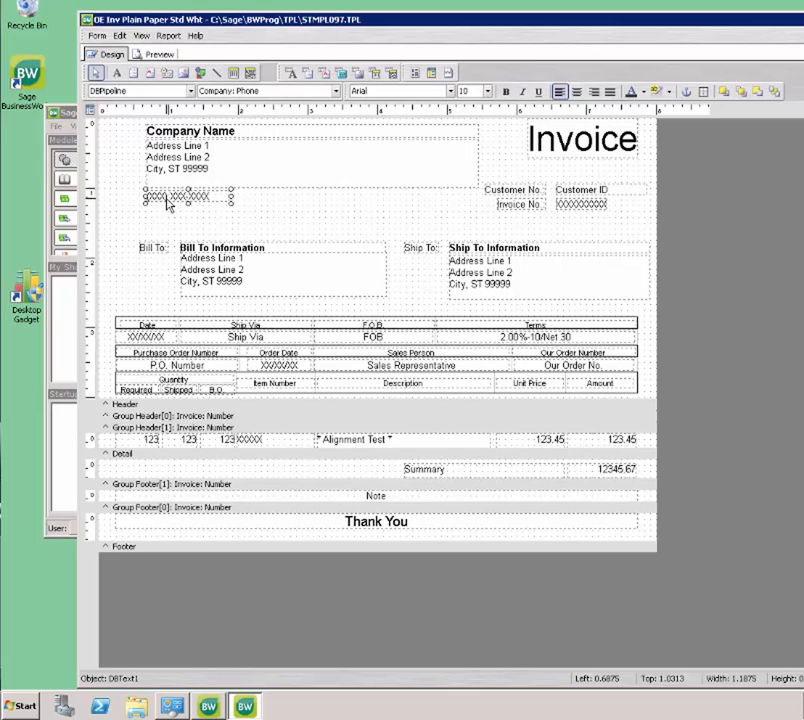
# - Shift the company phone field to a left position of about 0.5 inches, and left-align it with the Bill To label using the Align or Space toolbar
pyautogui.moveTo(167, 203); pyautogui.dragTo(154, 203)
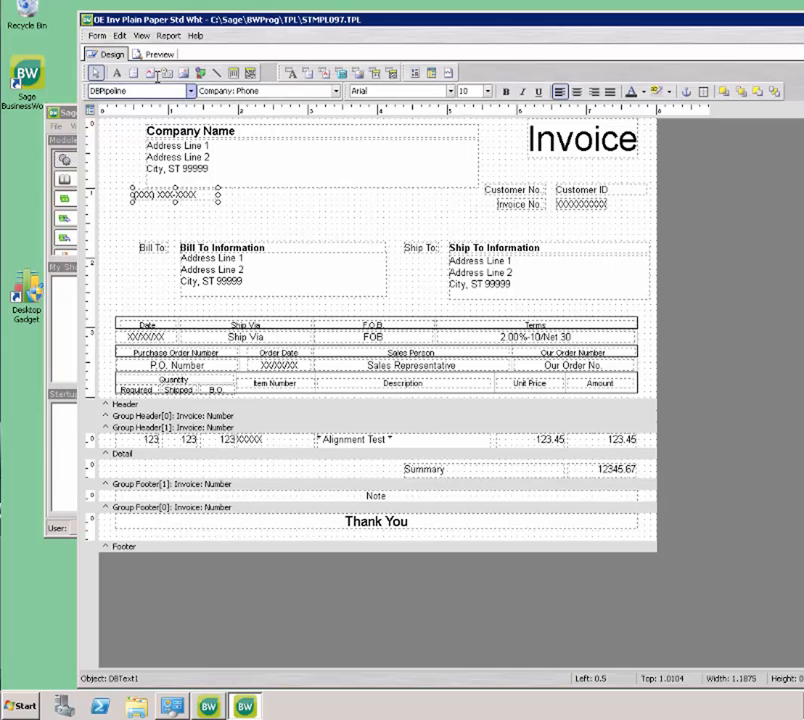
pyautogui.click(167, 36)
pyautogui.moveTo(137, 40)
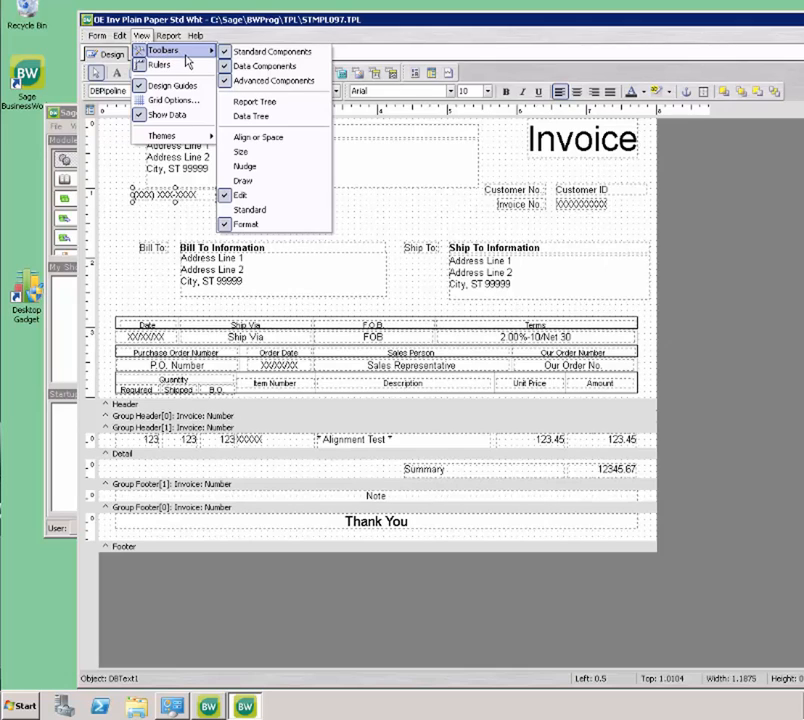
pyautogui.click(261, 138)
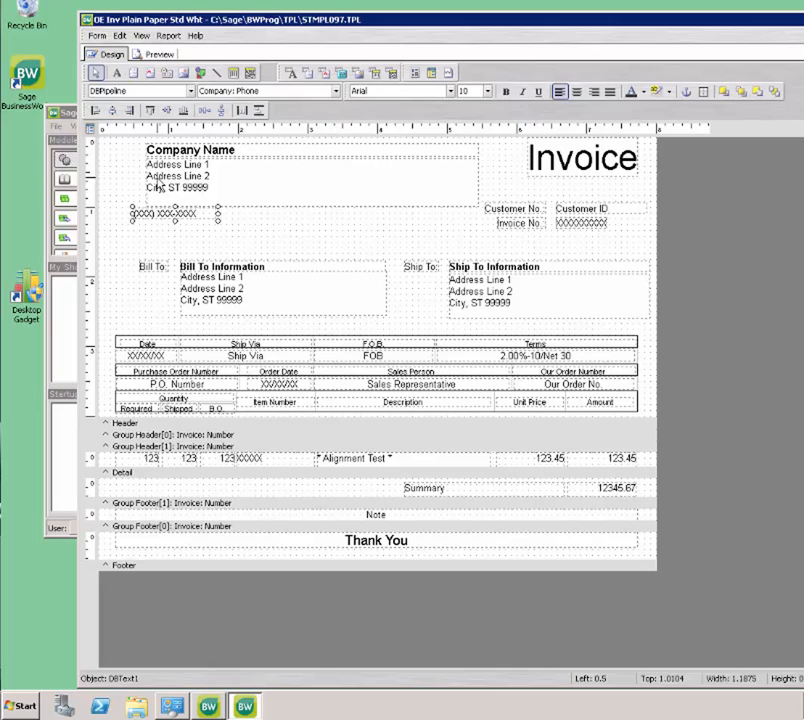
pyautogui.click(147, 270)
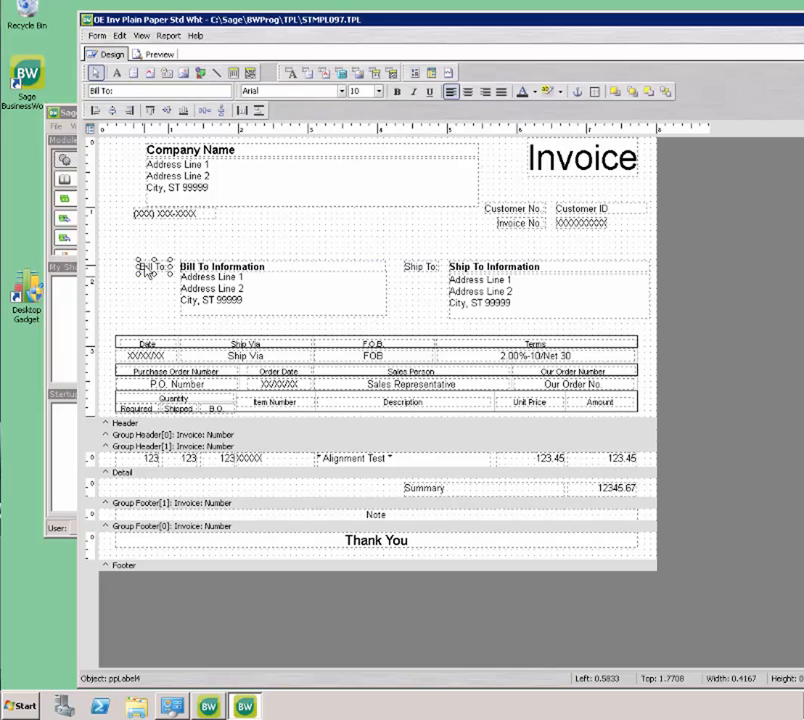
pyautogui.click(150, 216)
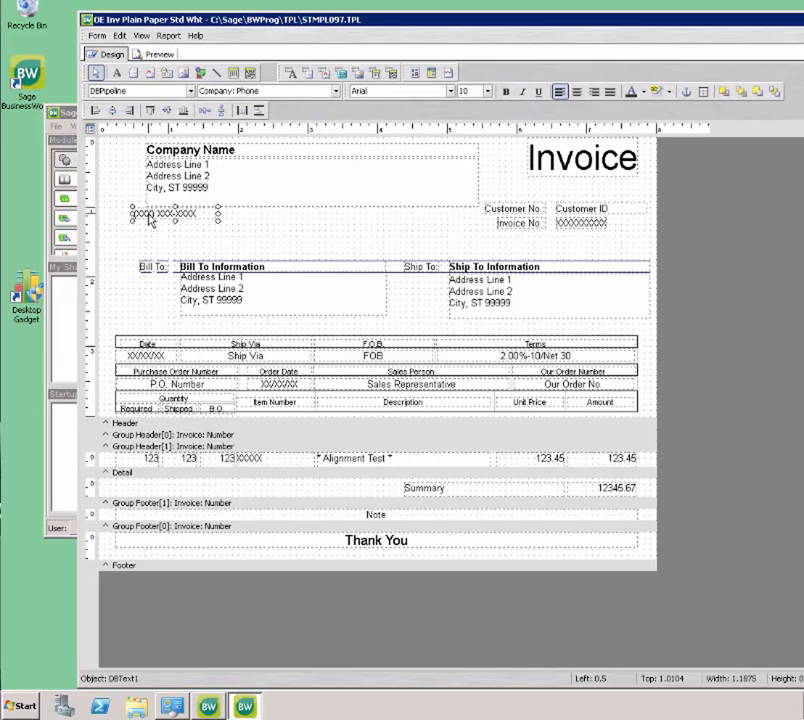
pyautogui.click(157, 269)
pyautogui.keyDown('shift'); pyautogui.click(159, 218); pyautogui.keyUp('shift')
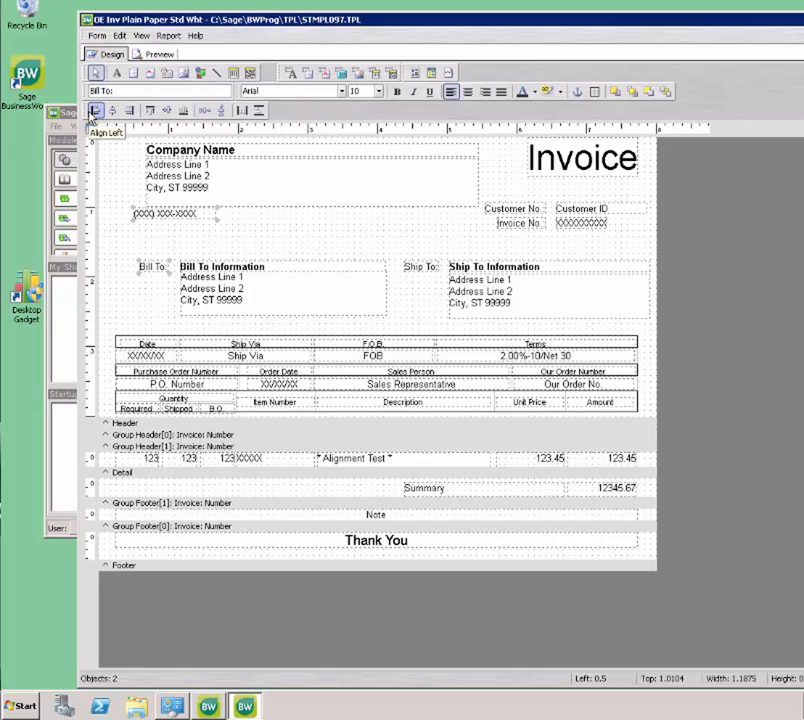
pyautogui.click(94, 110)
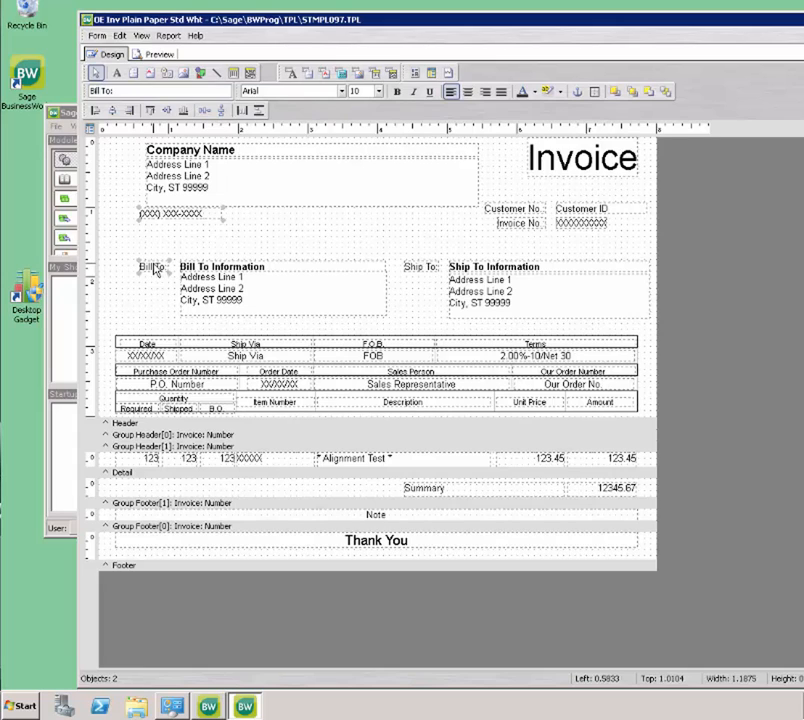
pyautogui.click(308, 253)
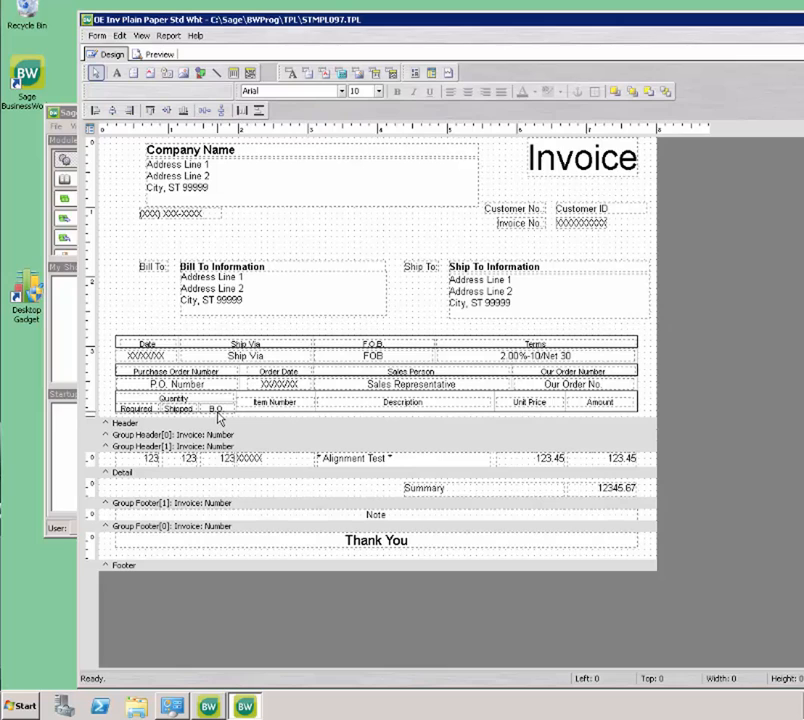
# - Increase the Detail band's height and move the shipped and backordered quantity fields down to different heights within it
pyautogui.click(204, 487)
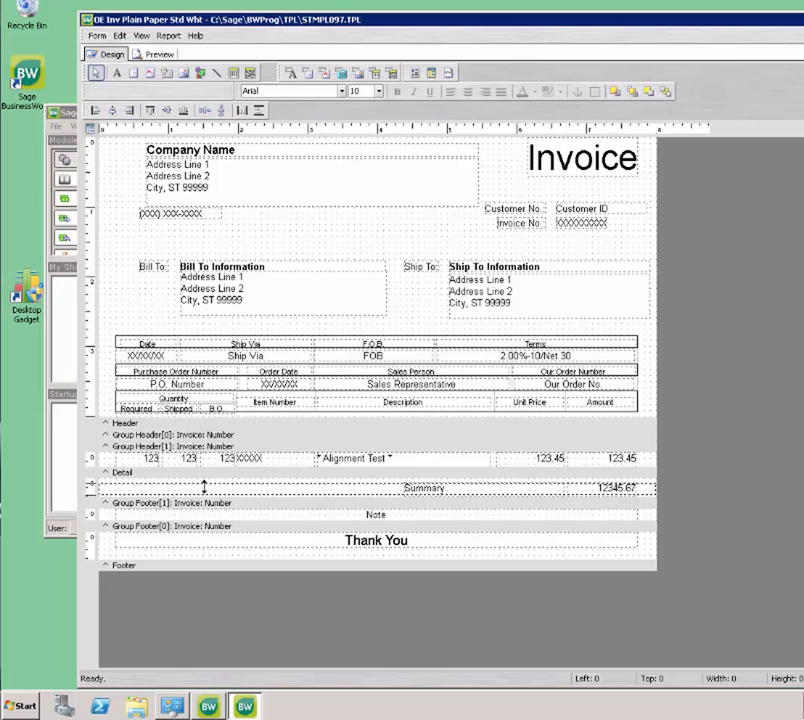
pyautogui.moveTo(204, 487); pyautogui.dragTo(204, 504)
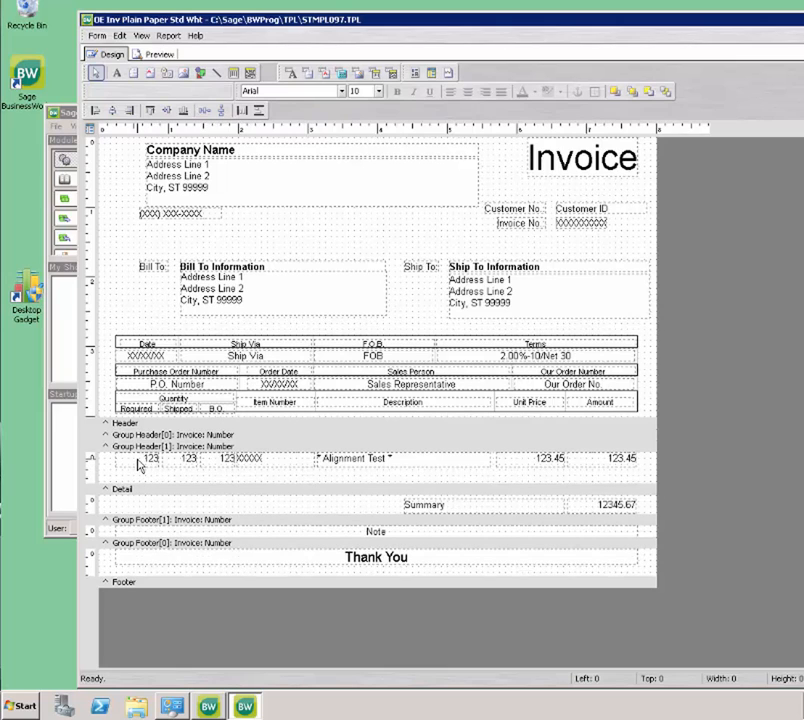
pyautogui.click(140, 465)
pyautogui.click(184, 463)
pyautogui.click(205, 464)
pyautogui.moveTo(184, 465); pyautogui.dragTo(226, 478)
pyautogui.click(230, 463)
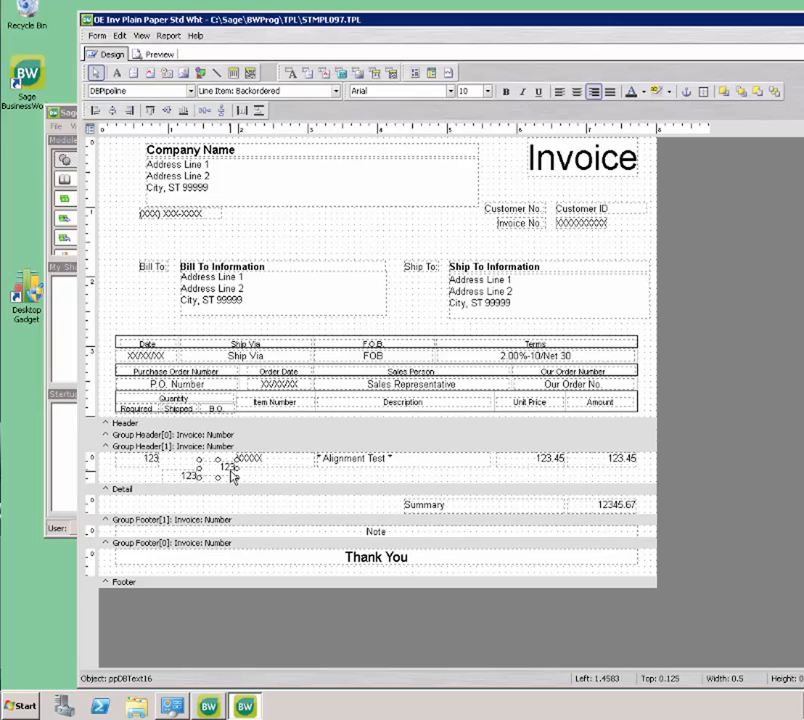
pyautogui.moveTo(222, 469); pyautogui.dragTo(222, 471)
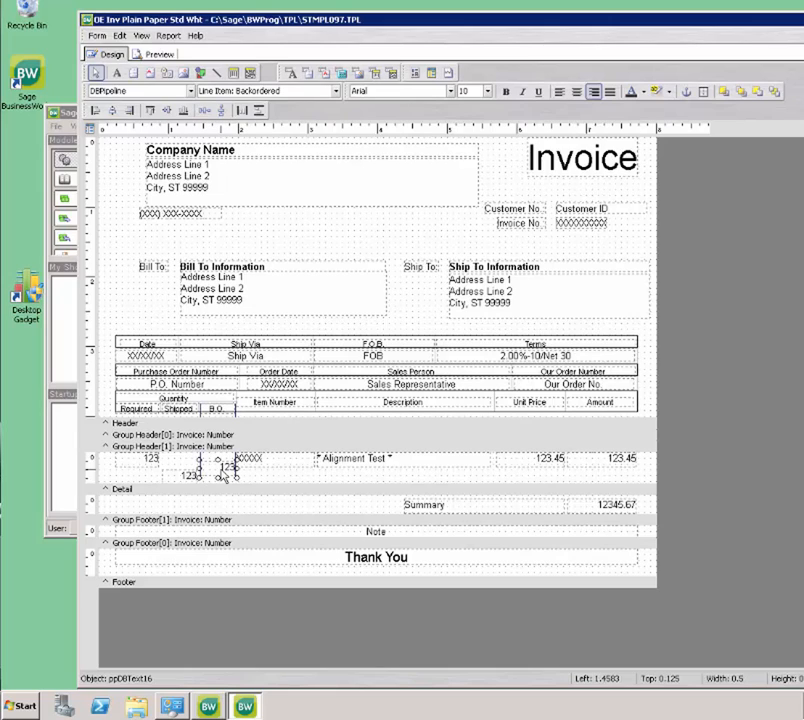
# - Top-align the shipped and backordered quantity fields in the Detail band with the required quantity field
pyautogui.click(145, 464)
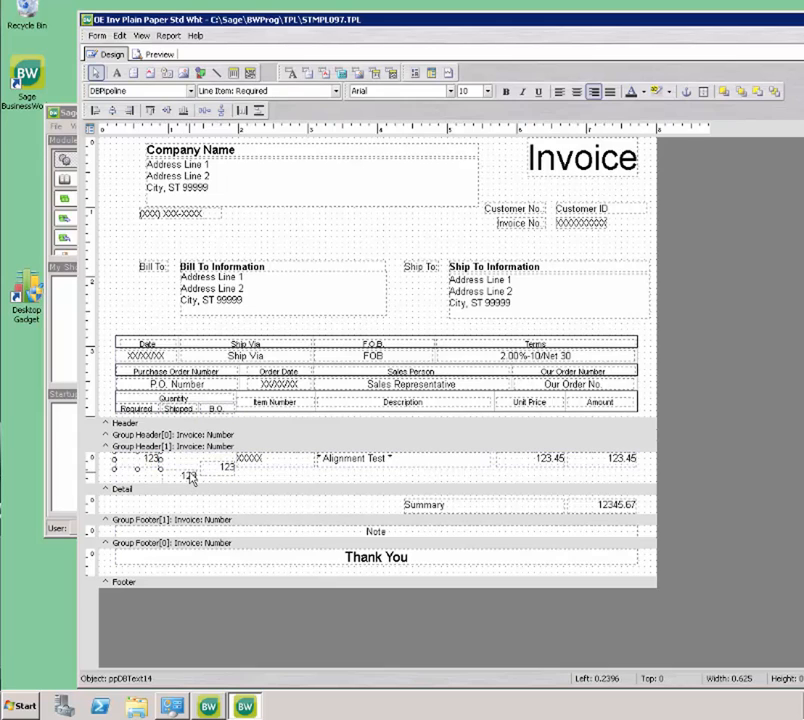
pyautogui.keyDown('shift'); pyautogui.click(192, 477); pyautogui.keyUp('shift')
pyautogui.keyDown('shift'); pyautogui.click(218, 475); pyautogui.keyUp('shift')
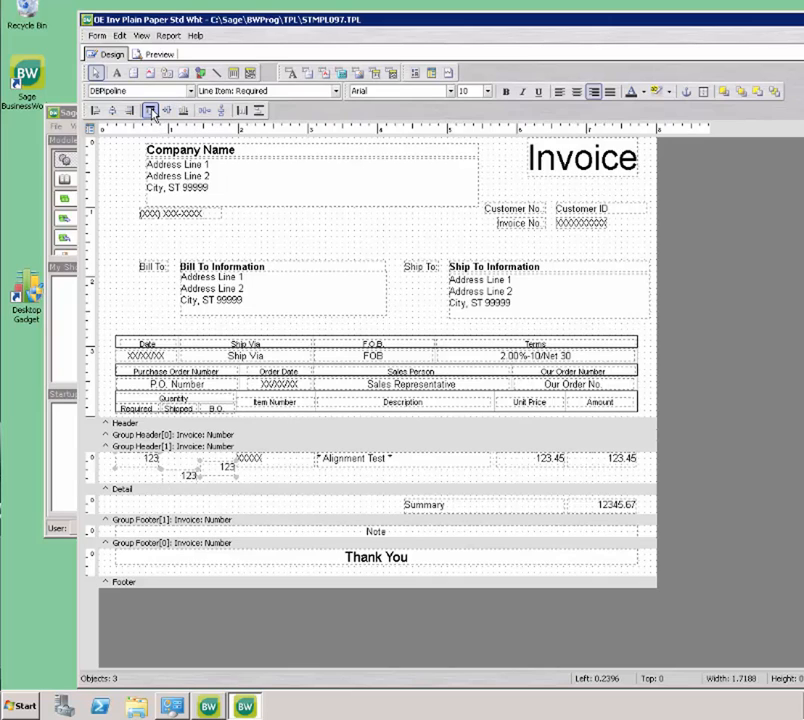
pyautogui.click(150, 111)
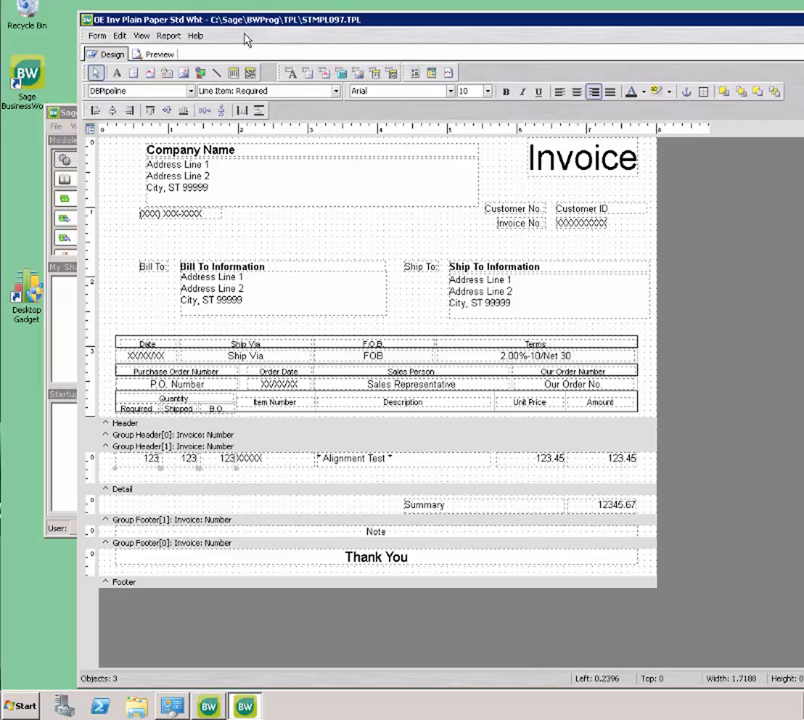
# - Show the Nudge toolbar and nudge the company phone field down to a top position of 1.0417 inches
pyautogui.click(141, 37)
pyautogui.moveTo(152, 50)
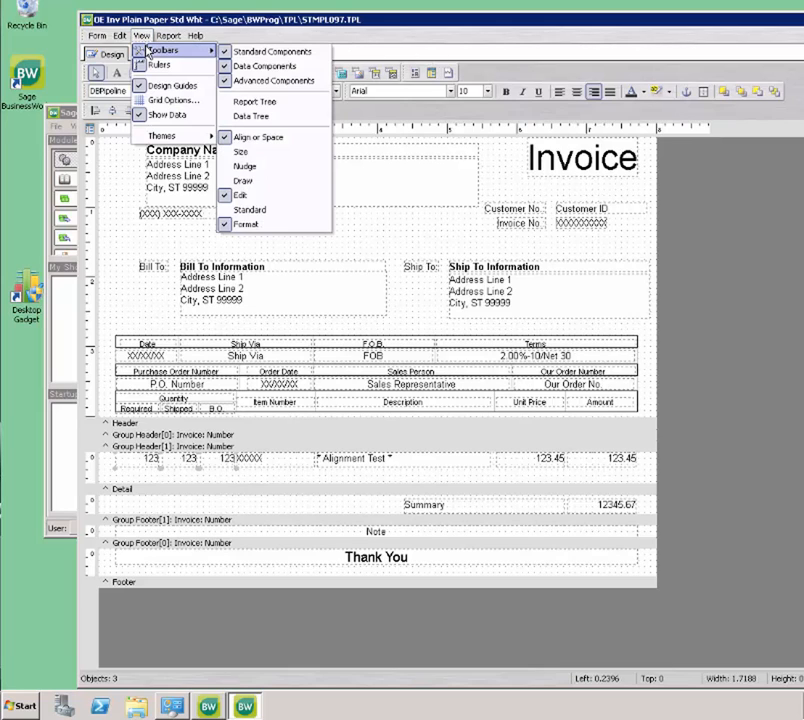
pyautogui.click(250, 168)
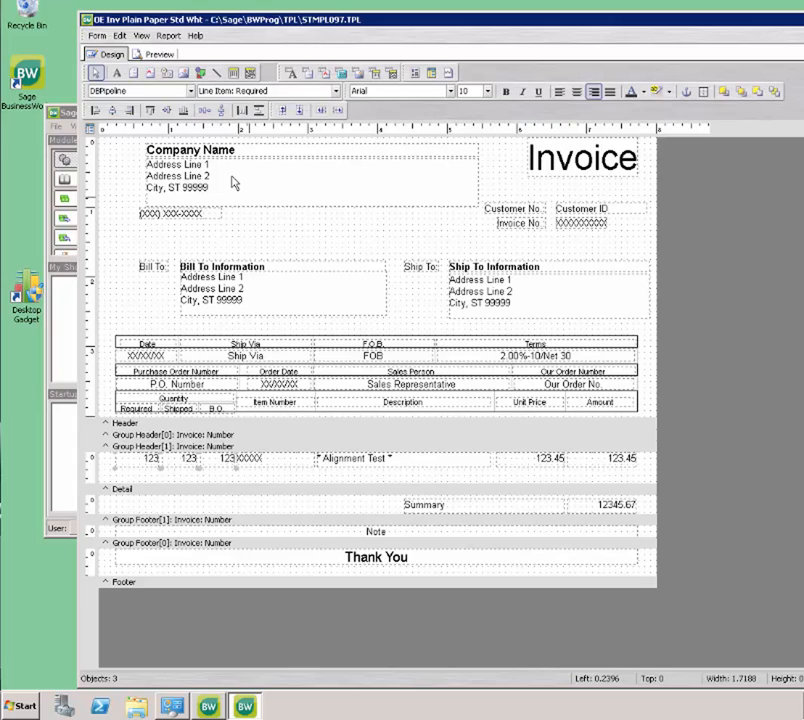
pyautogui.click(193, 220)
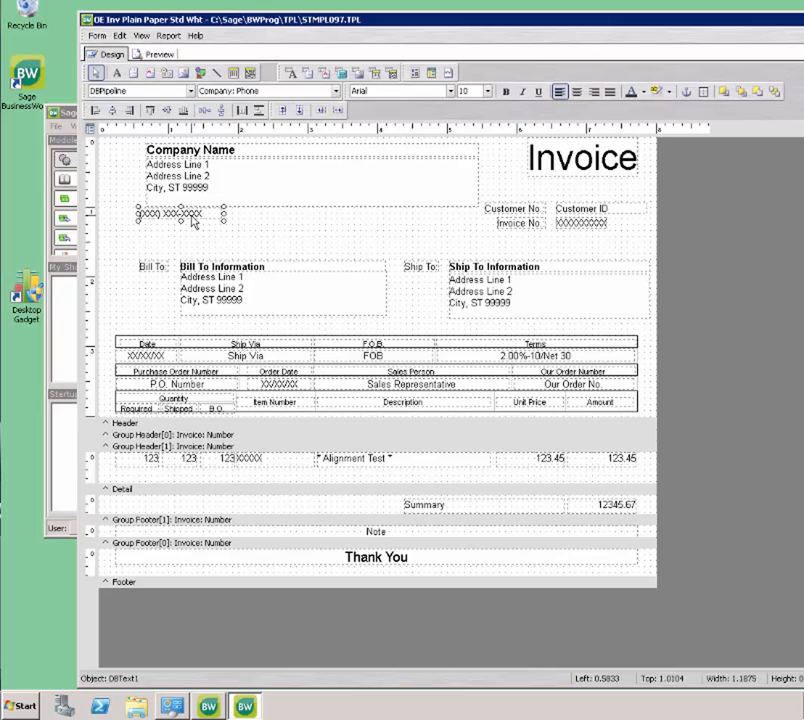
pyautogui.click(299, 111)
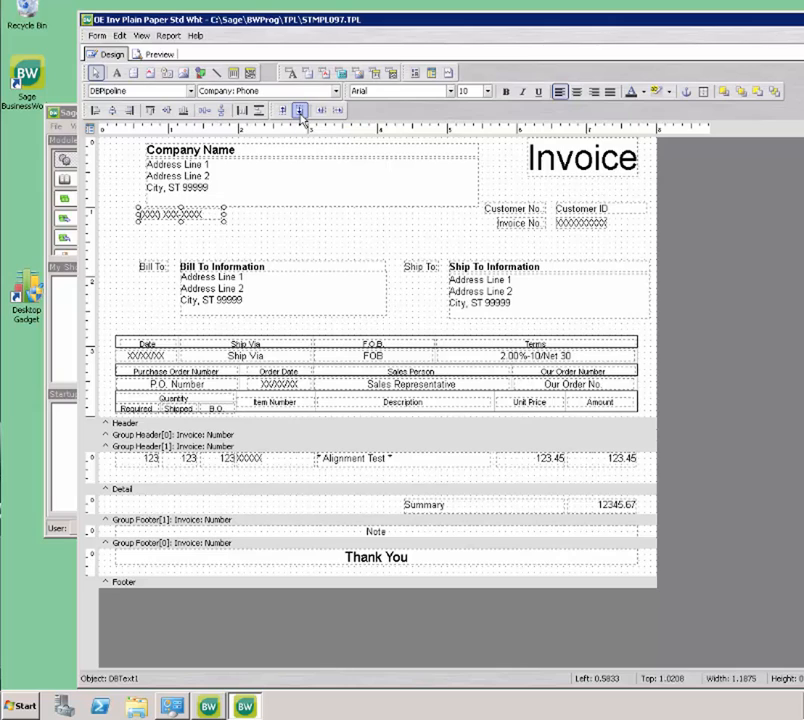
pyautogui.click(299, 111)
pyautogui.click(300, 114)
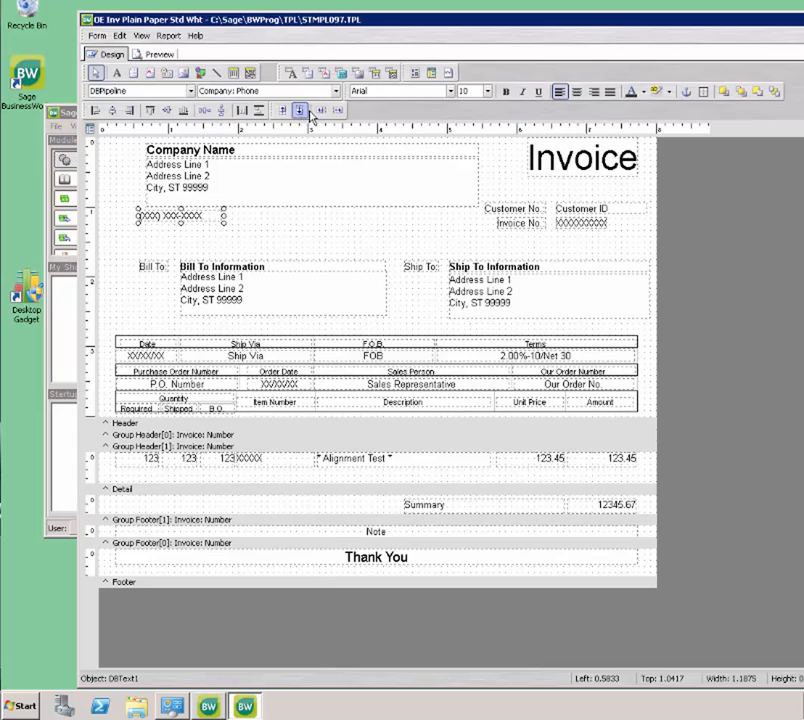
# - Hide the Format toolbar and restore it
pyautogui.click(141, 35)
pyautogui.moveTo(200, 53)
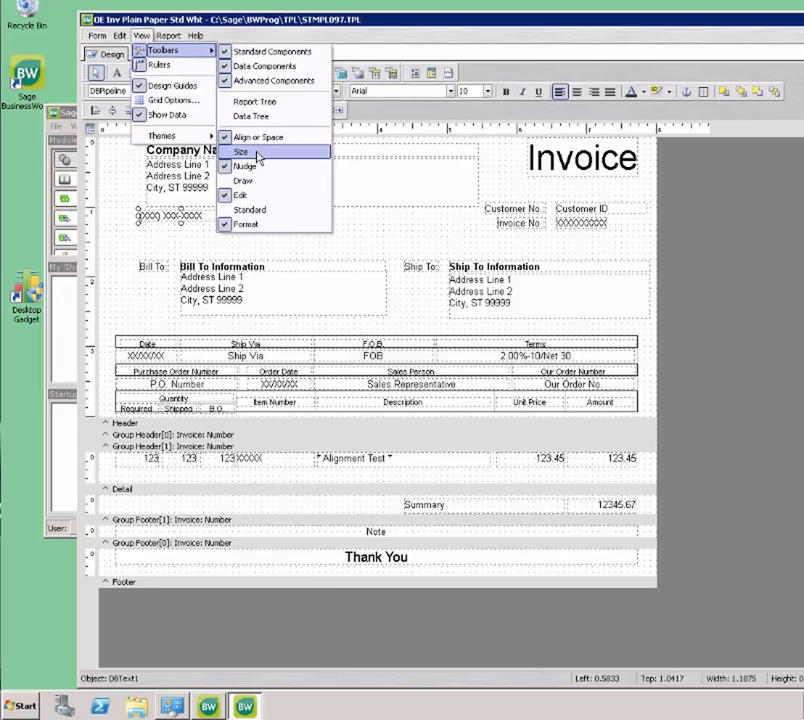
pyautogui.click(249, 225)
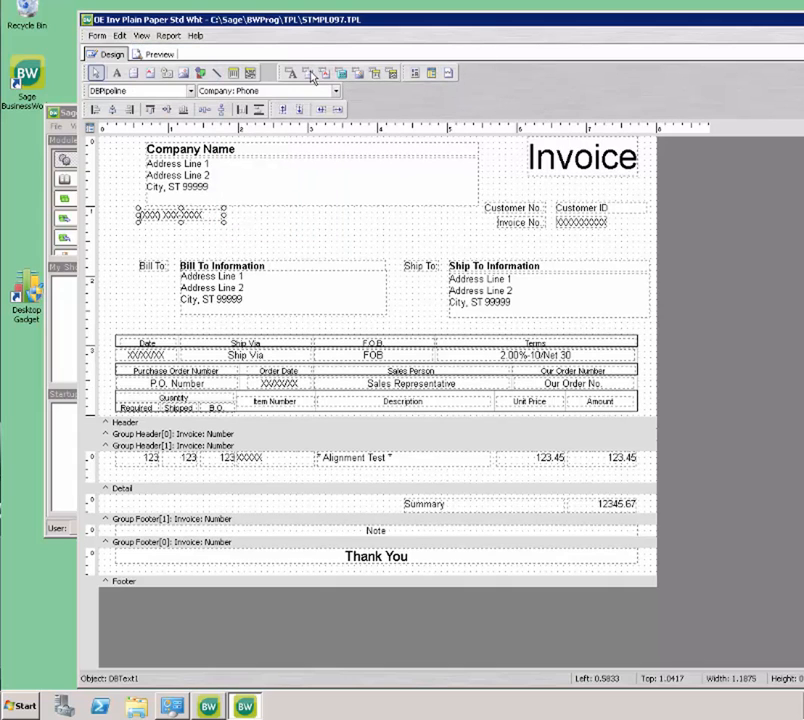
pyautogui.click(141, 35)
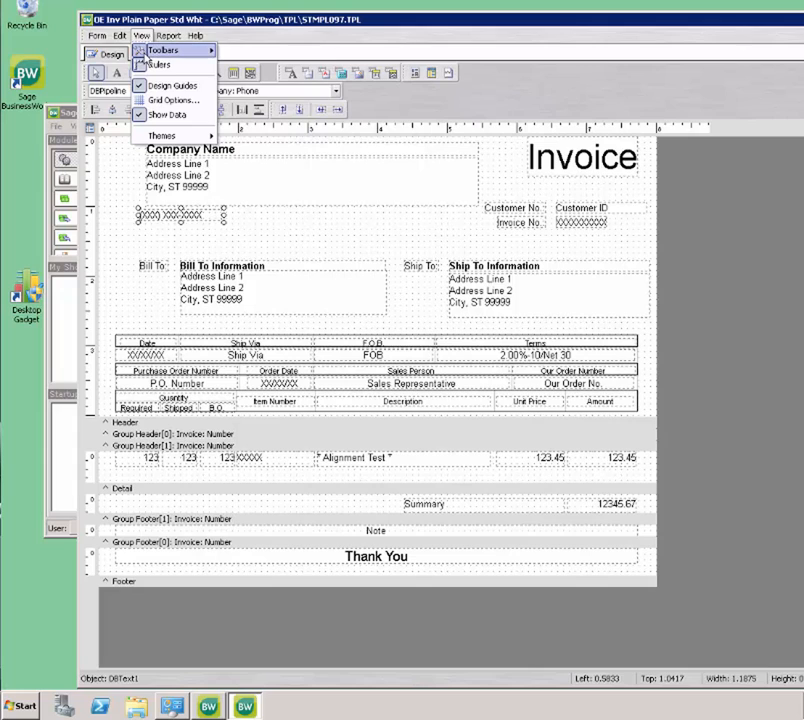
pyautogui.moveTo(160, 50)
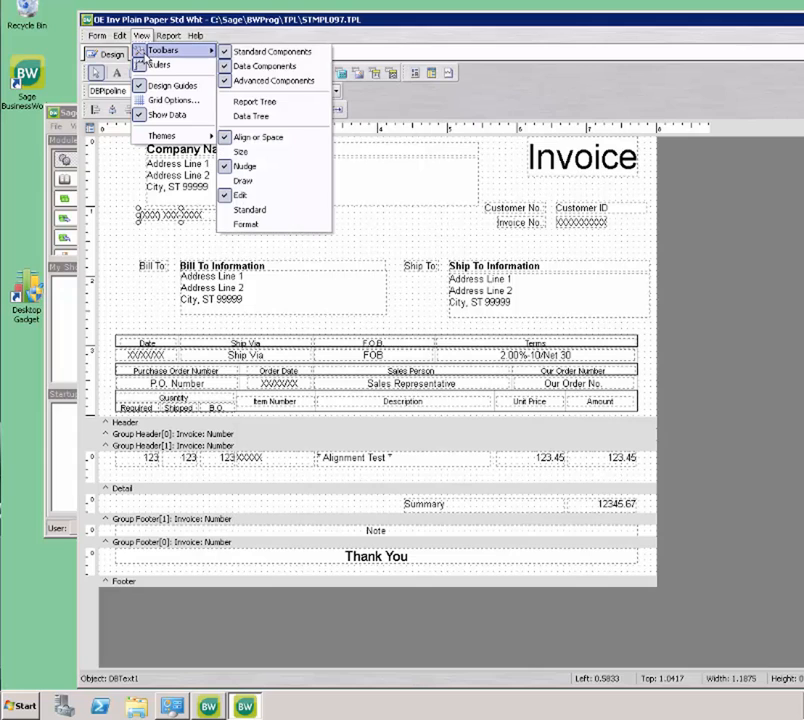
pyautogui.click(248, 225)
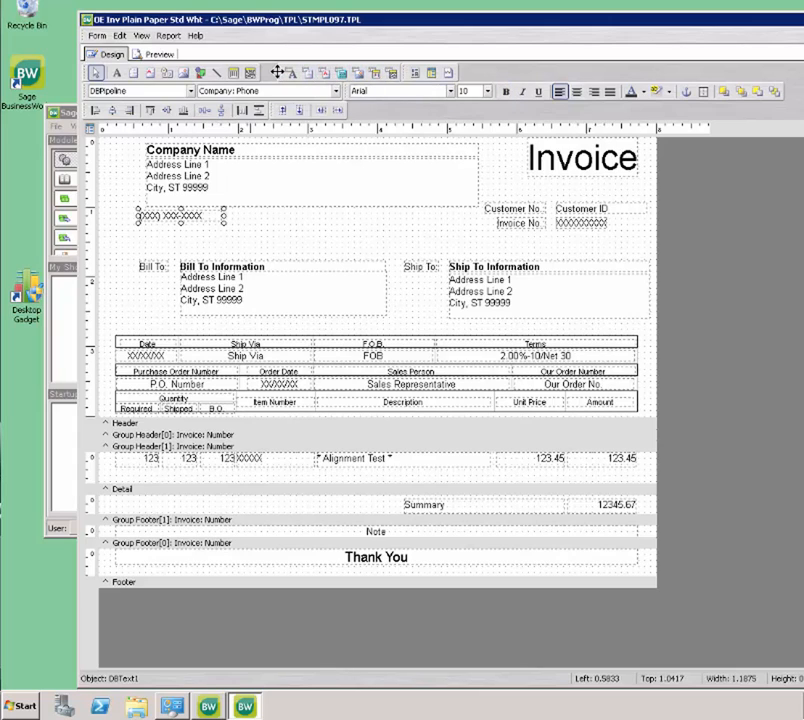
# - Dock the alignment and nudge toolbars in the upper toolbar row beside the component toolbars
pyautogui.moveTo(277, 72); pyautogui.dragTo(259, 72)
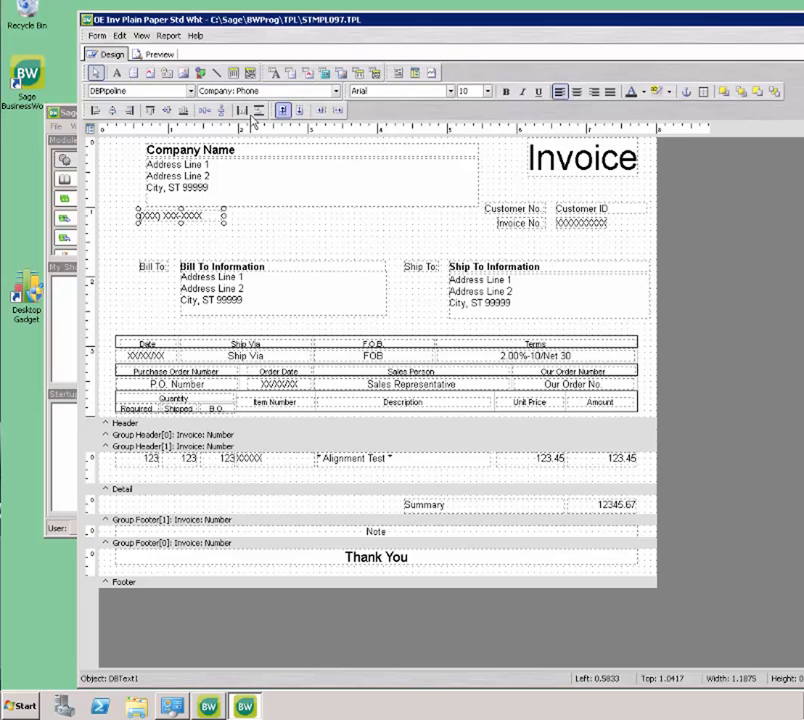
pyautogui.moveTo(93, 111); pyautogui.dragTo(434, 70)
pyautogui.moveTo(269, 108); pyautogui.dragTo(631, 73)
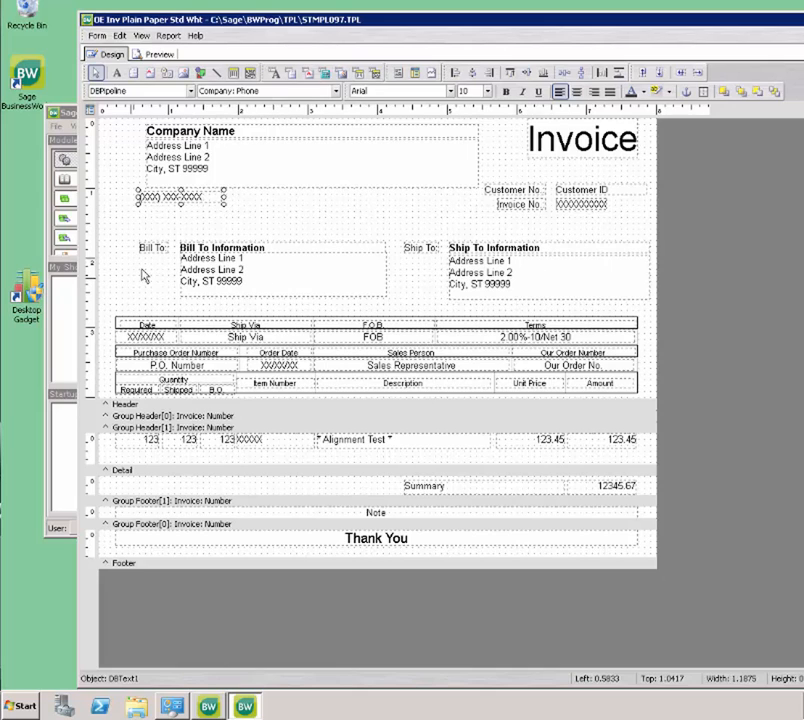
# - Show the Header band's height and print options, and preview the invoice form
pyautogui.click(361, 206)
pyautogui.rightClick(360, 205)
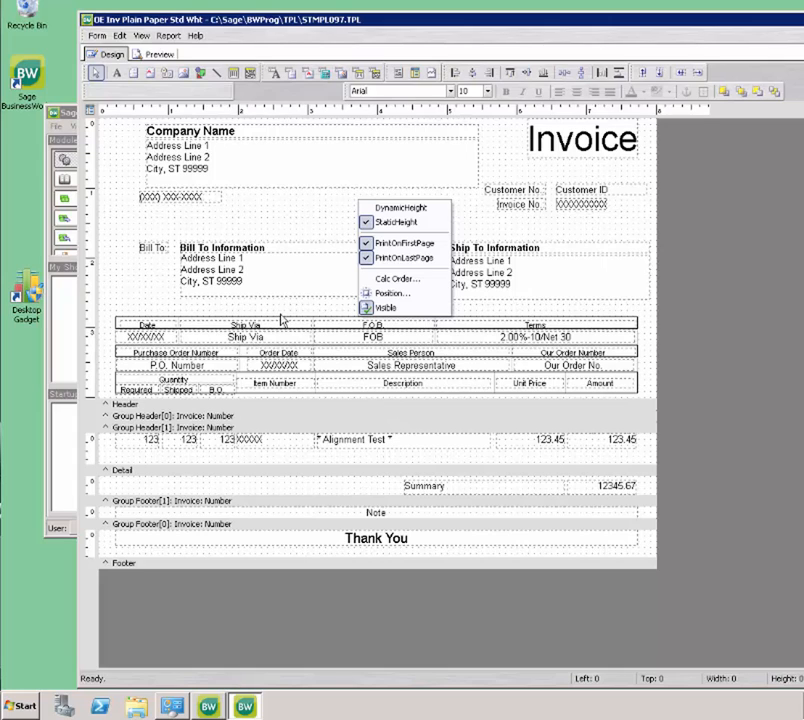
pyautogui.click(157, 54)
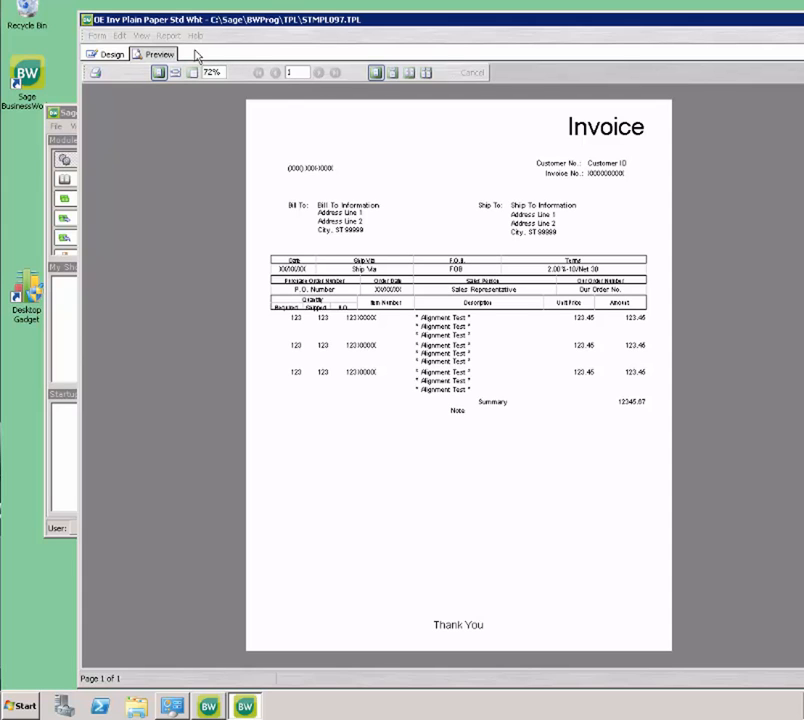
# - Extend the Header band well below the column headings, to over 6 inches tall, and preview both pages of the invoice
pyautogui.click(105, 54)
pyautogui.moveTo(357, 405); pyautogui.dragTo(361, 567)
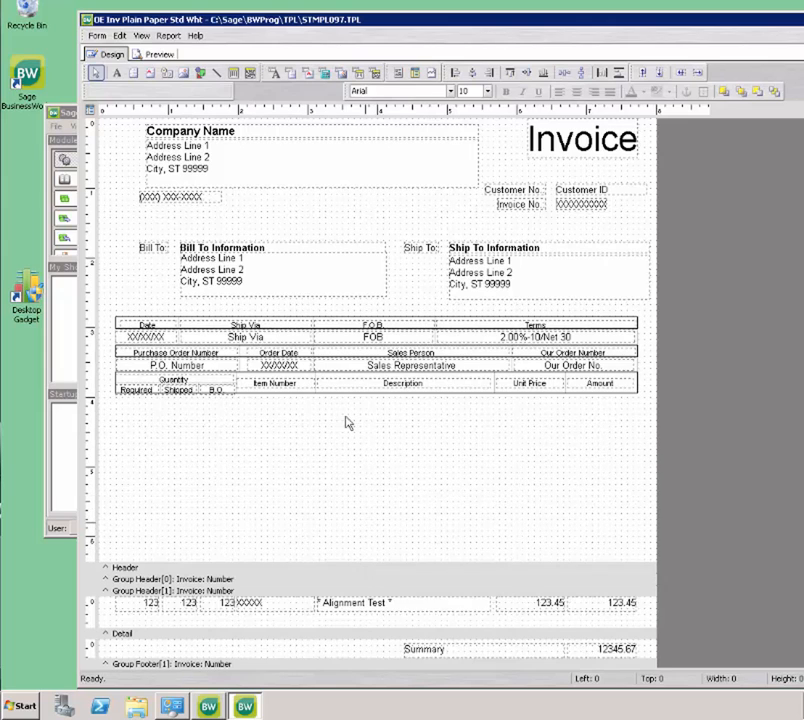
pyautogui.click(155, 54)
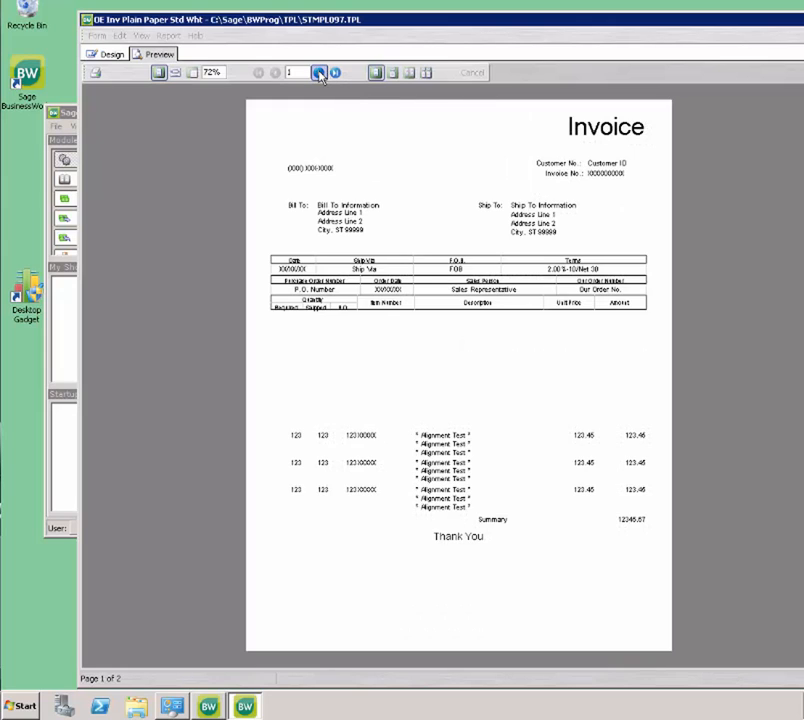
pyautogui.click(319, 73)
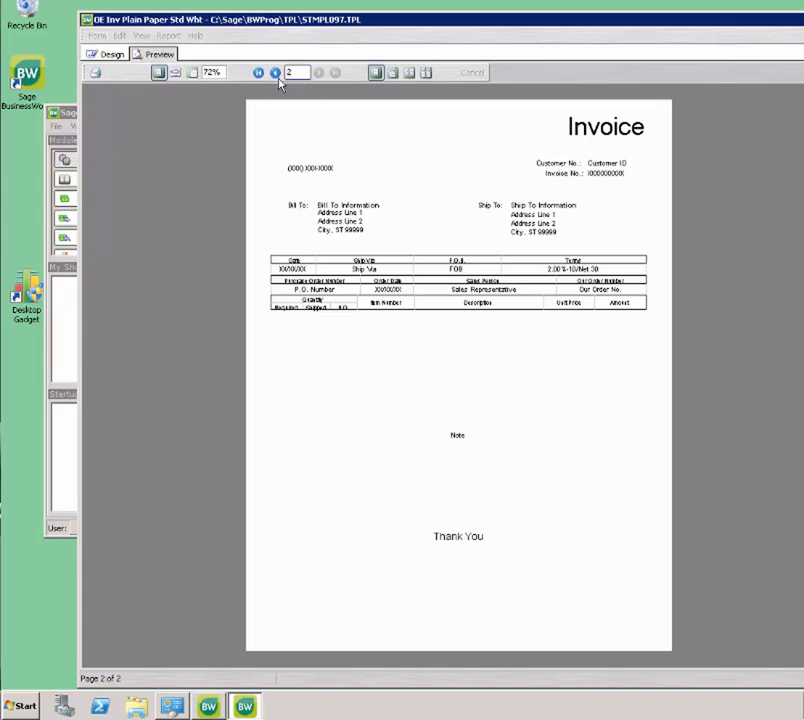
pyautogui.click(275, 72)
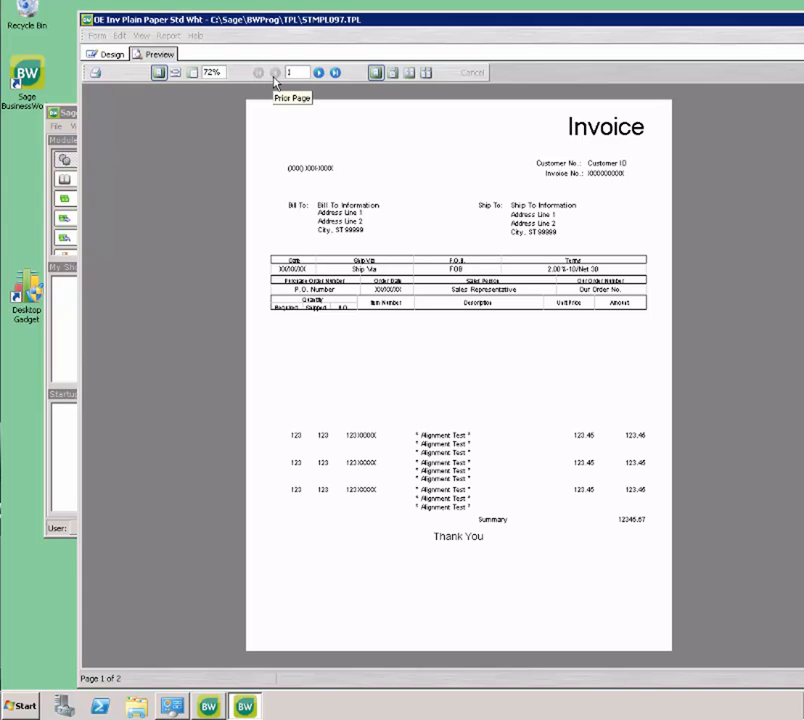
# - Shrink the Header band to just below the column headings and the Footer band to just below Thank You, and preview the form
pyautogui.click(110, 54)
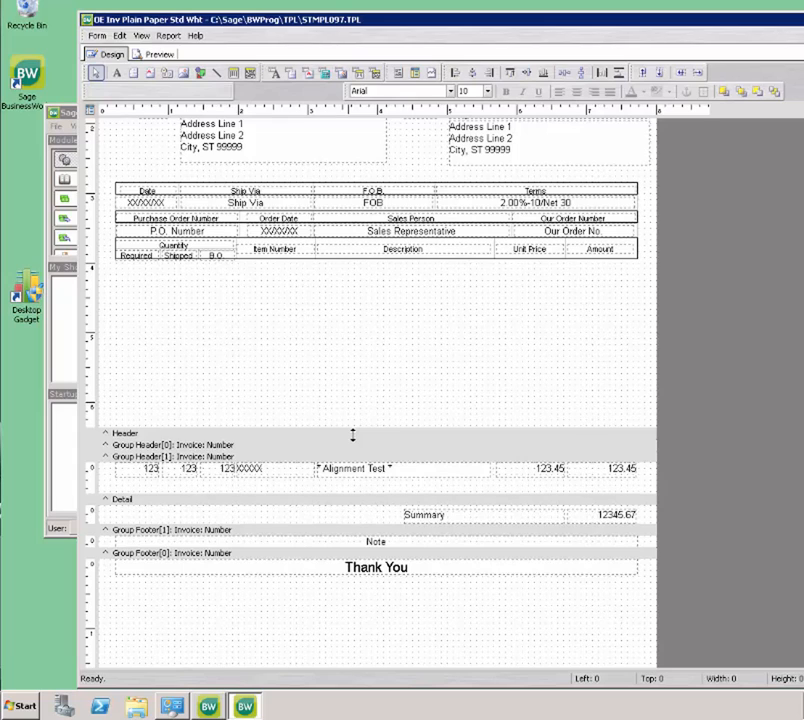
pyautogui.moveTo(352, 434); pyautogui.dragTo(350, 254)
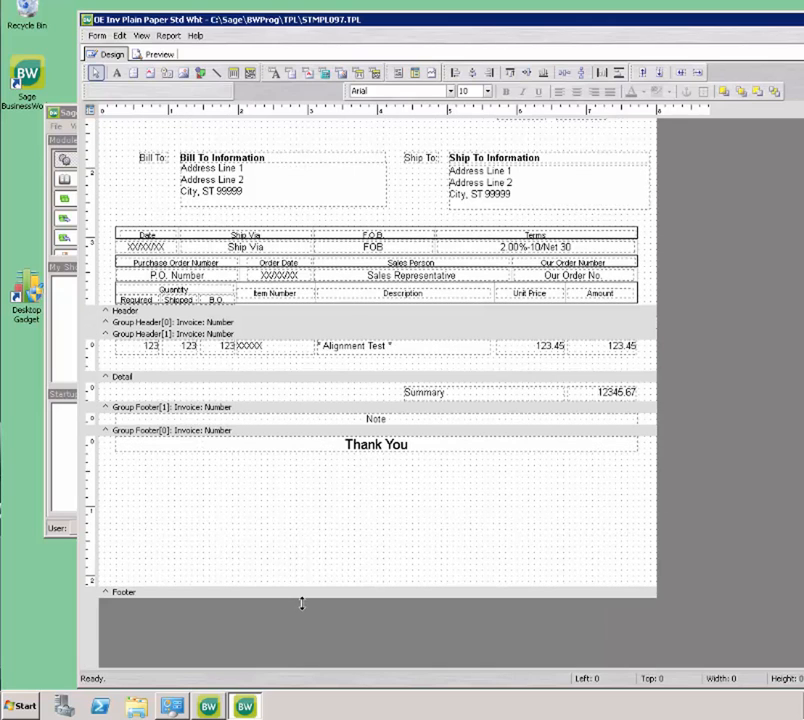
pyautogui.moveTo(305, 592); pyautogui.dragTo(318, 425)
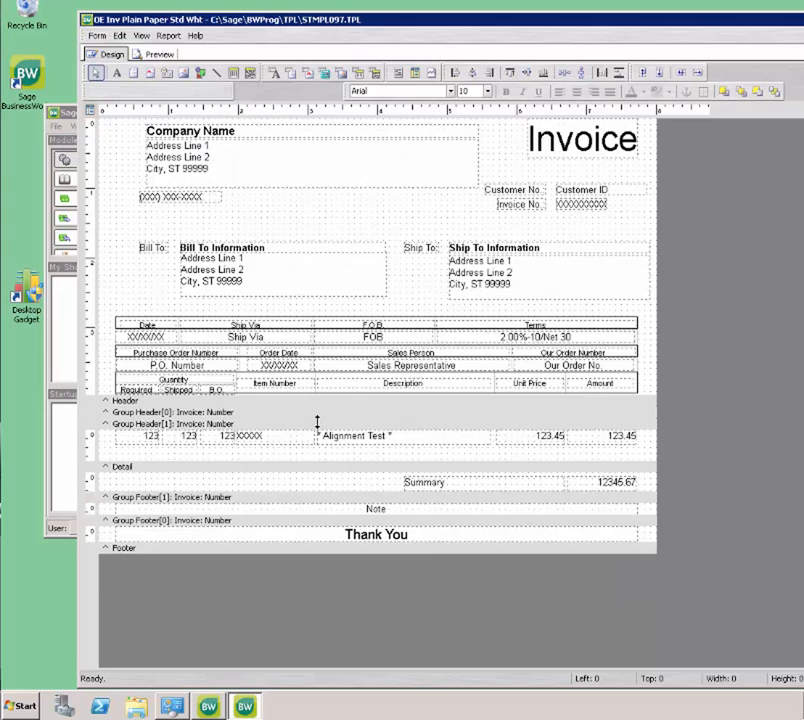
pyautogui.click(155, 54)
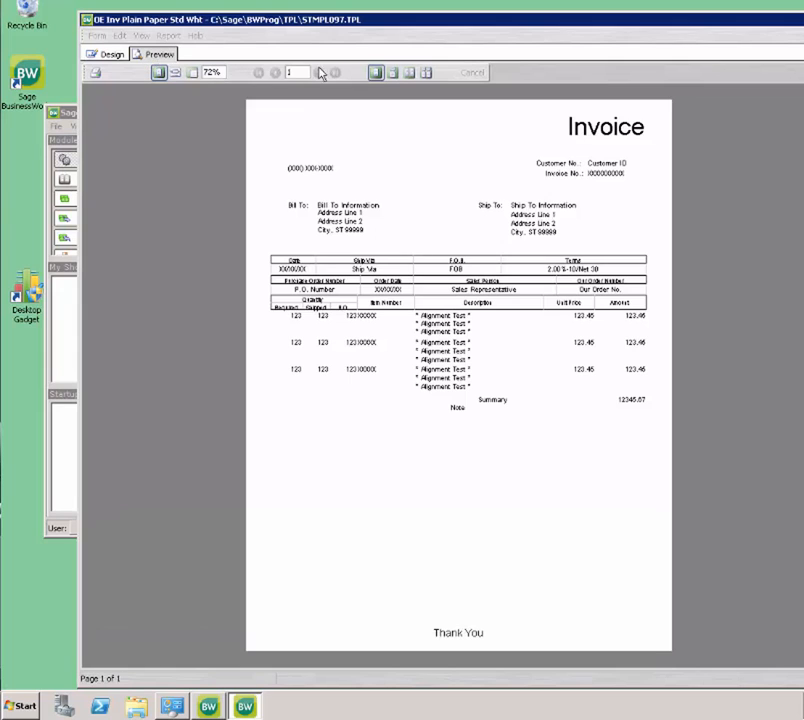
pyautogui.click(106, 54)
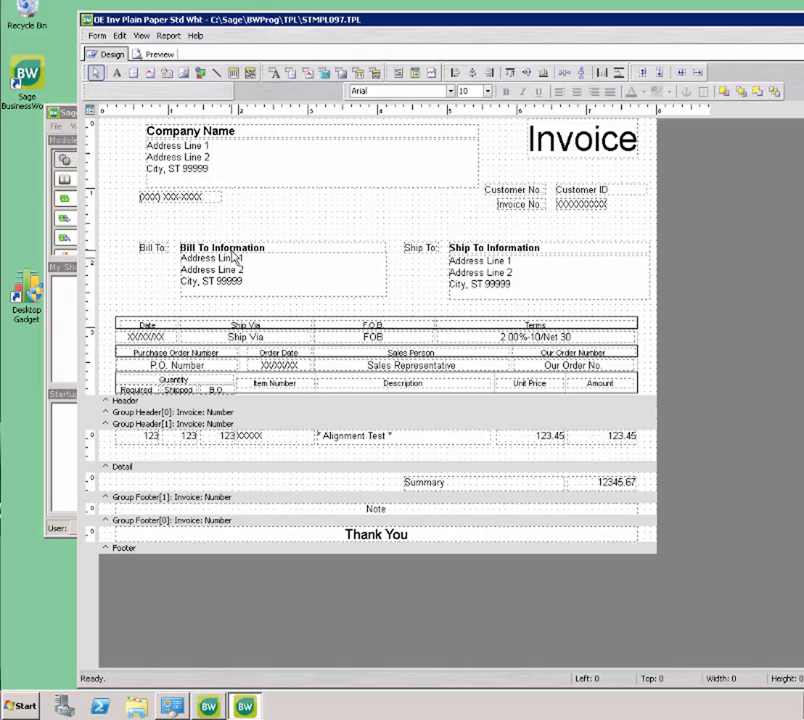
# - Save the customized form under the new name Edited Invoice Form
pyautogui.click(98, 36)
pyautogui.click(102, 65)
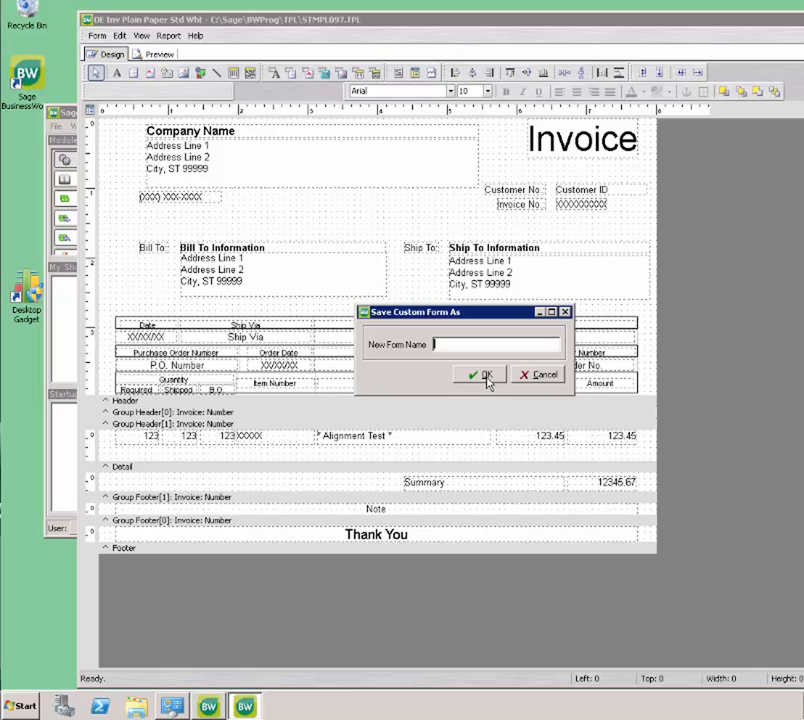
pyautogui.write('Edited Invoice Form')
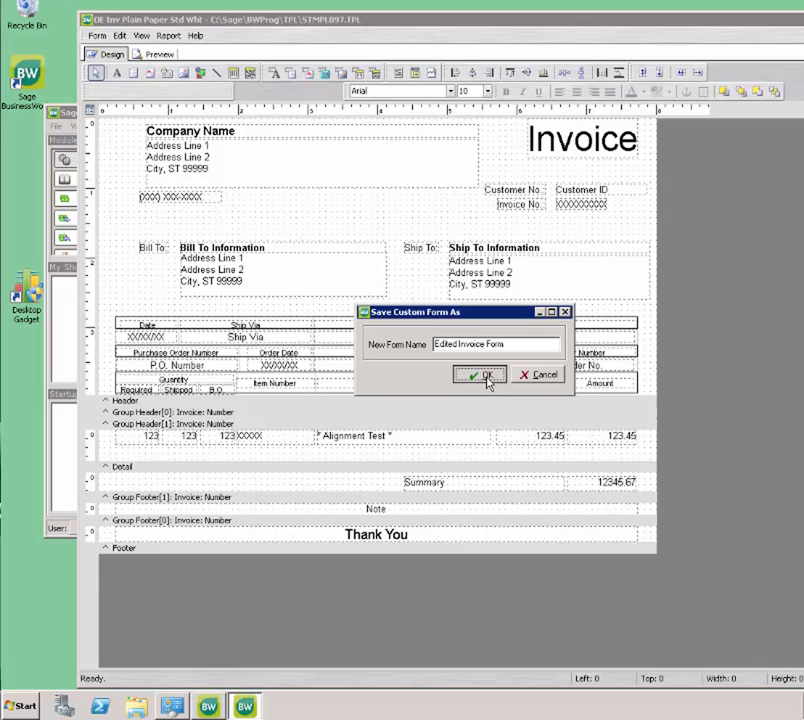
pyautogui.click(487, 380)
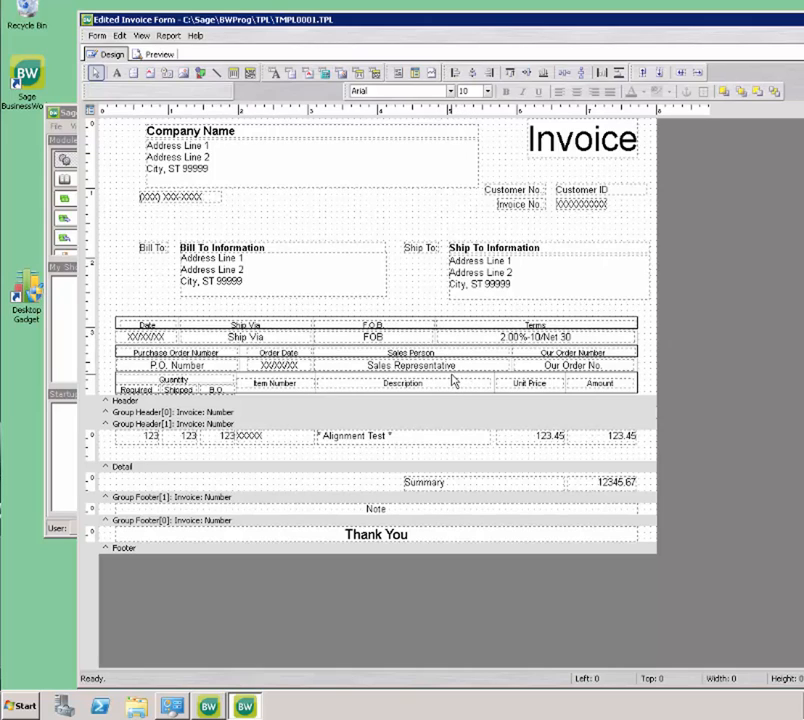
# - Close the form designer and the Maintain Forms window
pyautogui.click(278, 201)
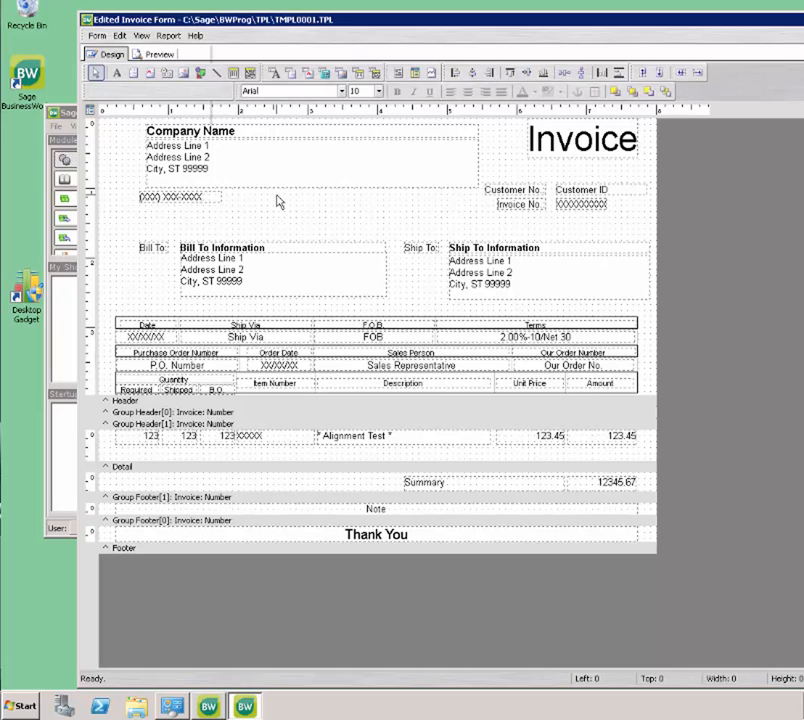
pyautogui.click(96, 35)
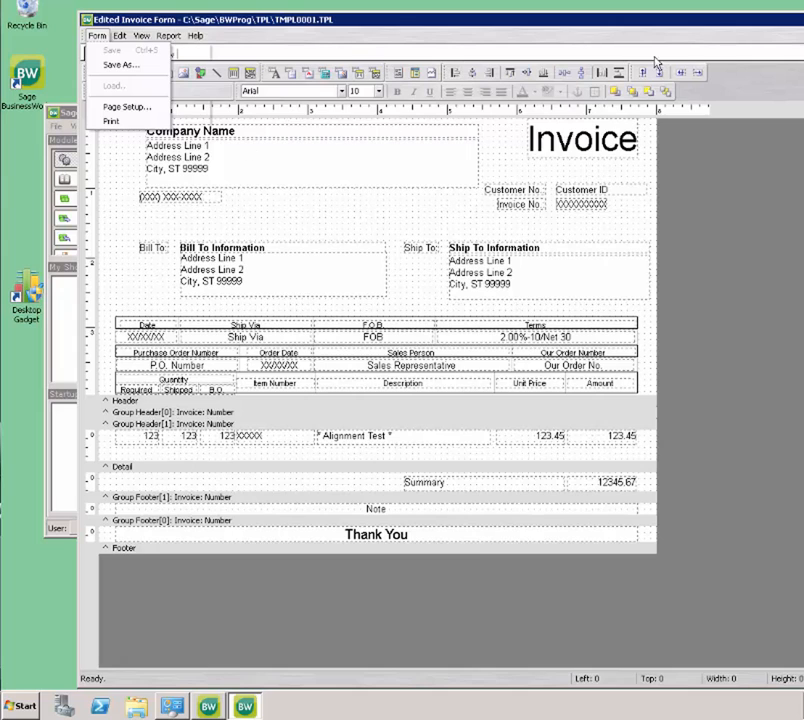
pyautogui.click(803, 20)
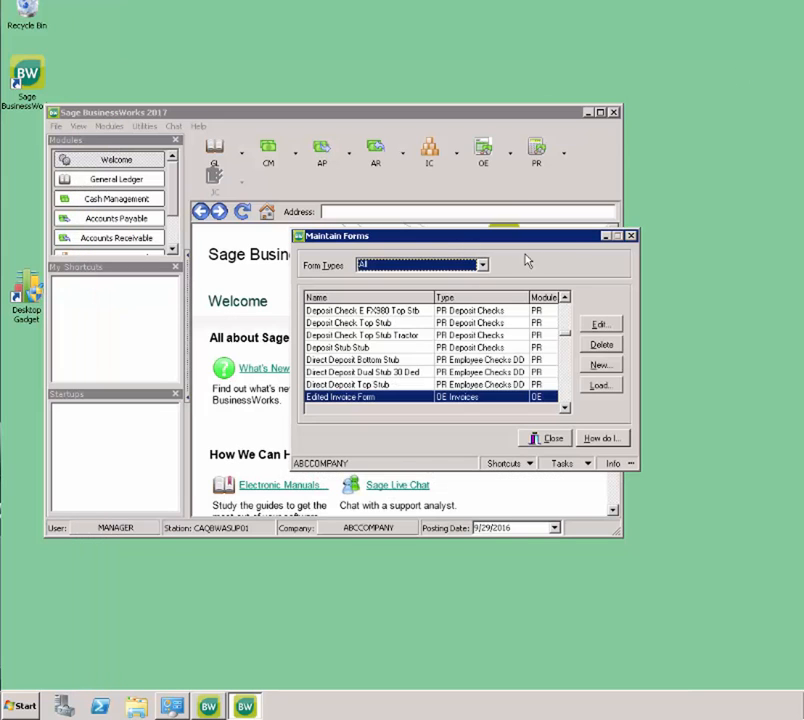
pyautogui.click(632, 237)
# - Open Print and Post Invoices in the OE module and select Edited Invoice Form as the form to print
pyautogui.click(481, 158)
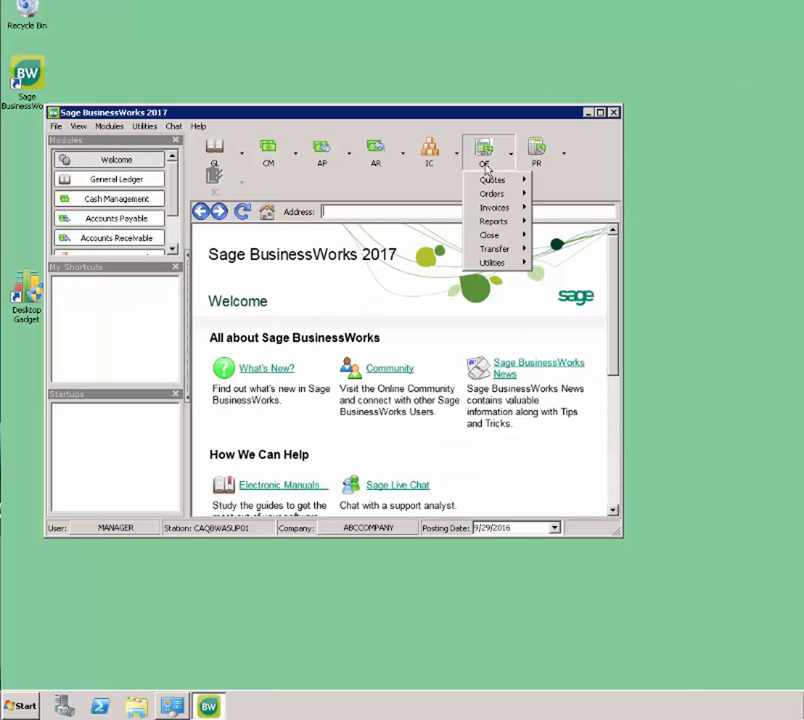
pyautogui.moveTo(496, 208)
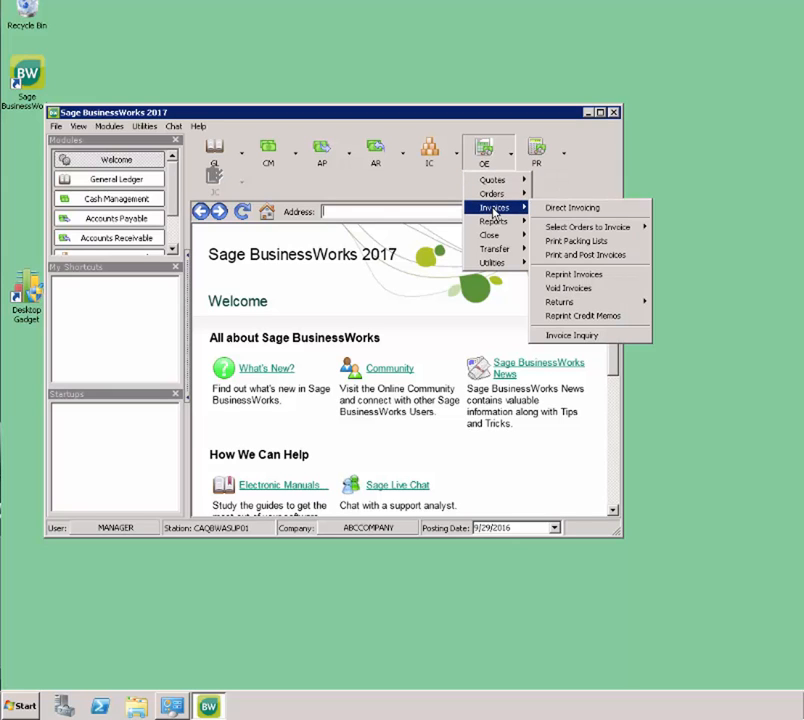
pyautogui.click(555, 255)
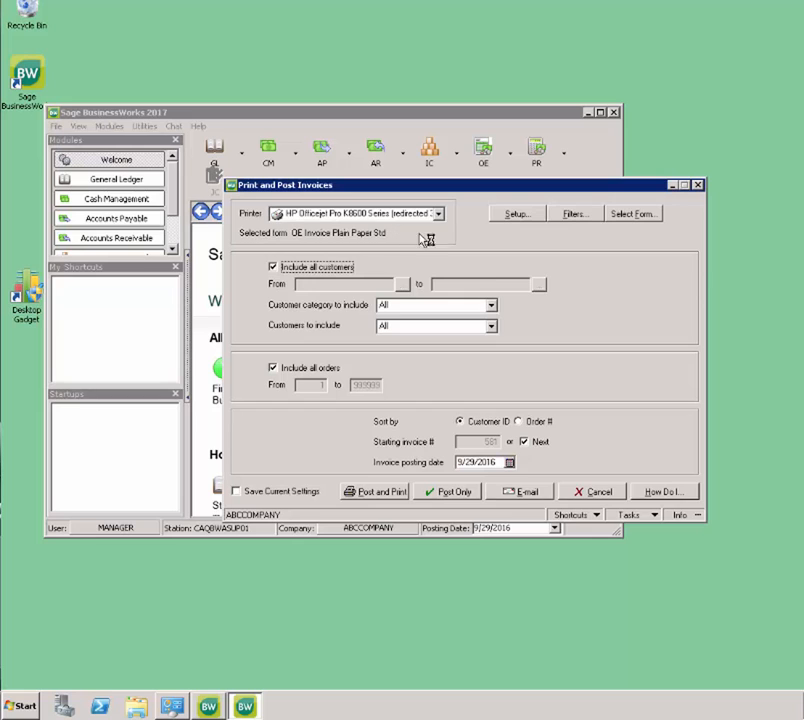
pyautogui.click(636, 216)
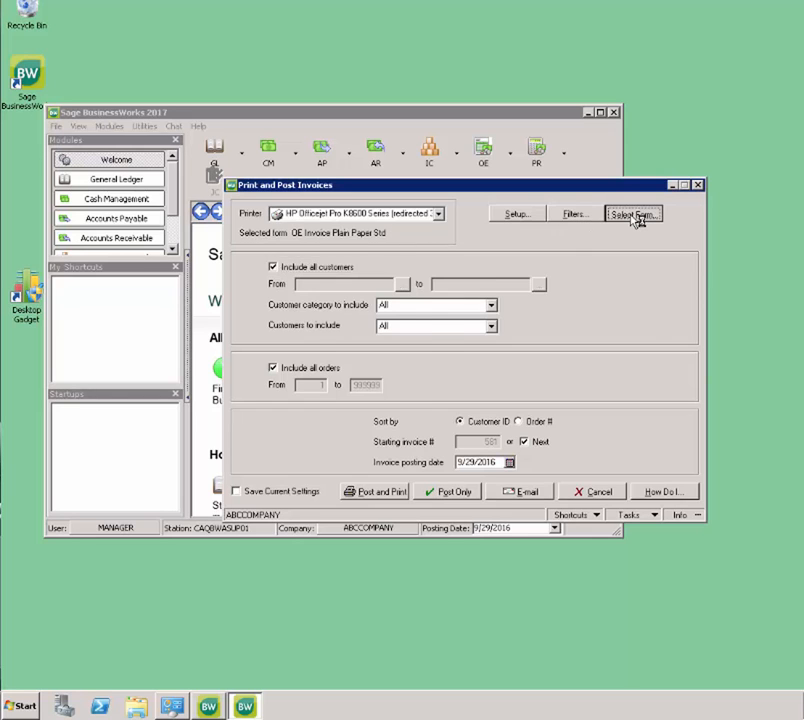
pyautogui.click(337, 246)
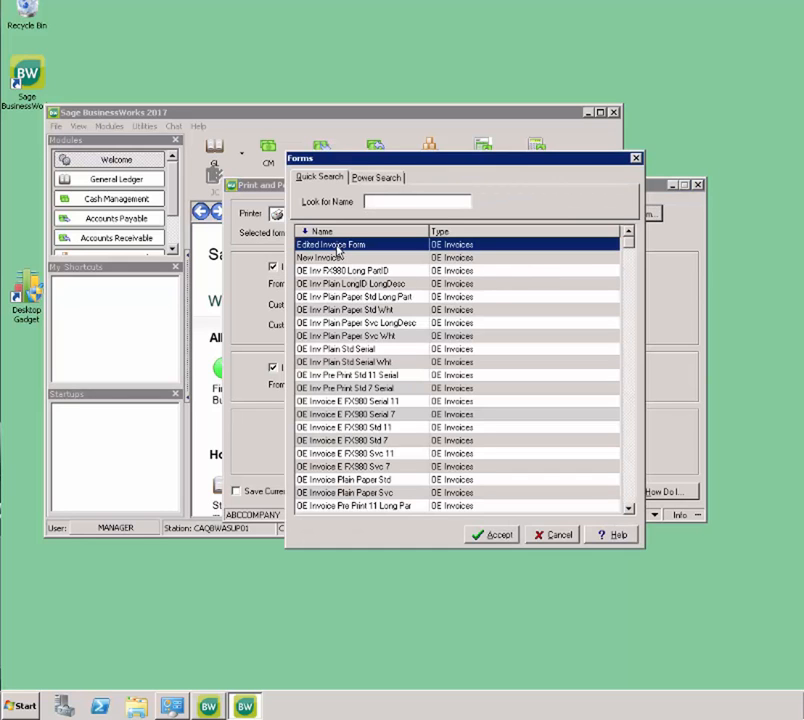
pyautogui.doubleClick(337, 246)
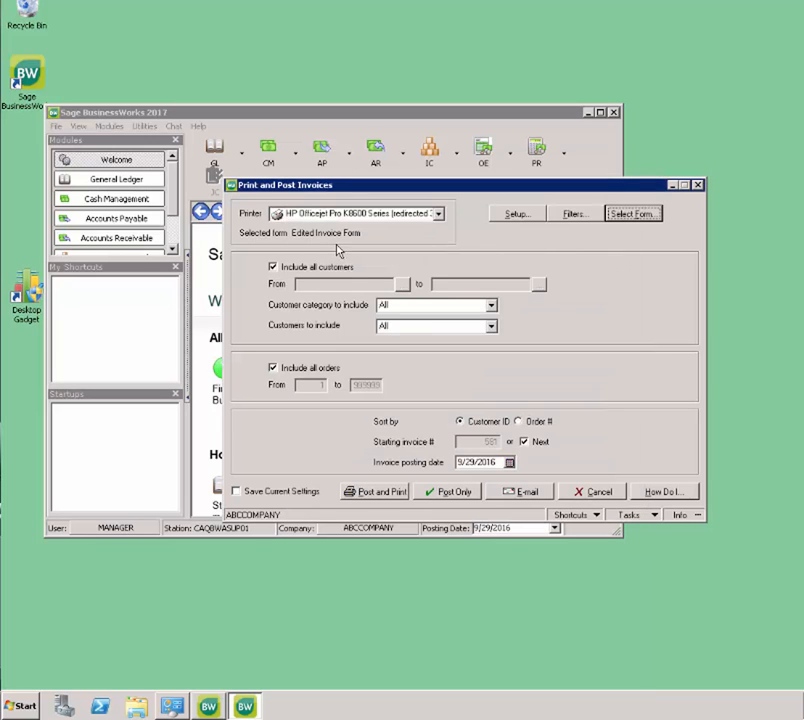